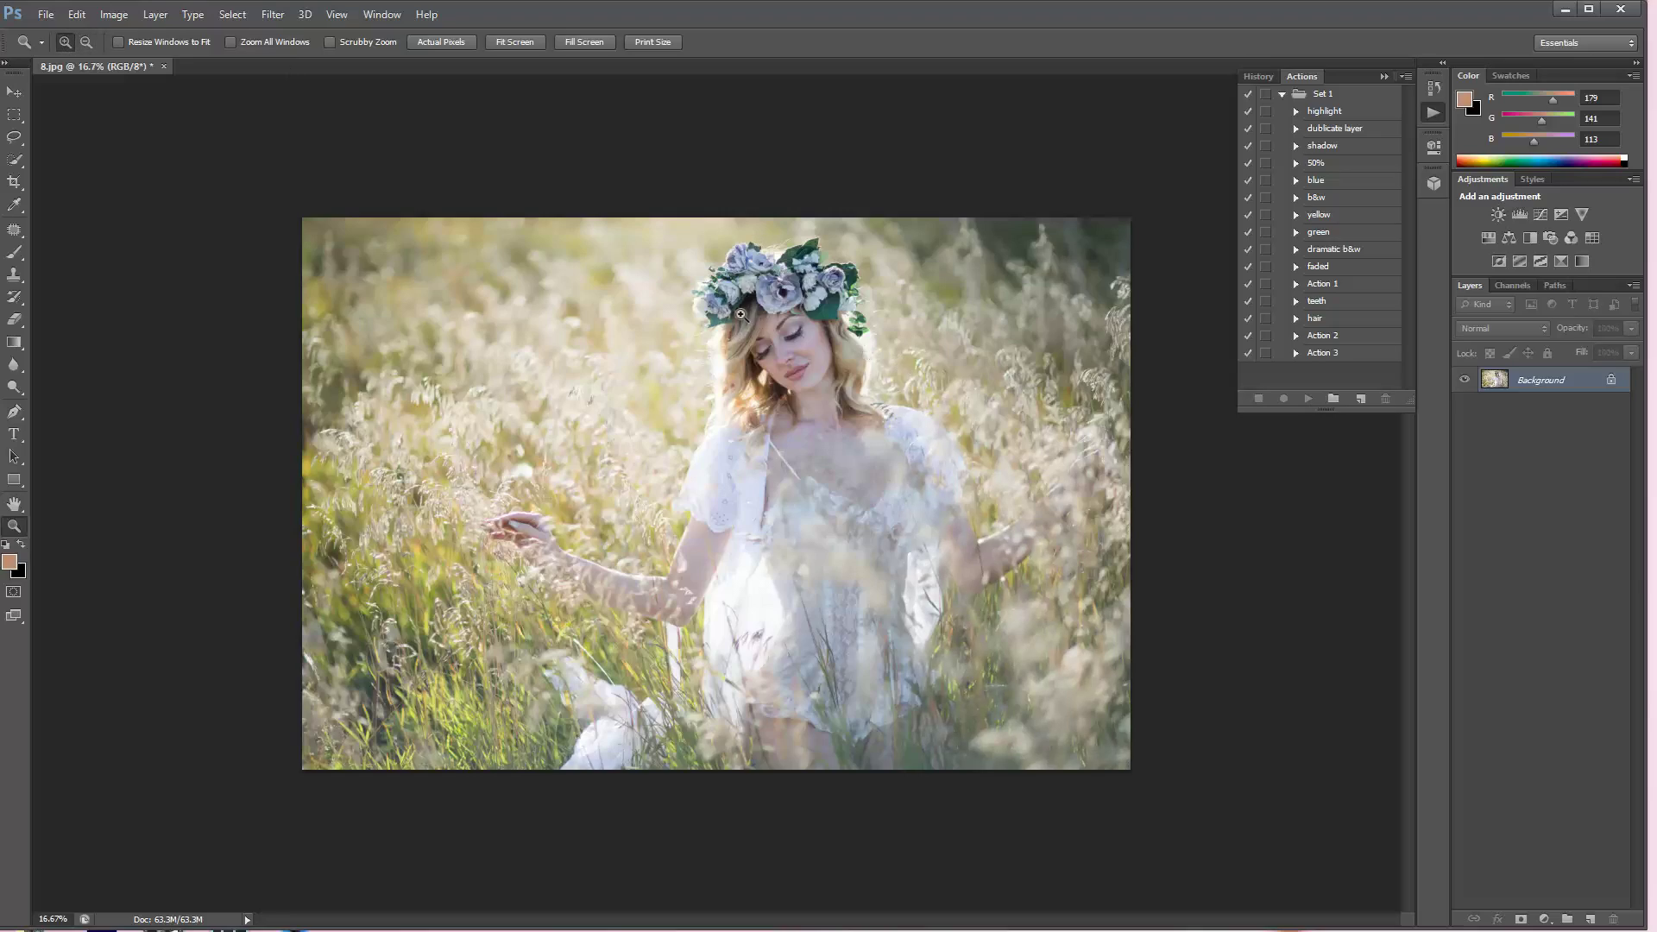
# Duplicate the portrait's background layer by playing the "dublicate layer" action
pyautogui.click(796, 335)
pyautogui.click(869, 250)
pyautogui.click(868, 244)
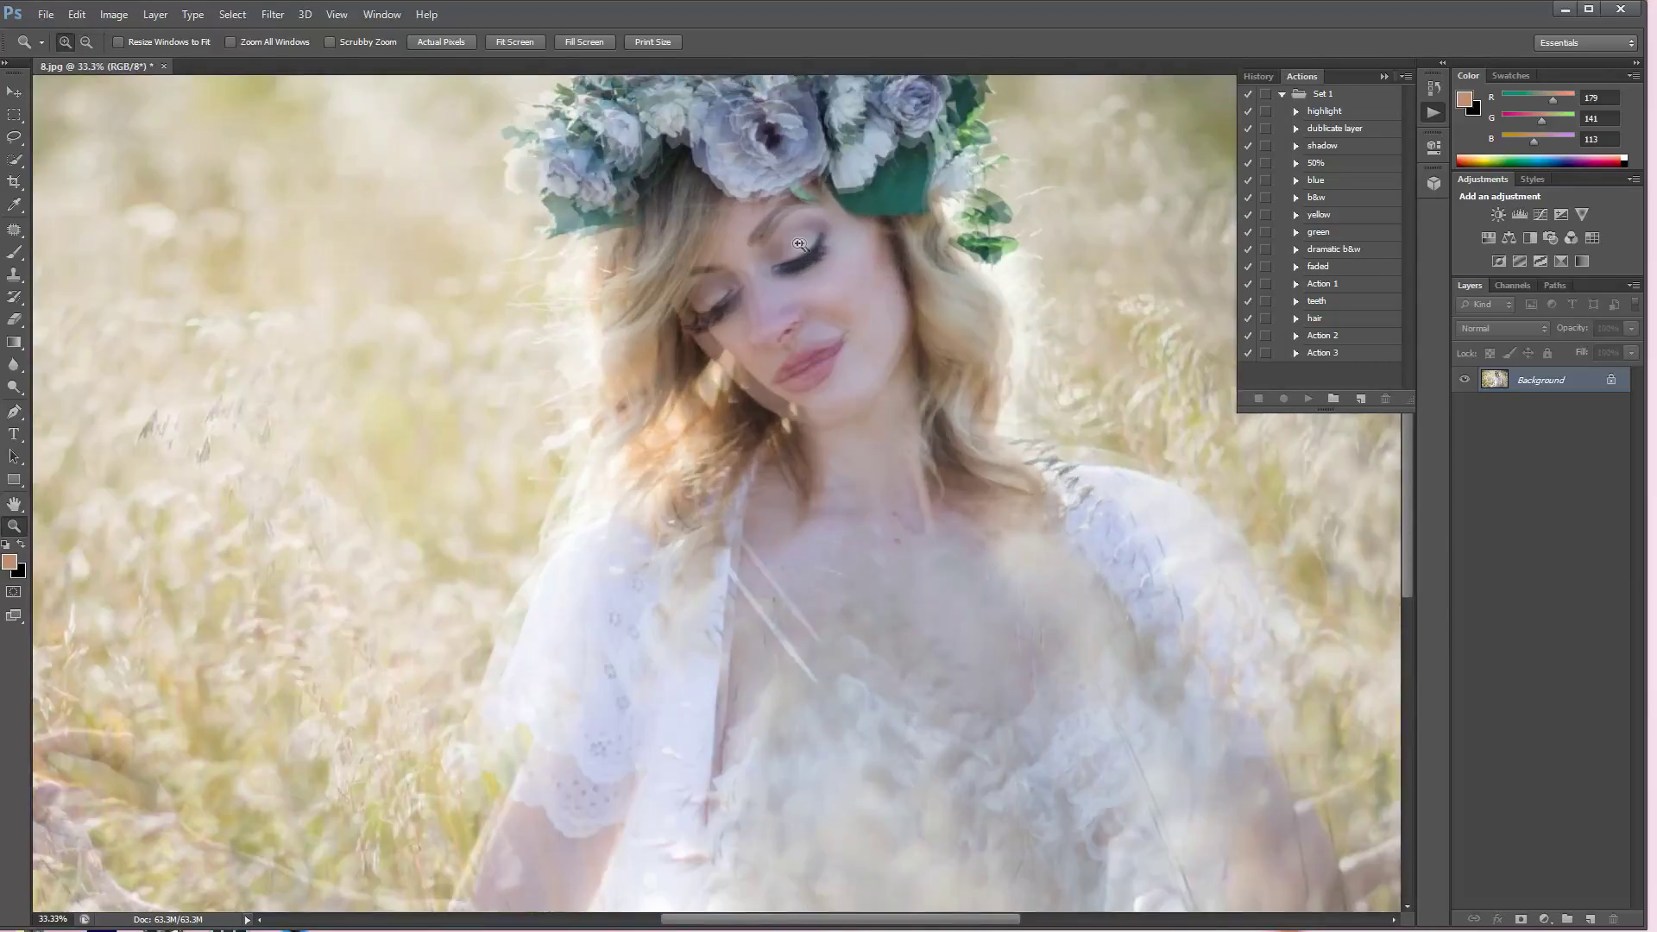
pyautogui.click(862, 212)
pyautogui.click(861, 207)
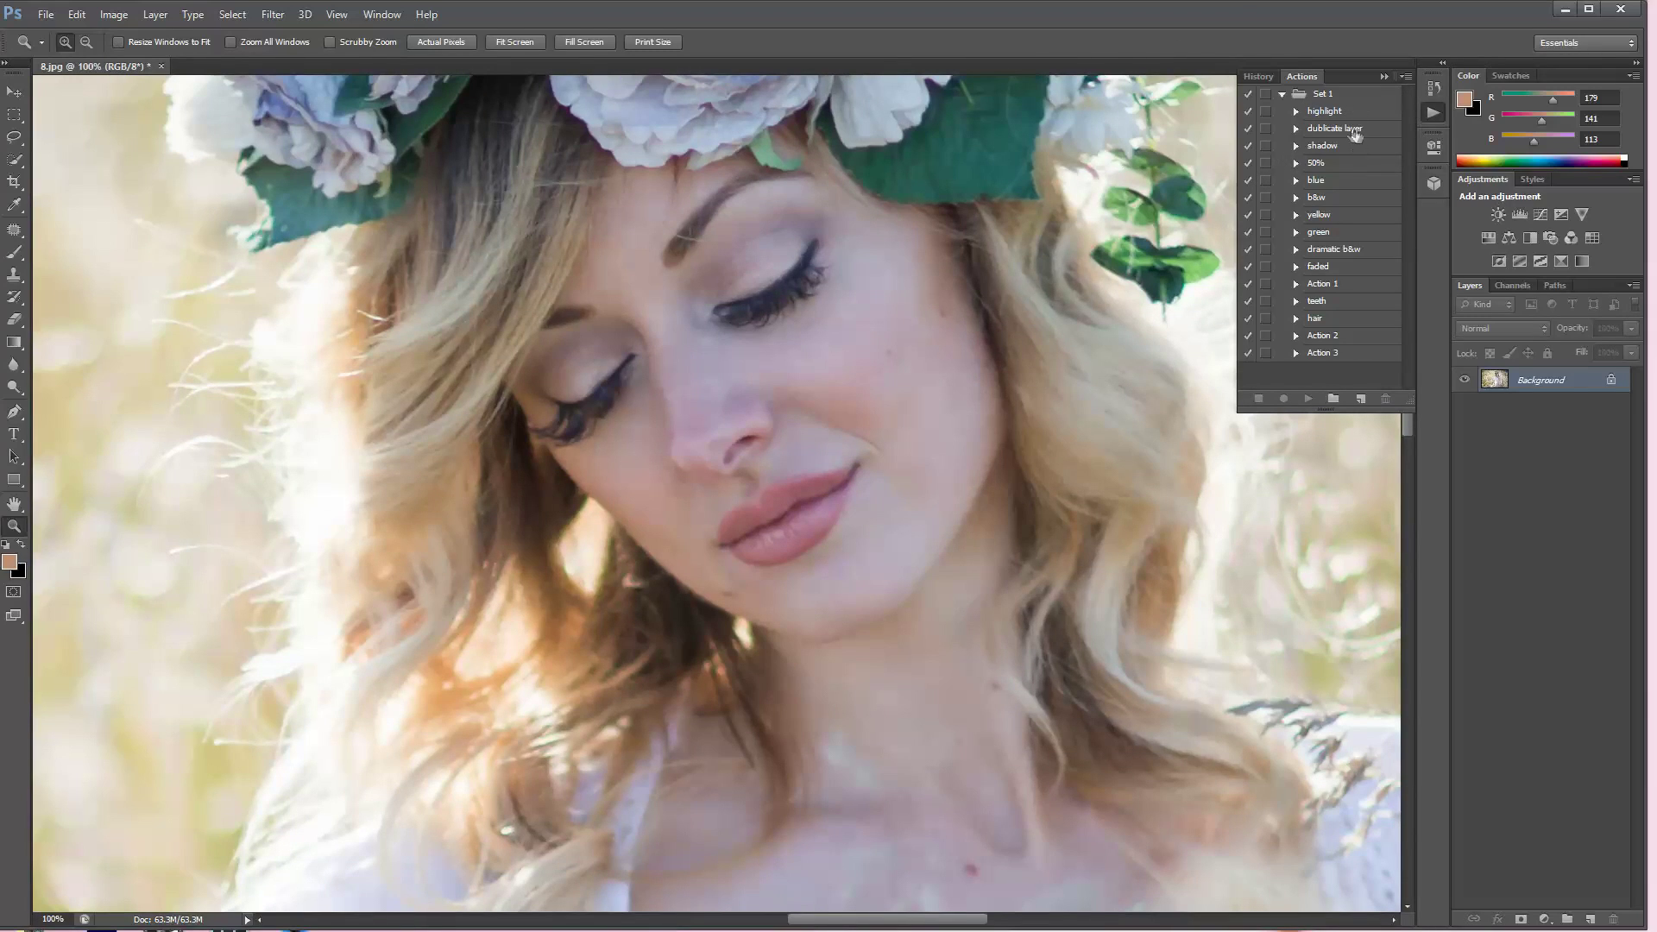
pyautogui.click(1346, 128)
pyautogui.click(1307, 398)
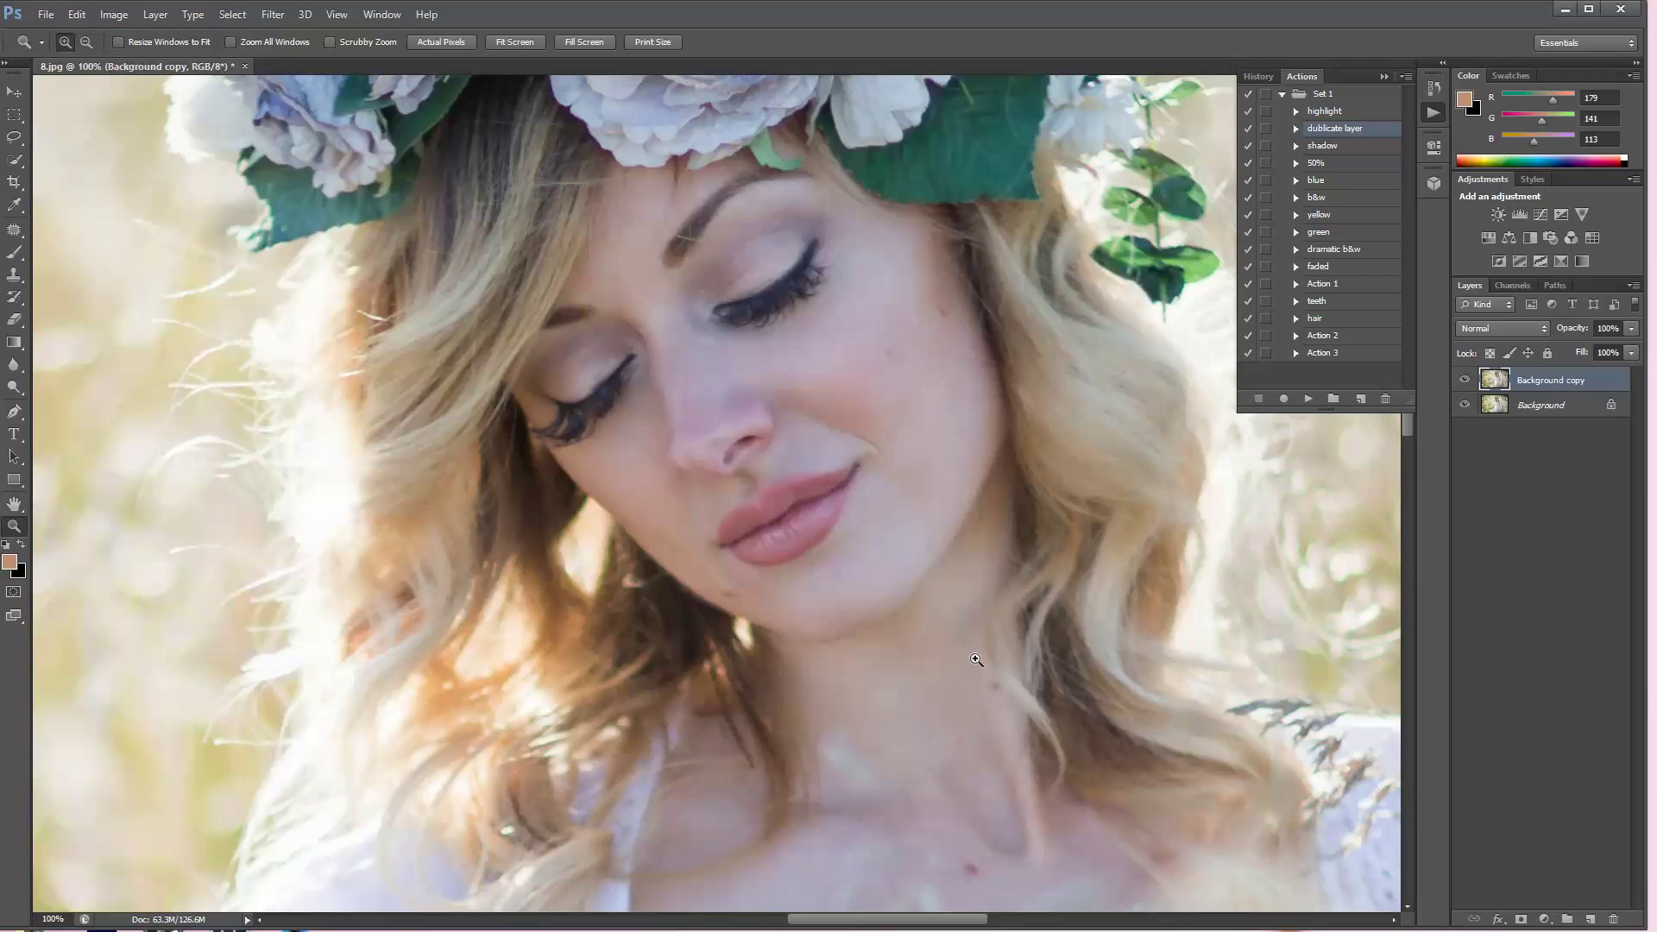
# Smooth the skin on the bridge and side of the nose with the Patch tool in Source mode
pyautogui.click(14, 231)
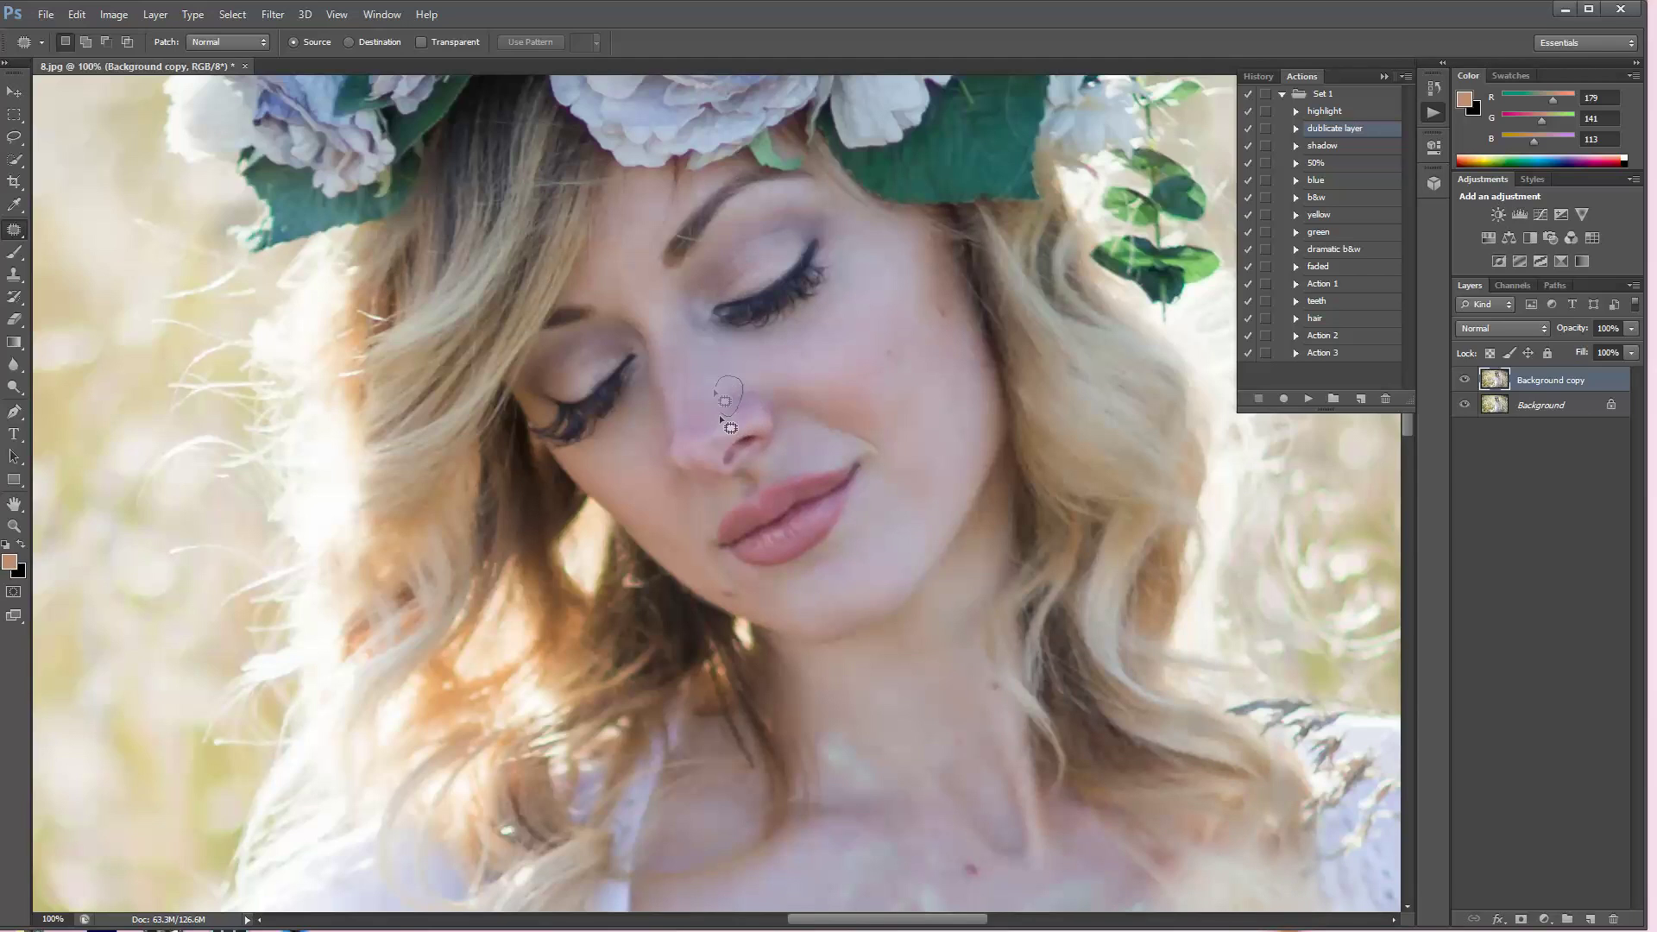
pyautogui.moveTo(720, 417)
pyautogui.mouseDown()
pyautogui.moveTo(767, 359)
pyautogui.moveTo(764, 425)
pyautogui.moveTo(784, 372)
pyautogui.moveTo(723, 409)
pyautogui.mouseUp()
pyautogui.moveTo(740, 400)
pyautogui.mouseDown()
pyautogui.moveTo(754, 360)
pyautogui.moveTo(744, 390)
pyautogui.moveTo(703, 394)
pyautogui.mouseUp()
pyautogui.moveTo(726, 359); pyautogui.dragTo(725, 363)
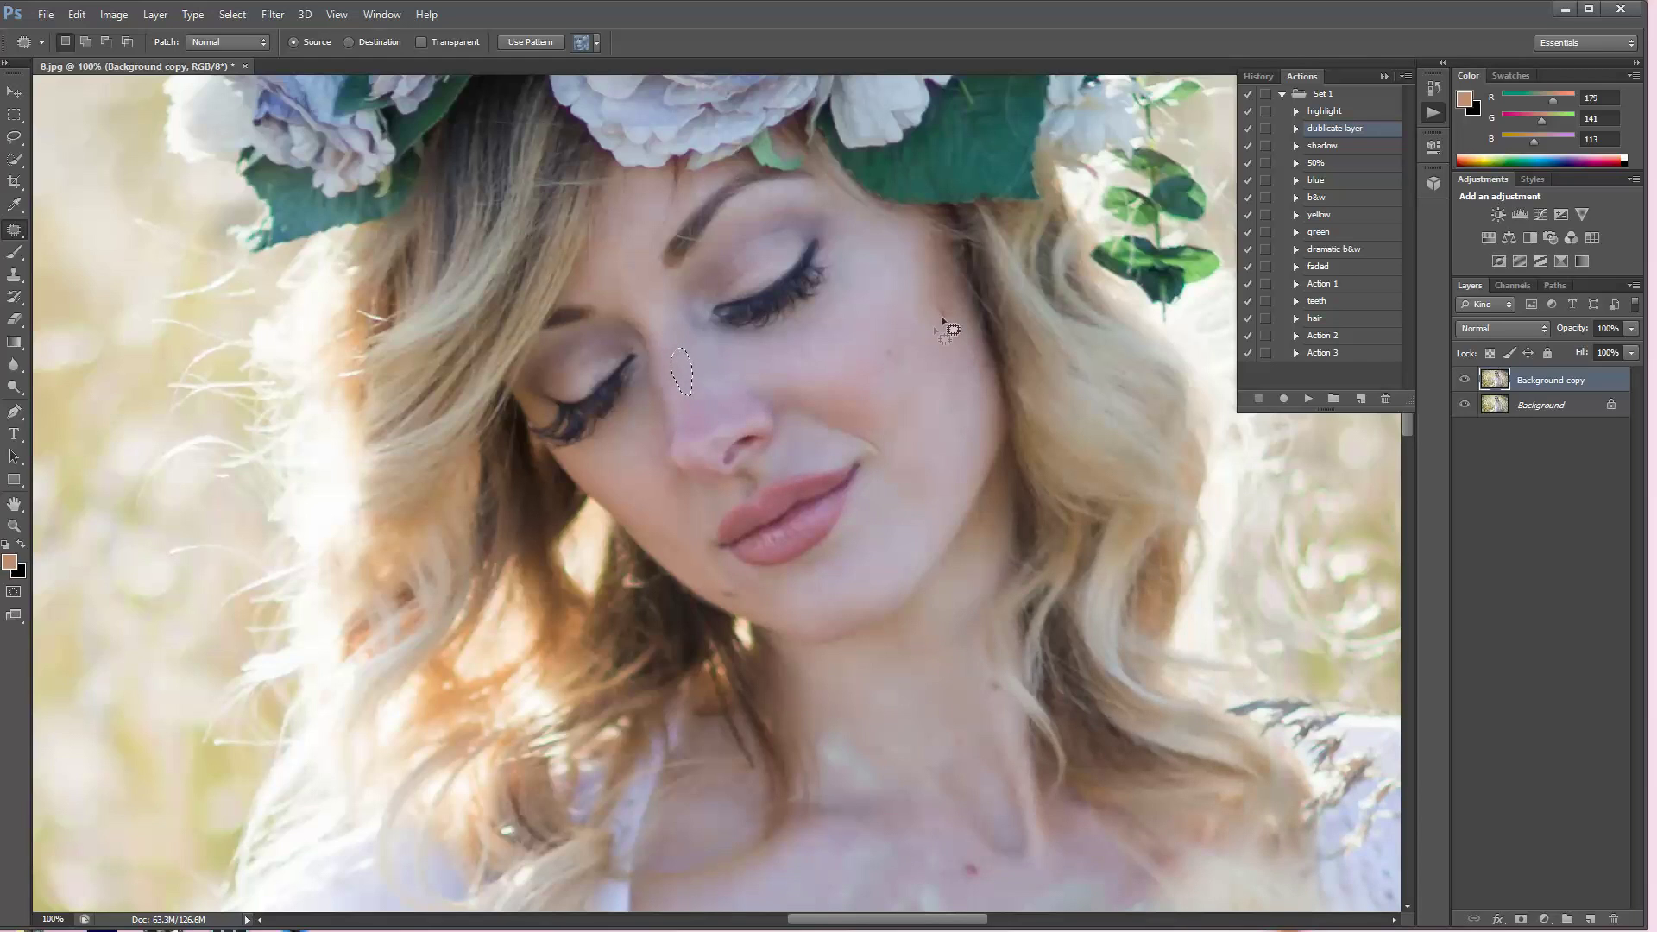
# Patch the uneven skin and spots on the large cheek and the side of the nose using cleaner nearby skin
pyautogui.moveTo(839, 370); pyautogui.dragTo(867, 328)
pyautogui.moveTo(885, 462)
pyautogui.mouseDown()
pyautogui.moveTo(813, 392)
pyautogui.moveTo(883, 461)
pyautogui.mouseUp()
pyautogui.moveTo(863, 445); pyautogui.dragTo(893, 497)
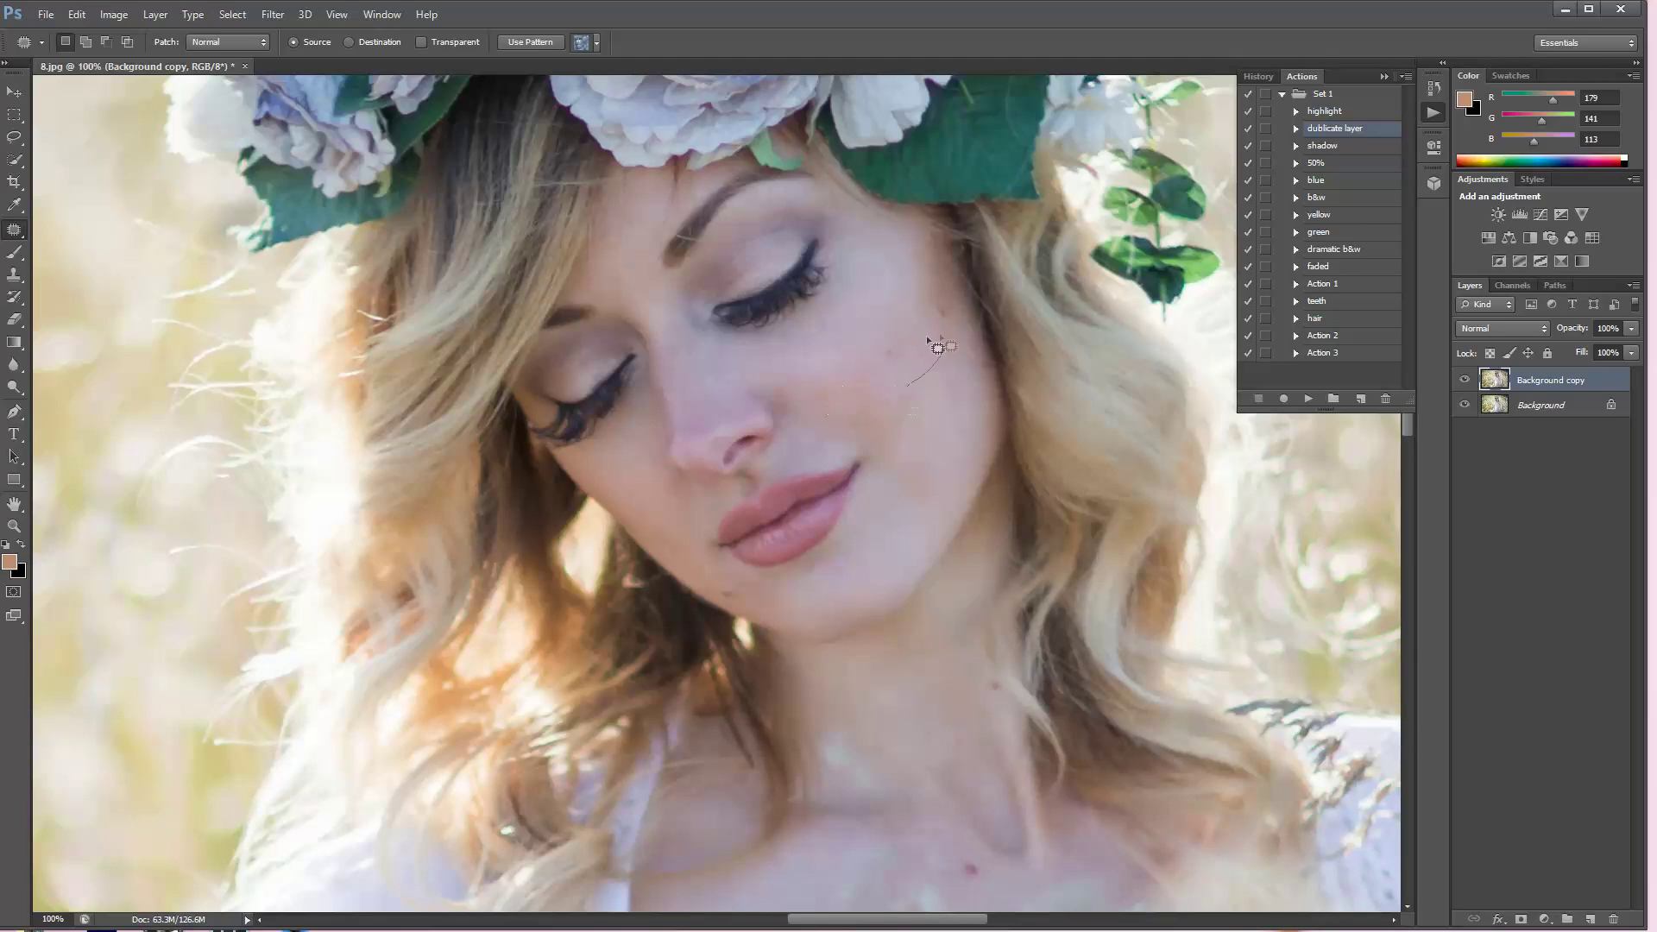
pyautogui.moveTo(927, 339); pyautogui.dragTo(906, 383)
pyautogui.moveTo(918, 367); pyautogui.dragTo(924, 435)
pyautogui.moveTo(915, 536)
pyautogui.mouseDown()
pyautogui.moveTo(899, 477)
pyautogui.moveTo(890, 528)
pyautogui.mouseUp()
pyautogui.moveTo(862, 434); pyautogui.dragTo(856, 429)
pyautogui.moveTo(850, 397); pyautogui.dragTo(877, 303)
pyautogui.moveTo(819, 367)
pyautogui.mouseDown()
pyautogui.moveTo(813, 397)
pyautogui.moveTo(781, 379)
pyautogui.moveTo(824, 397)
pyautogui.mouseUp()
pyautogui.moveTo(671, 371); pyautogui.dragTo(683, 372)
pyautogui.moveTo(872, 335); pyautogui.dragTo(867, 362)
pyautogui.moveTo(893, 431); pyautogui.dragTo(887, 428)
pyautogui.moveTo(888, 409); pyautogui.dragTo(935, 480)
pyautogui.moveTo(859, 397); pyautogui.dragTo(858, 398)
# Patch the skin at the inner eye corner, under the lashes and around the mouth and chin, and clear the selection
pyautogui.moveTo(623, 282); pyautogui.dragTo(638, 277)
pyautogui.moveTo(635, 269); pyautogui.dragTo(700, 348)
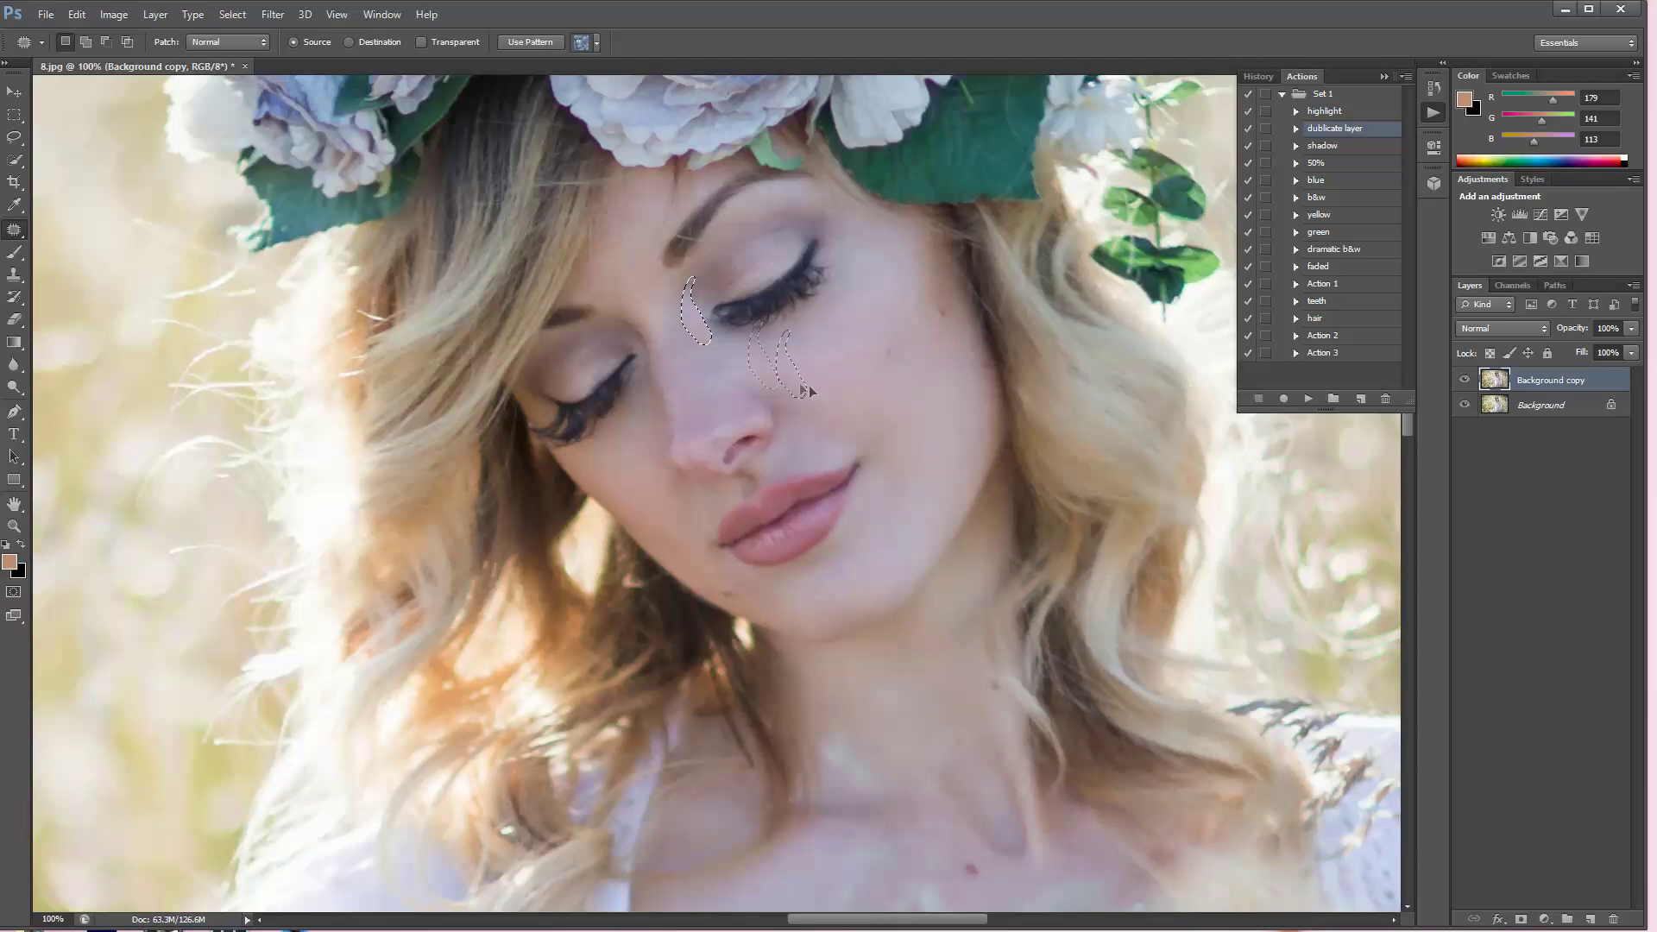
pyautogui.moveTo(809, 392); pyautogui.dragTo(811, 393)
pyautogui.moveTo(617, 423); pyautogui.dragTo(701, 532)
pyautogui.moveTo(808, 567); pyautogui.dragTo(887, 540)
pyautogui.click(799, 584)
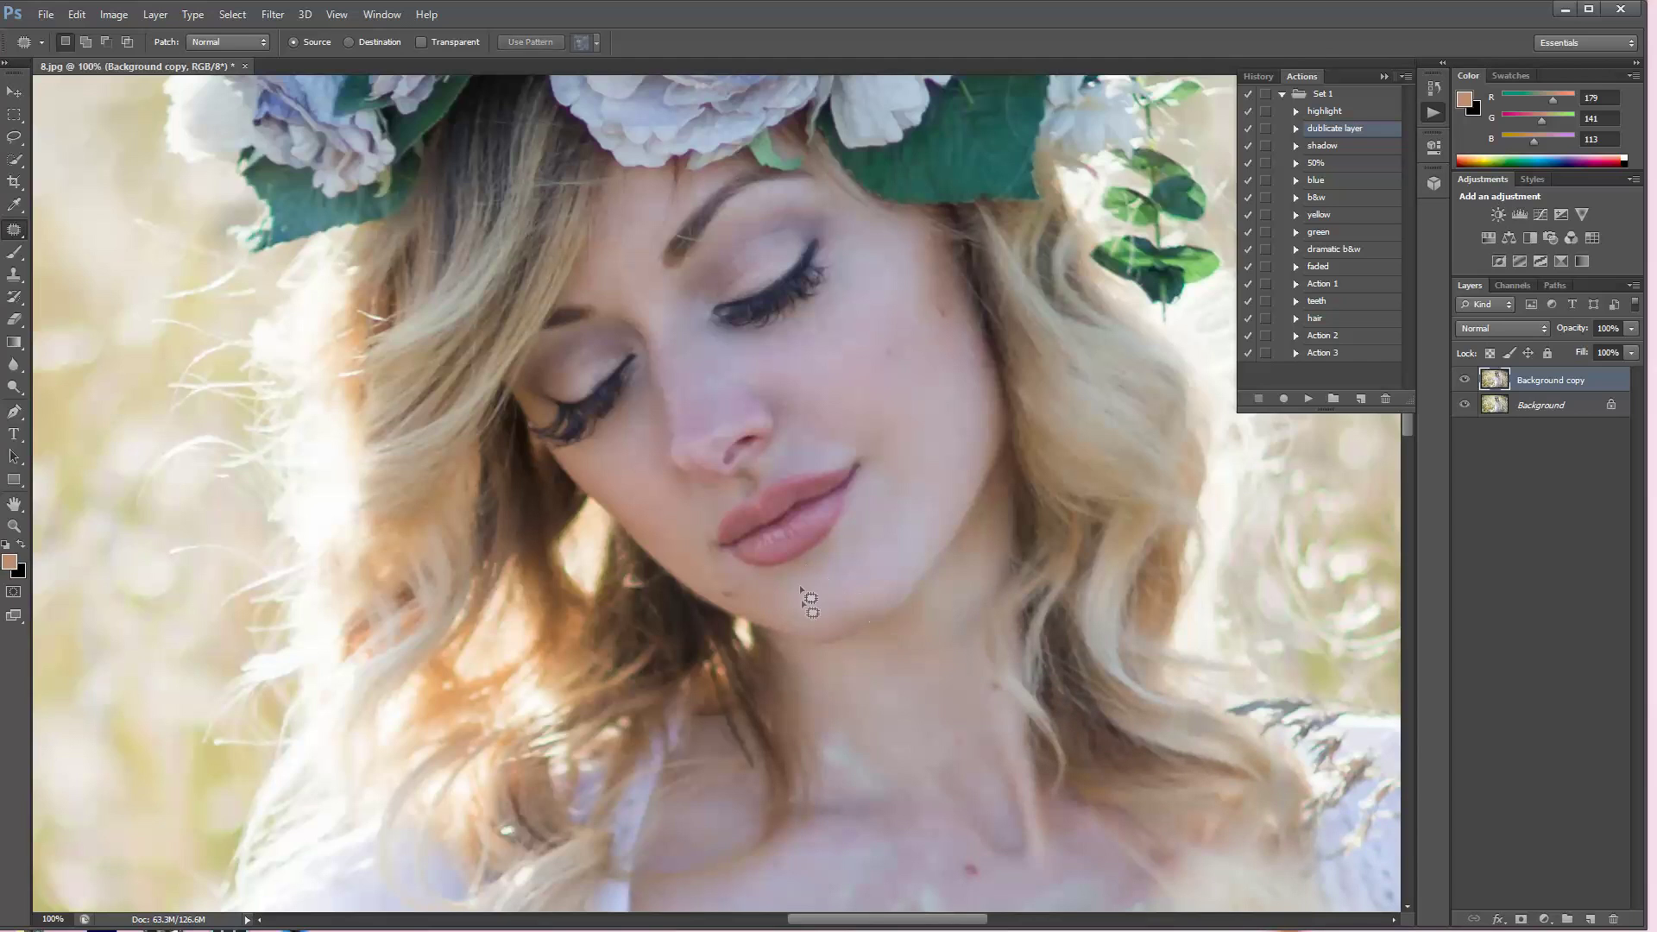
# Patch the skin between the nose and the mouth corner on the large cheek, and clear the selection
pyautogui.moveTo(780, 404)
pyautogui.mouseDown()
pyautogui.moveTo(771, 363)
pyautogui.moveTo(764, 399)
pyautogui.mouseUp()
pyautogui.moveTo(771, 385)
pyautogui.mouseDown()
pyautogui.moveTo(818, 423)
pyautogui.moveTo(849, 390)
pyautogui.moveTo(802, 449)
pyautogui.mouseUp()
pyautogui.moveTo(816, 428)
pyautogui.mouseDown()
pyautogui.moveTo(897, 443)
pyautogui.moveTo(920, 423)
pyautogui.mouseUp()
pyautogui.moveTo(833, 450); pyautogui.dragTo(826, 445)
pyautogui.click(1073, 307)
# Sample the light skin tone beside the outer eye corner as the foreground colour
pyautogui.moveTo(1407, 422); pyautogui.dragTo(1403, 393)
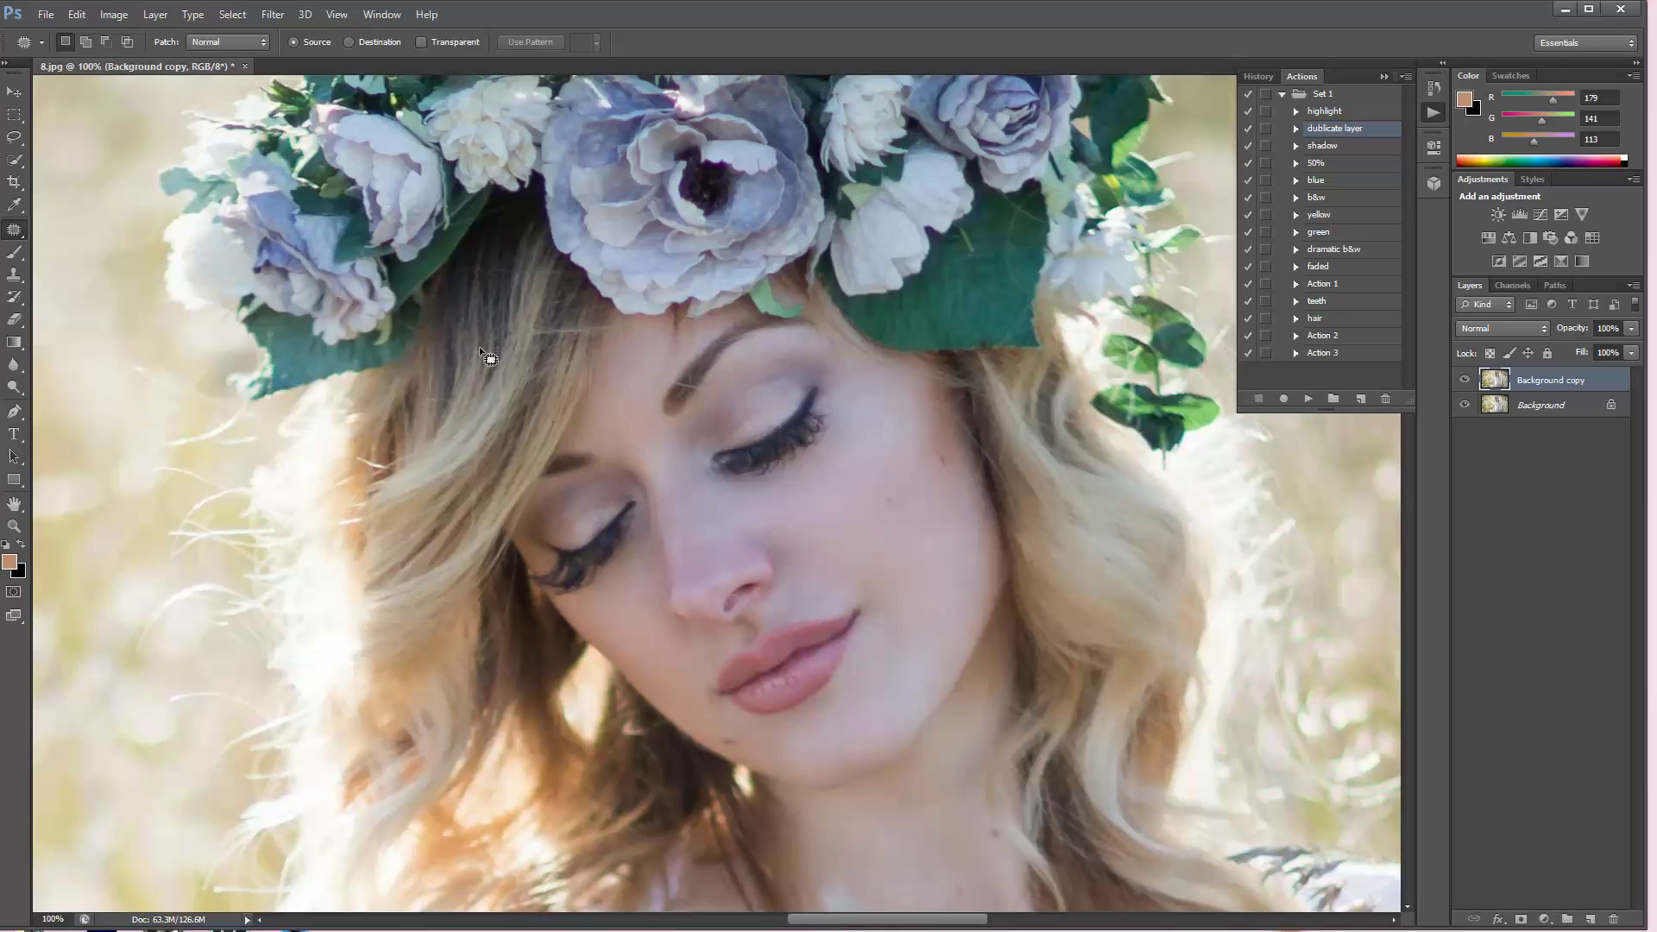
pyautogui.click(13, 208)
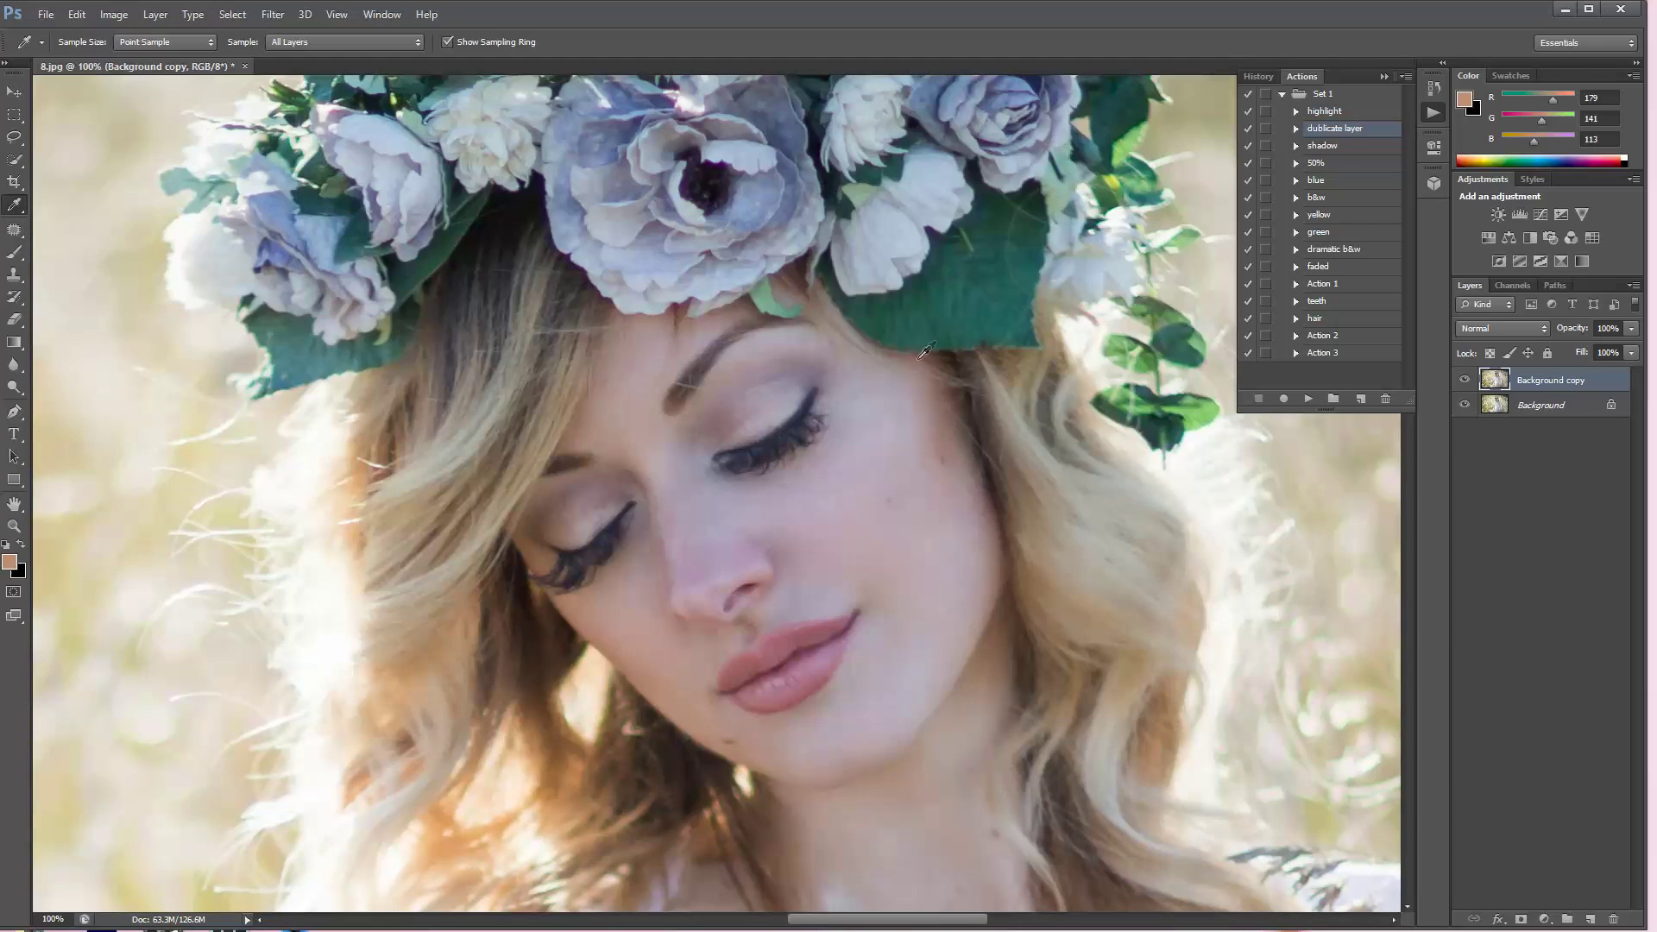
pyautogui.click(877, 404)
# Set the soft brush to 145 px at 100% opacity and paint the sampled tone on the cheek beside the eye
pyautogui.click(16, 254)
pyautogui.click(76, 42)
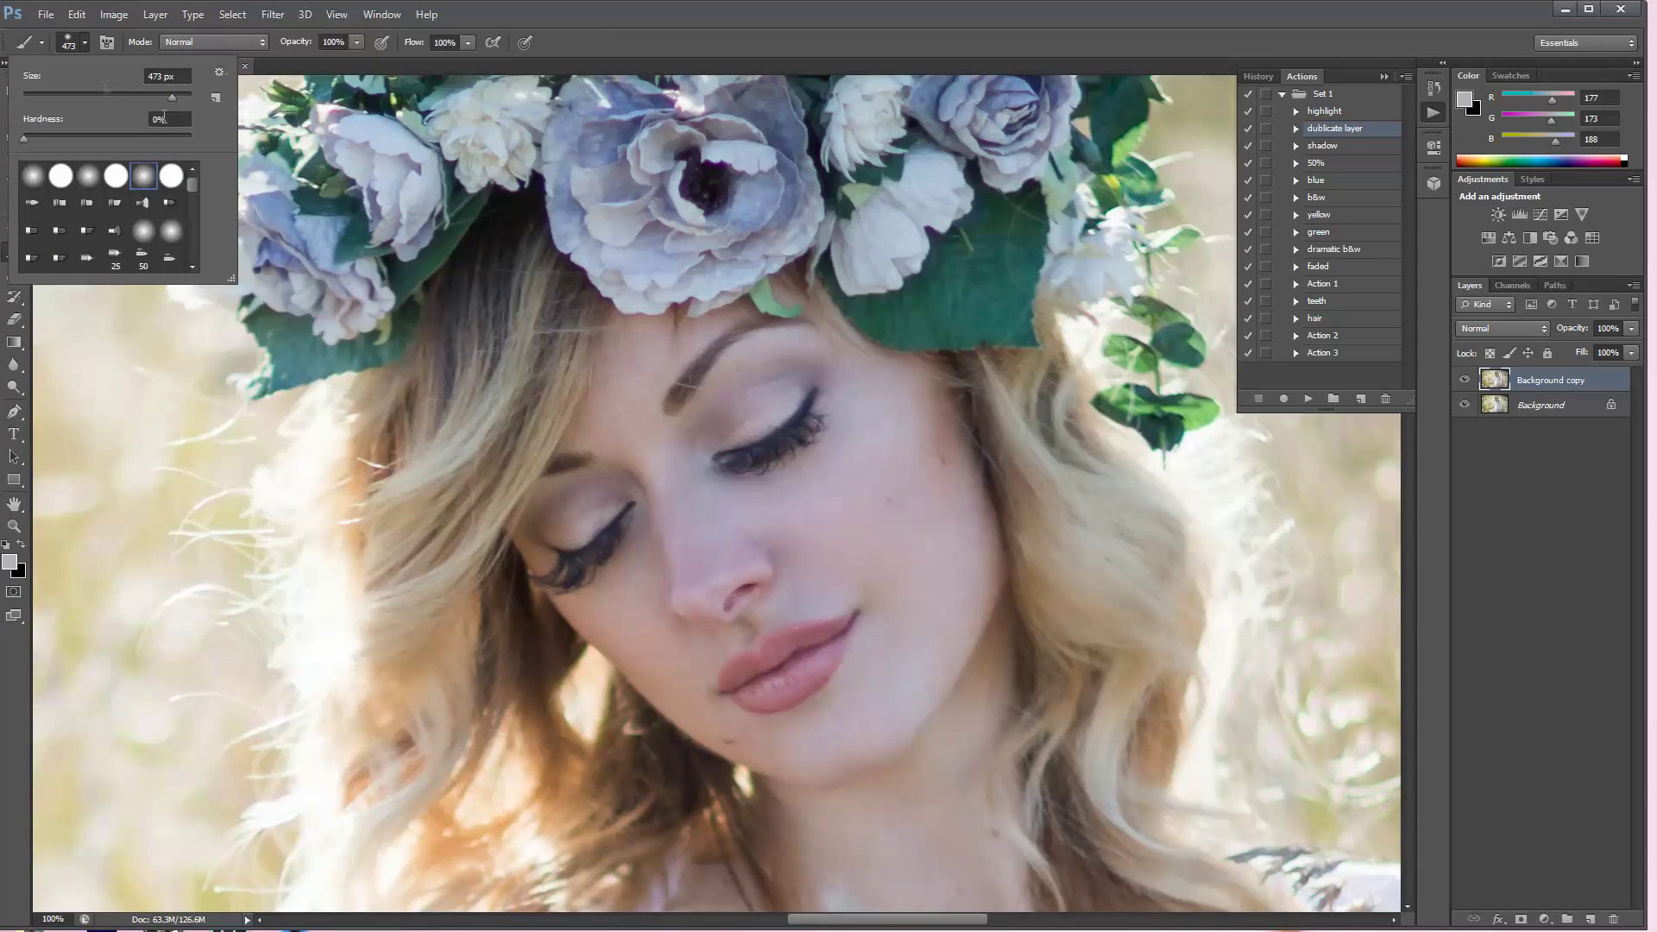
pyautogui.click(121, 95)
pyautogui.click(111, 96)
pyautogui.click(127, 97)
pyautogui.click(356, 42)
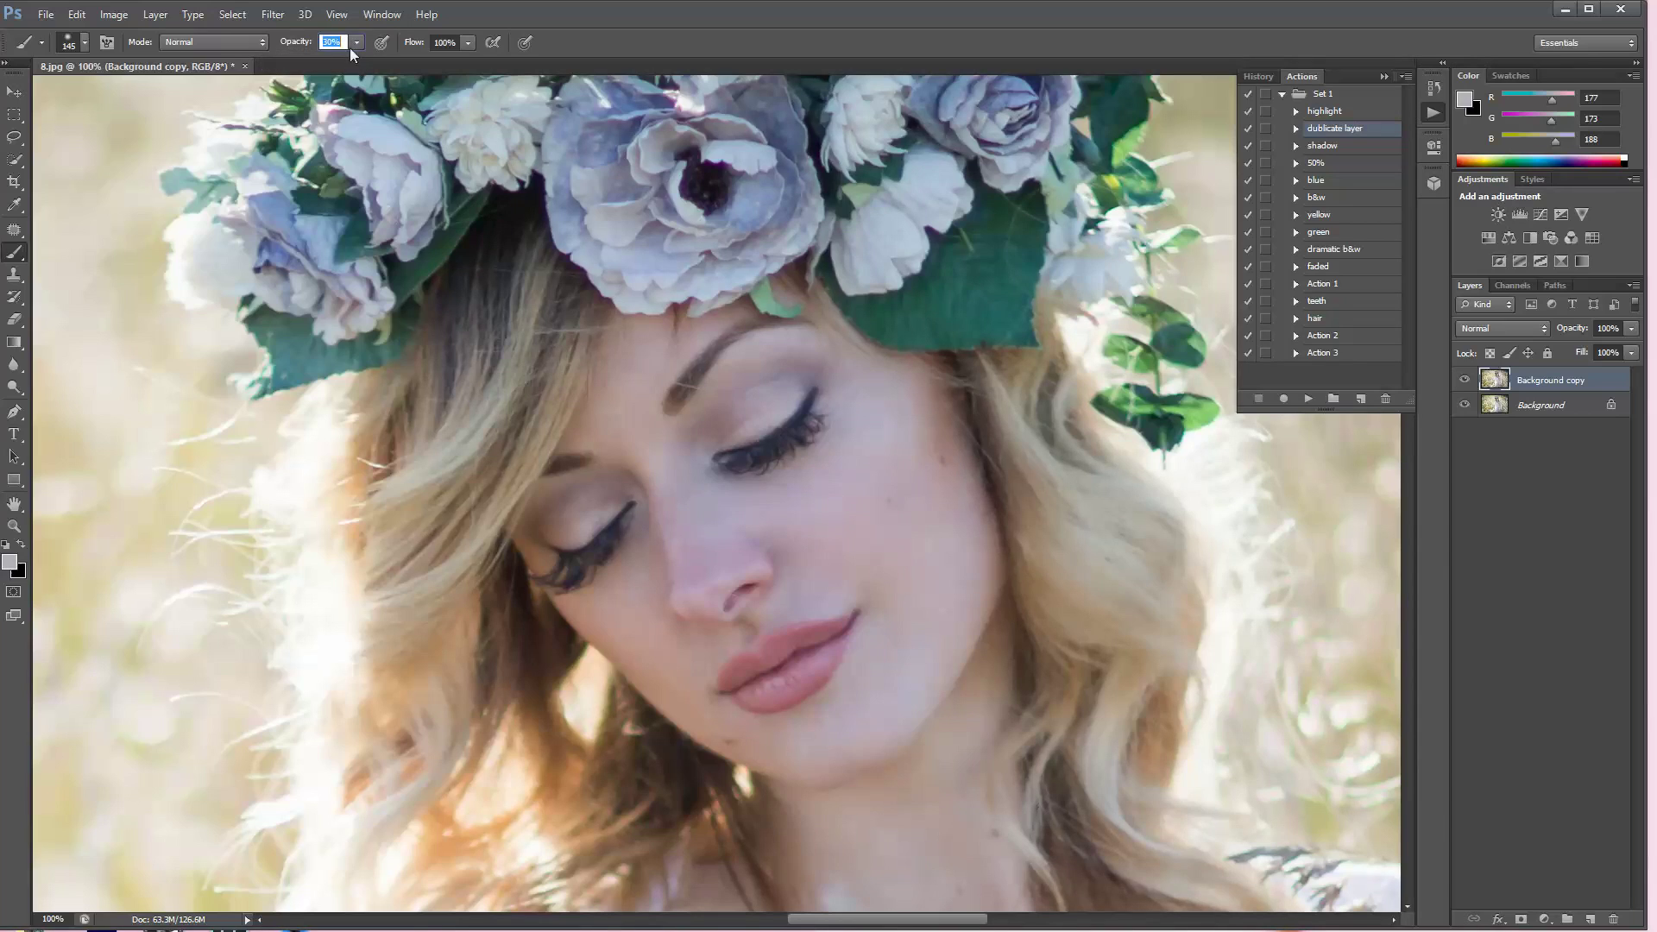
pyautogui.moveTo(355, 59); pyautogui.dragTo(423, 69)
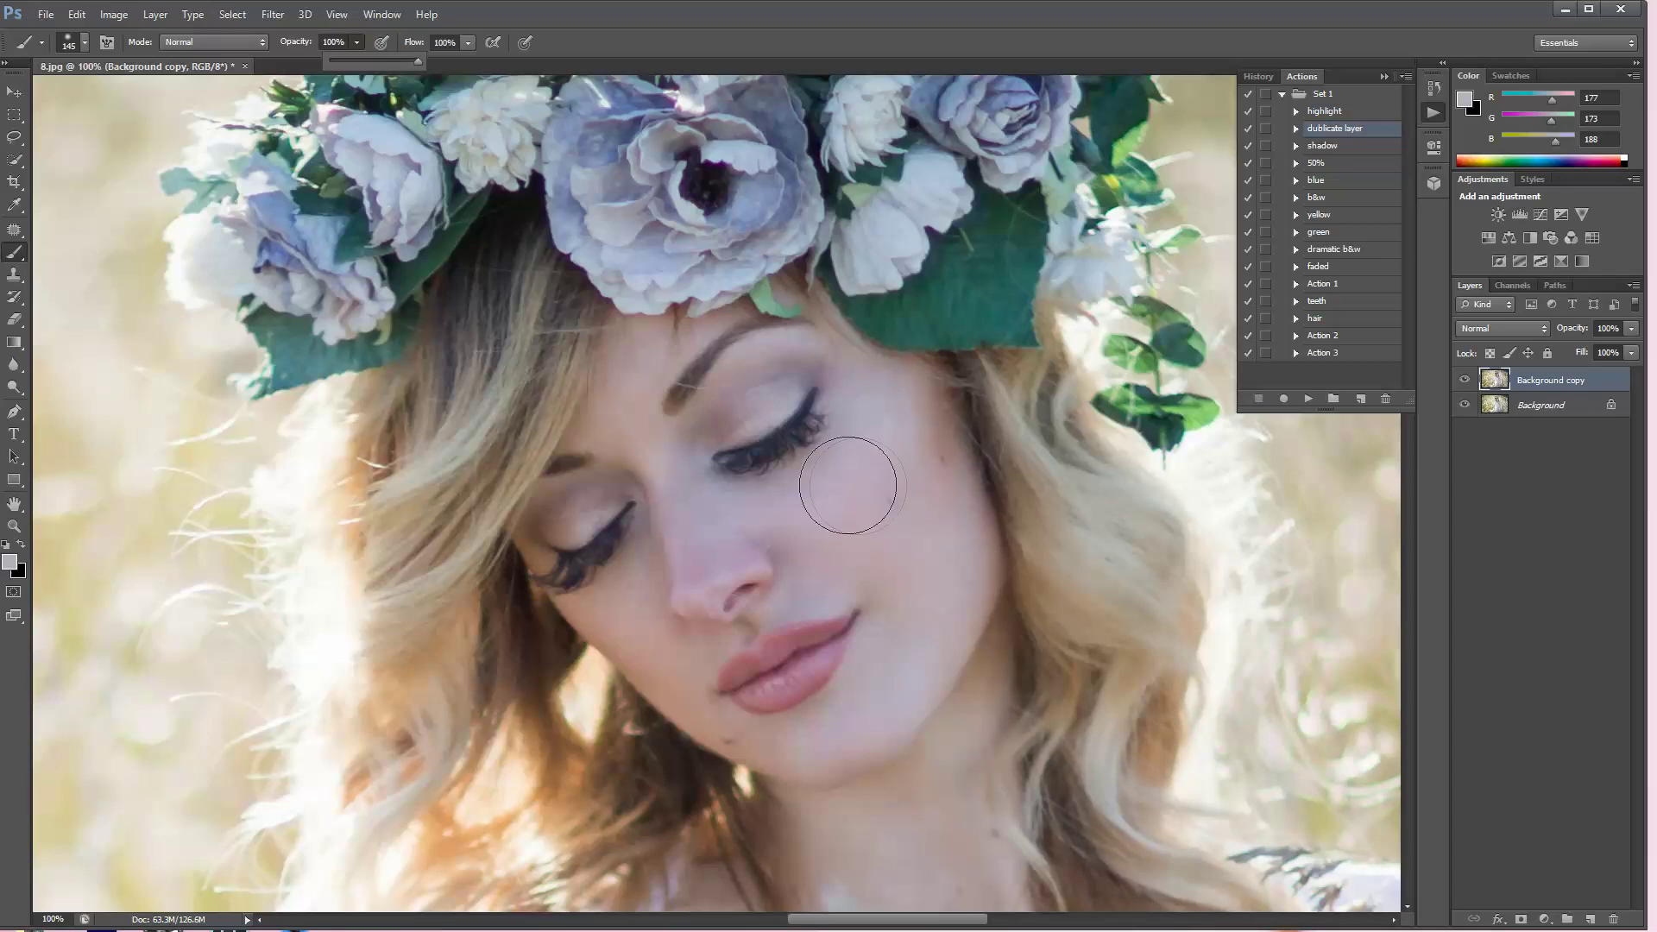
pyautogui.click(870, 429)
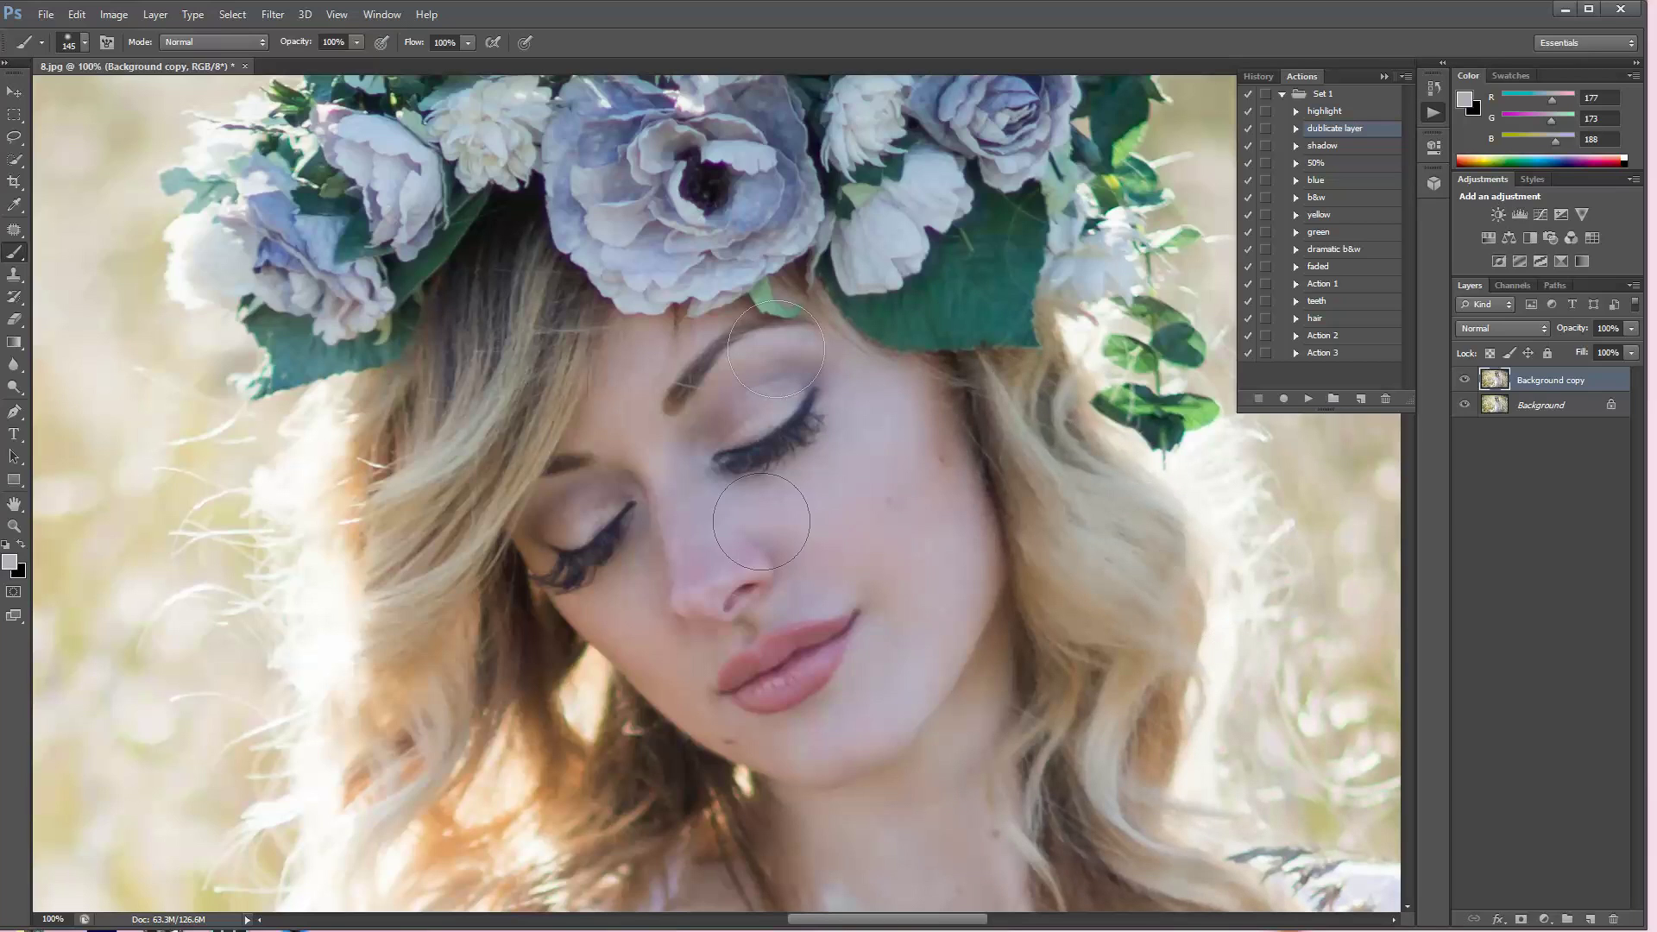
# Sample the skin tone on the nose bridge, reduce the brush to 99 px and paint over the nose bridge
pyautogui.click(14, 204)
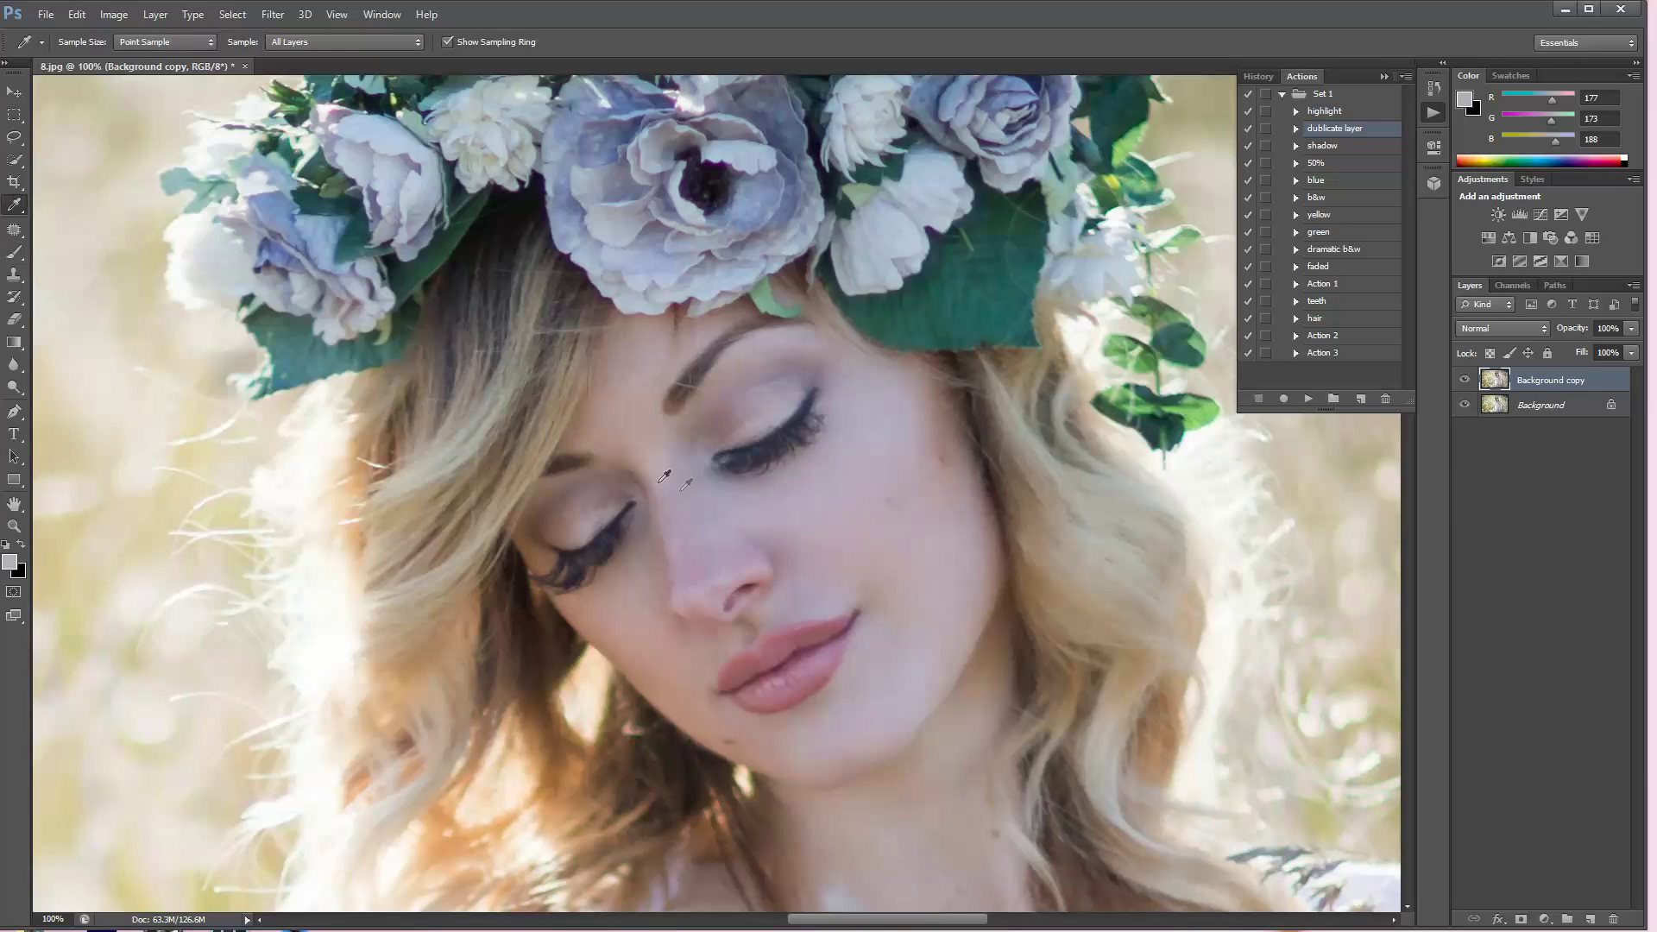
pyautogui.click(708, 499)
pyautogui.click(14, 251)
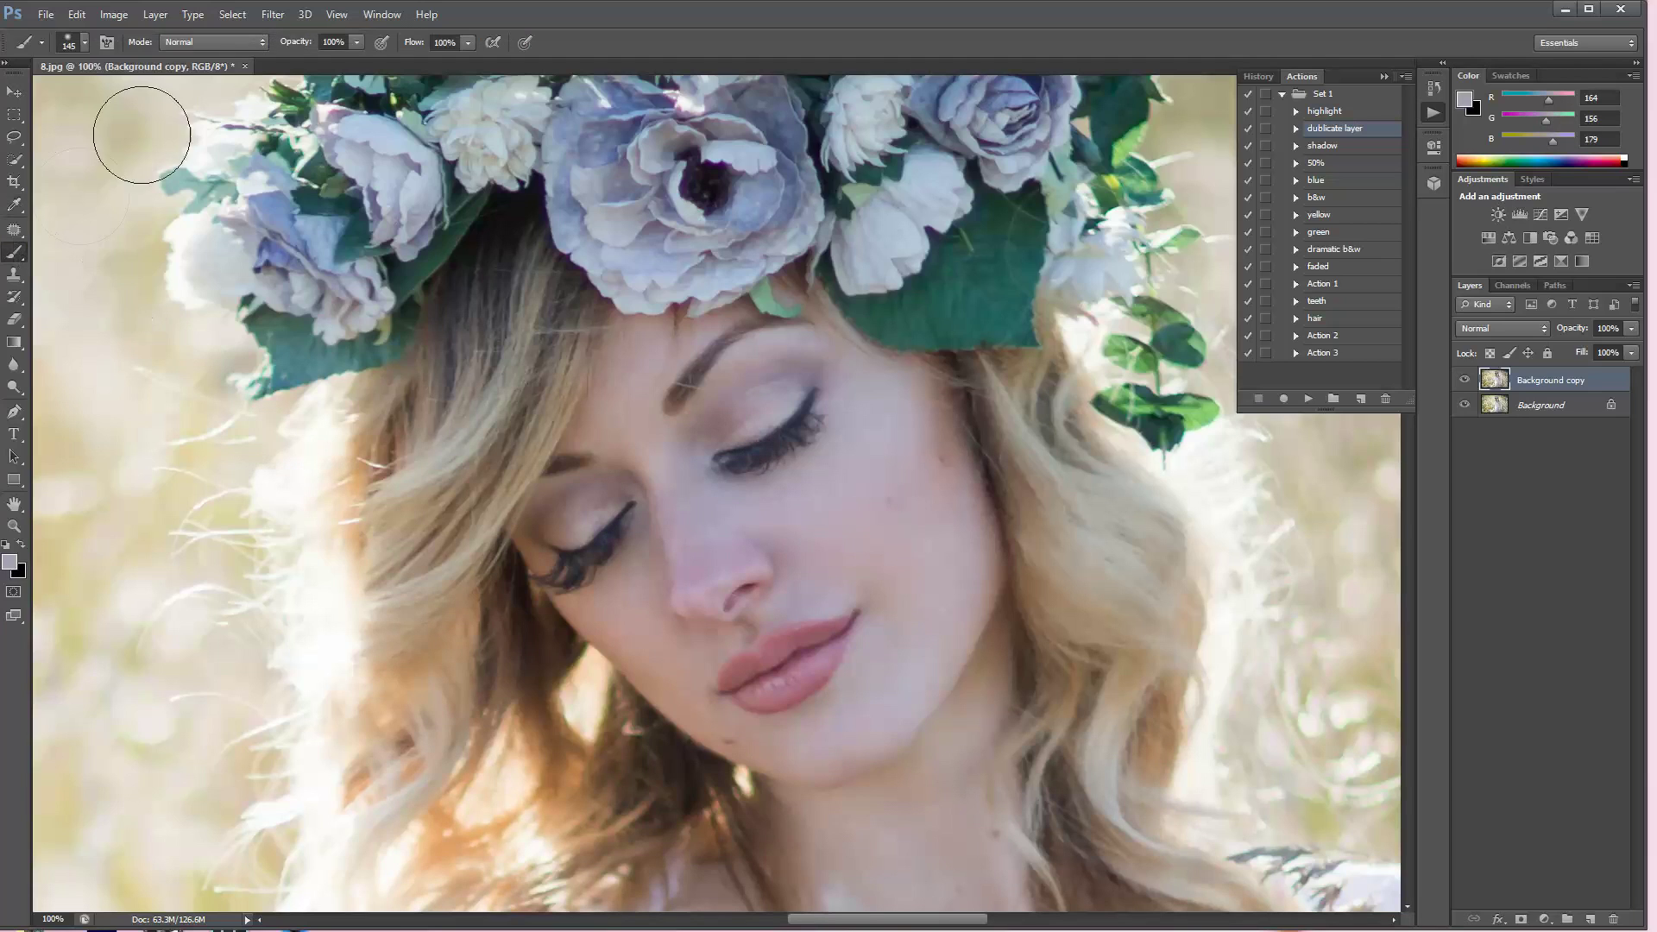
pyautogui.click(84, 43)
pyautogui.moveTo(112, 98); pyautogui.dragTo(105, 99)
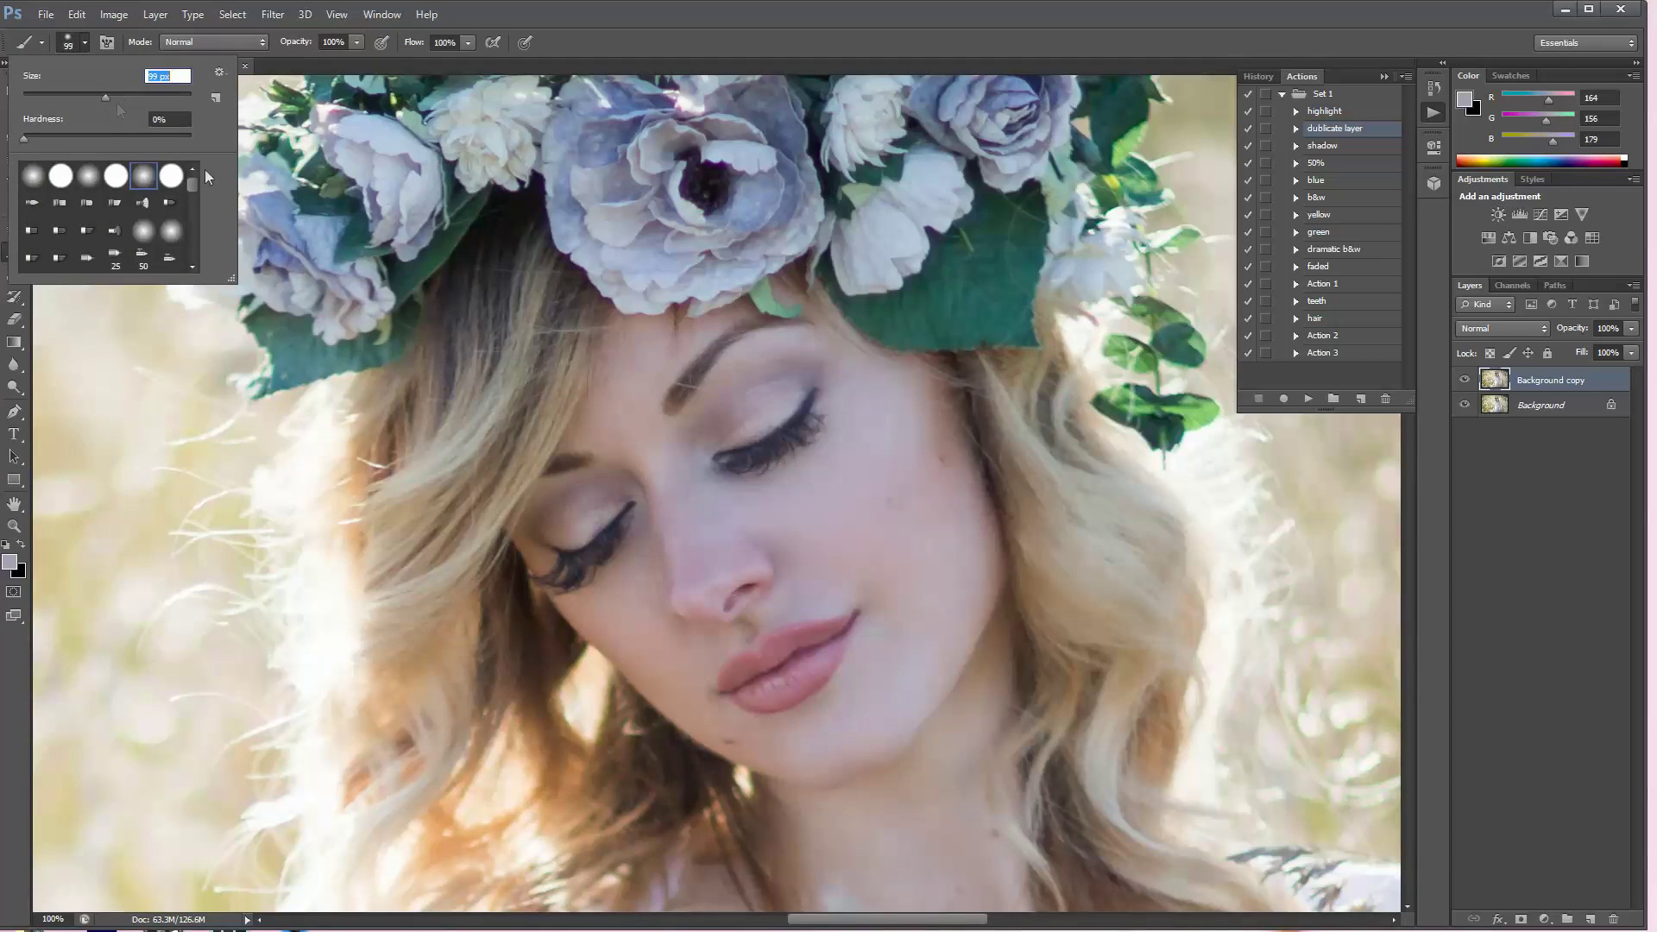
pyautogui.click(703, 500)
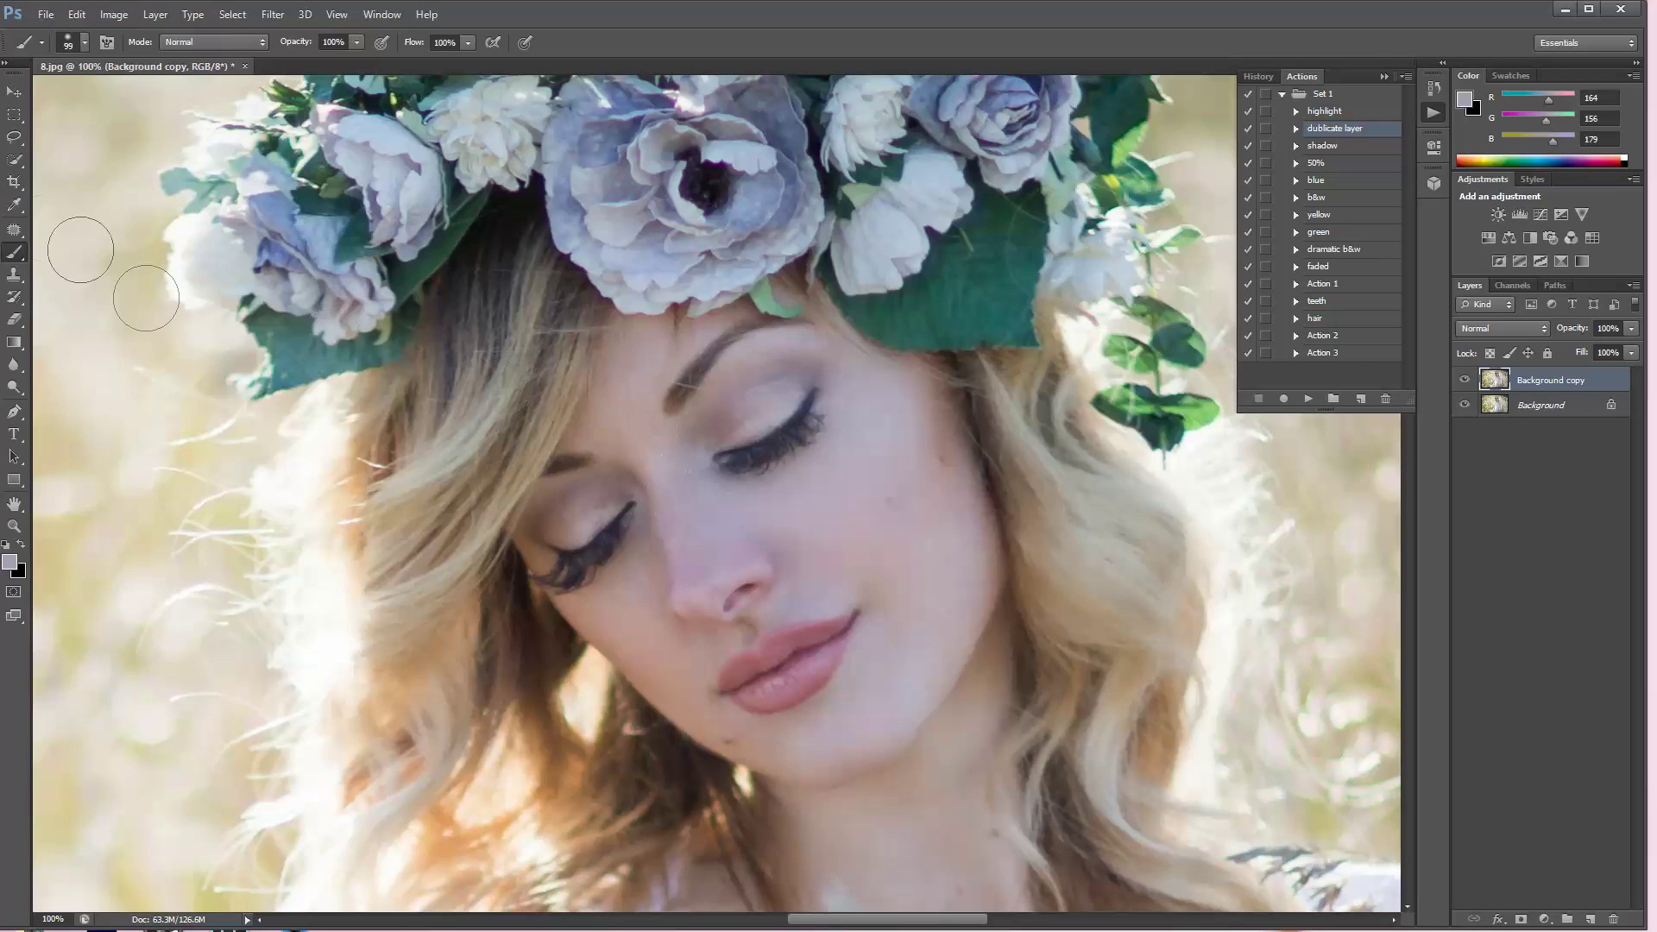
# Sample skin tones from the forehead, the cheek beneath the smaller eye and the chin in turn for the retouching brush
pyautogui.press('i')
pyautogui.click(645, 362)
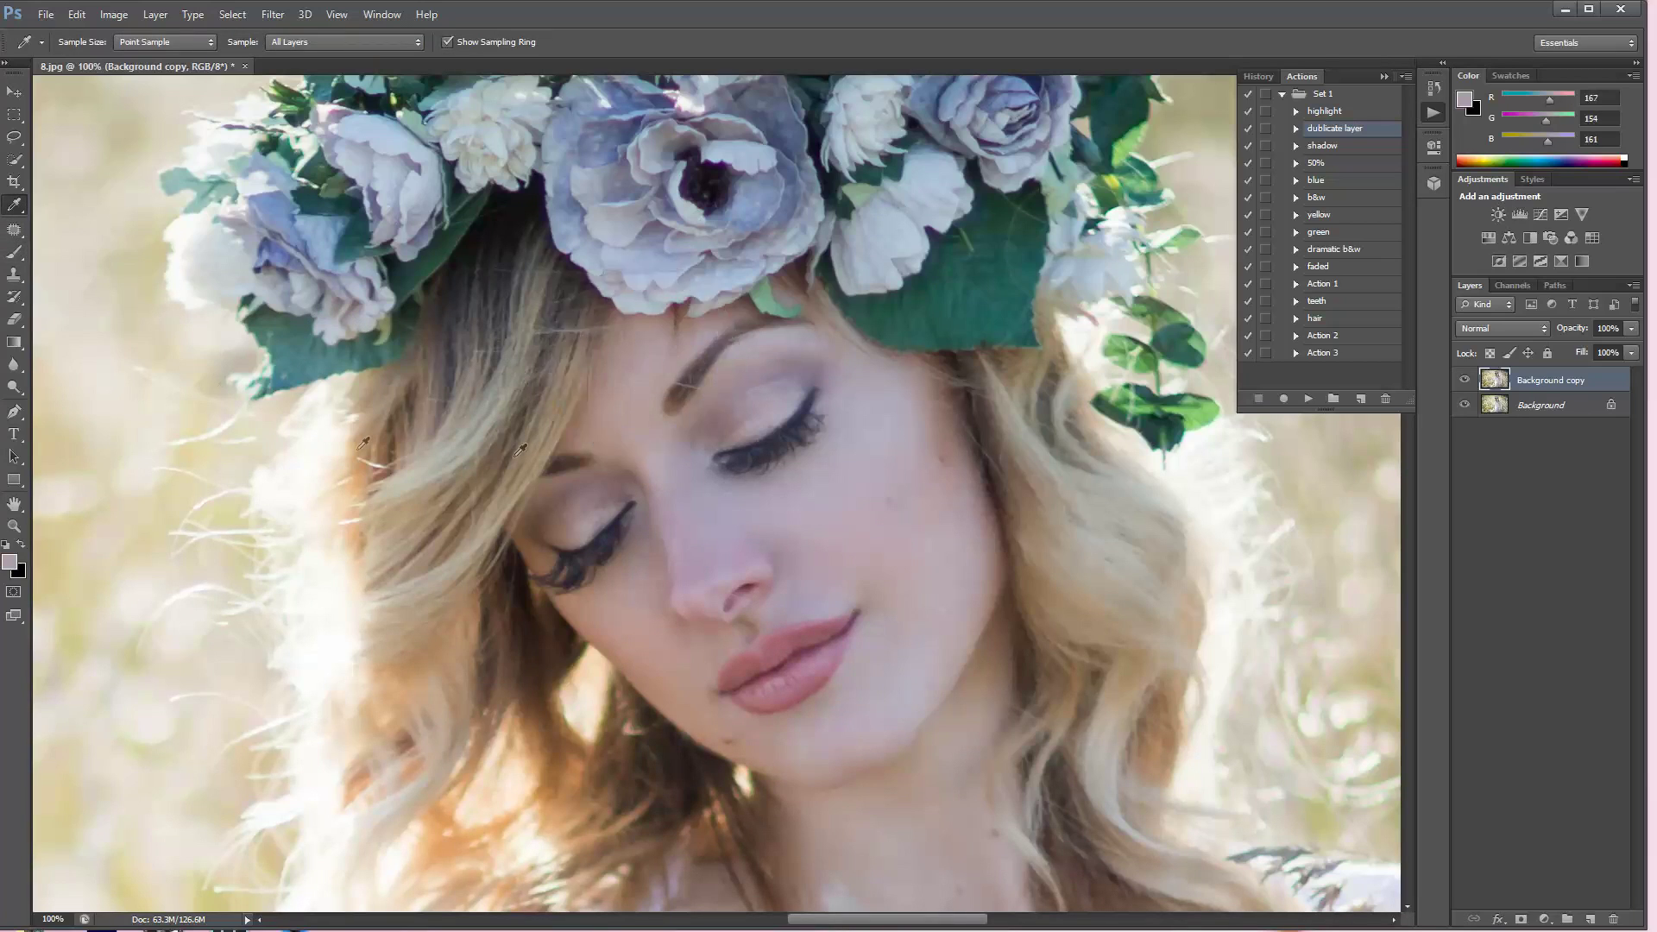
pyautogui.press('b')
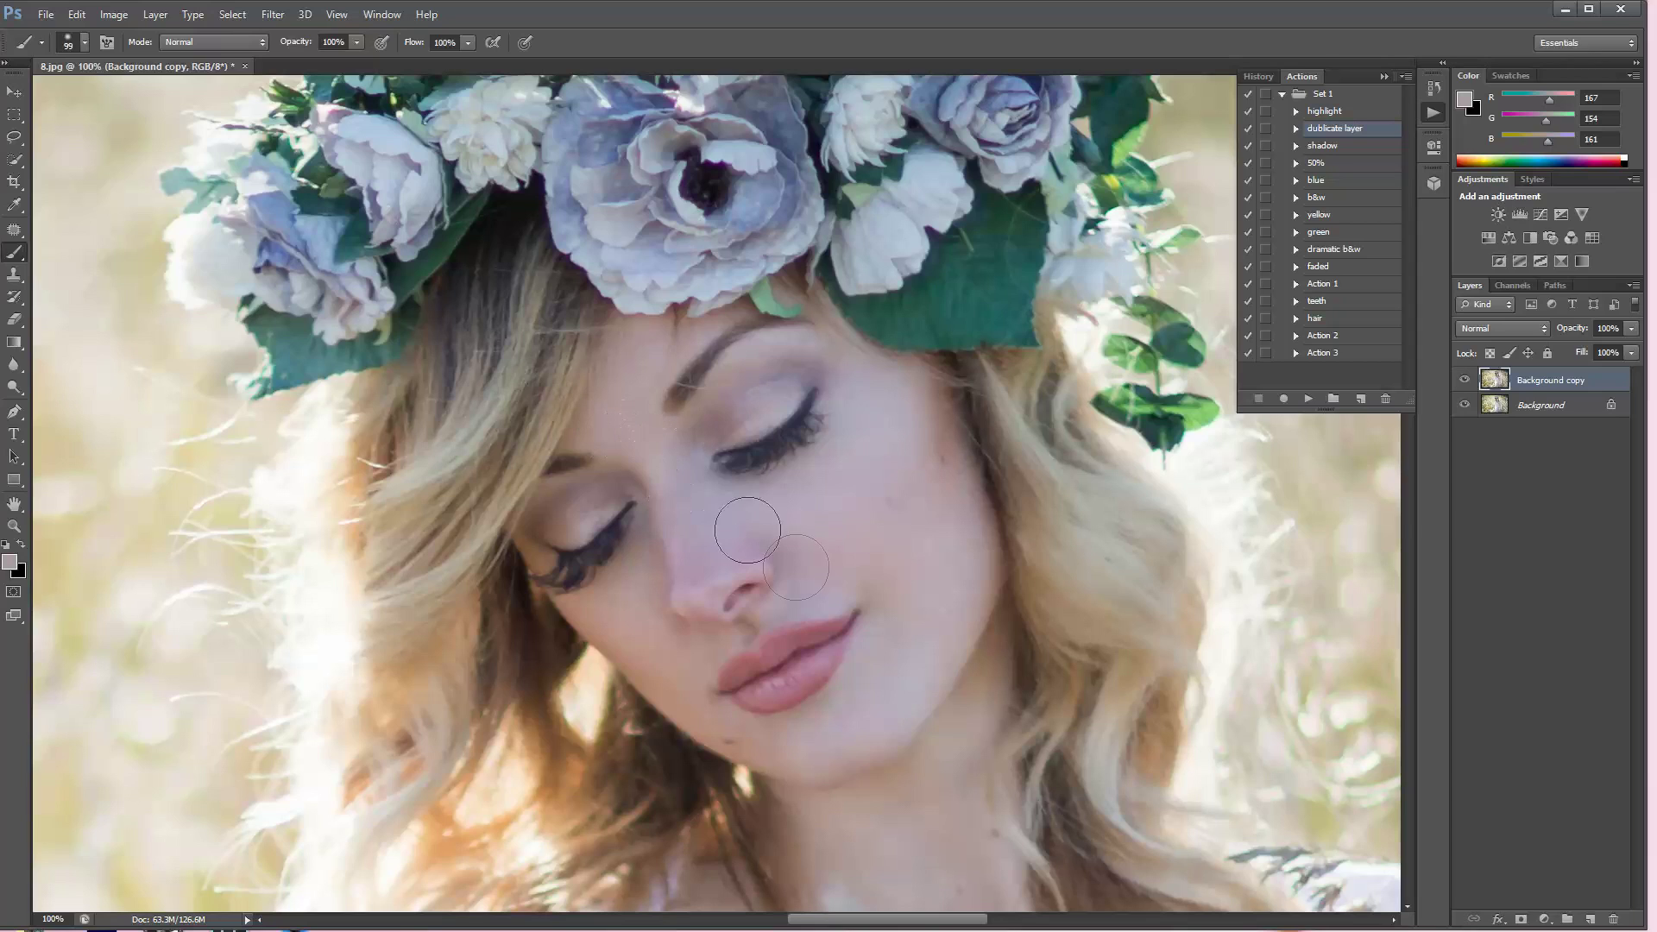
pyautogui.click(14, 204)
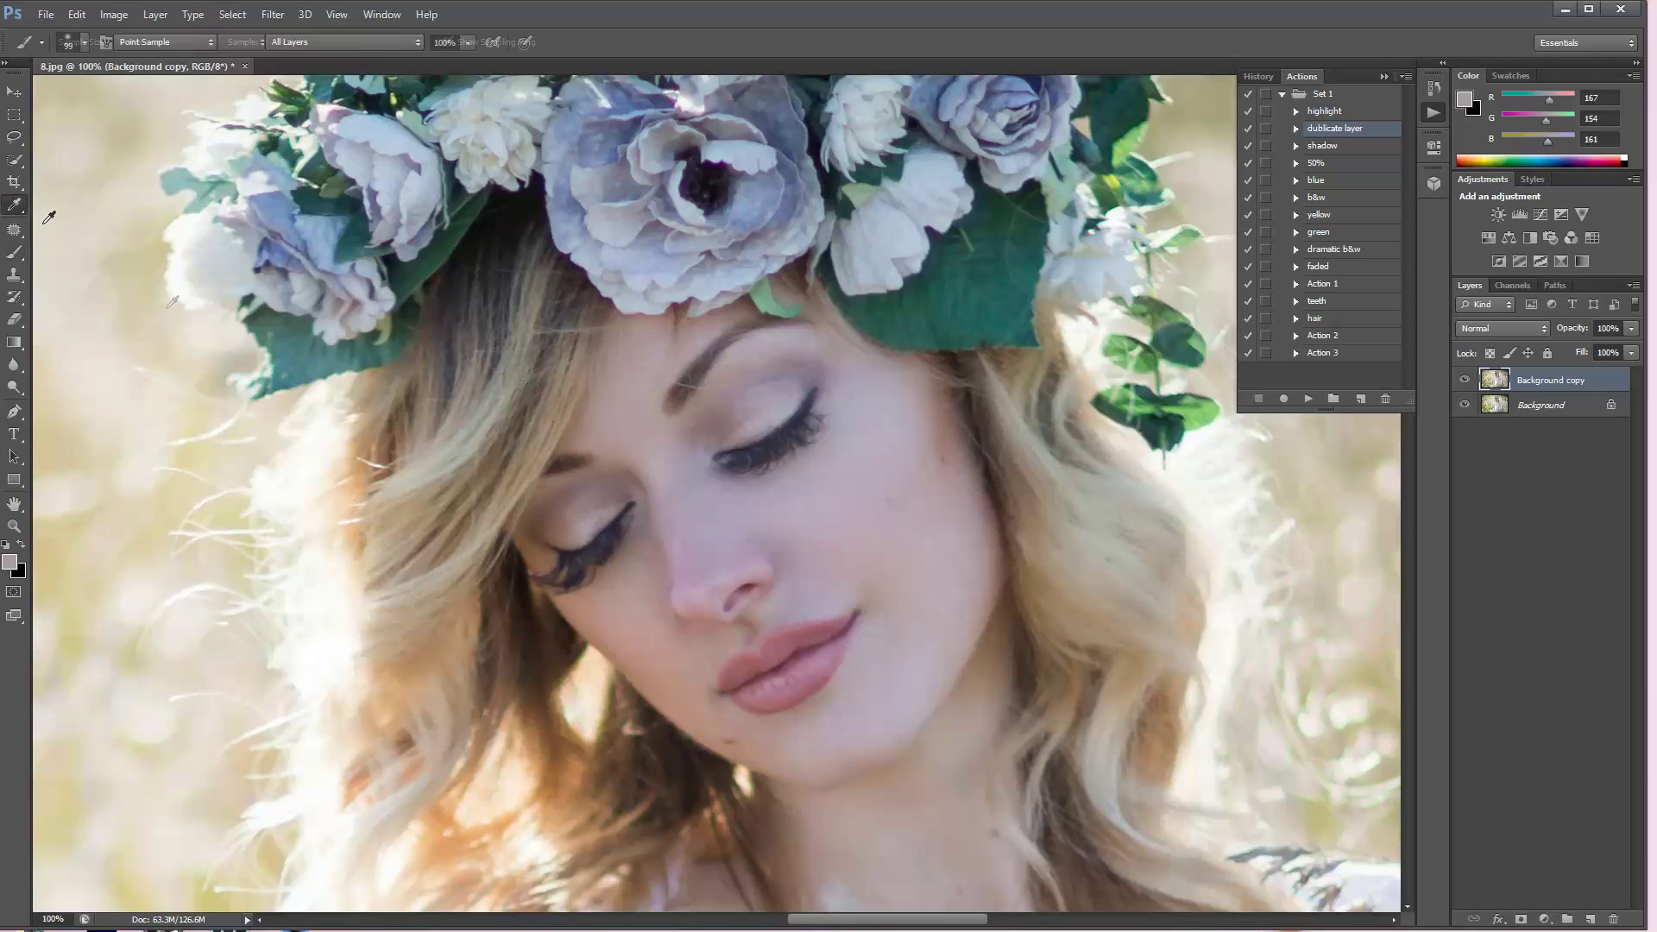
pyautogui.click(618, 598)
pyautogui.click(14, 252)
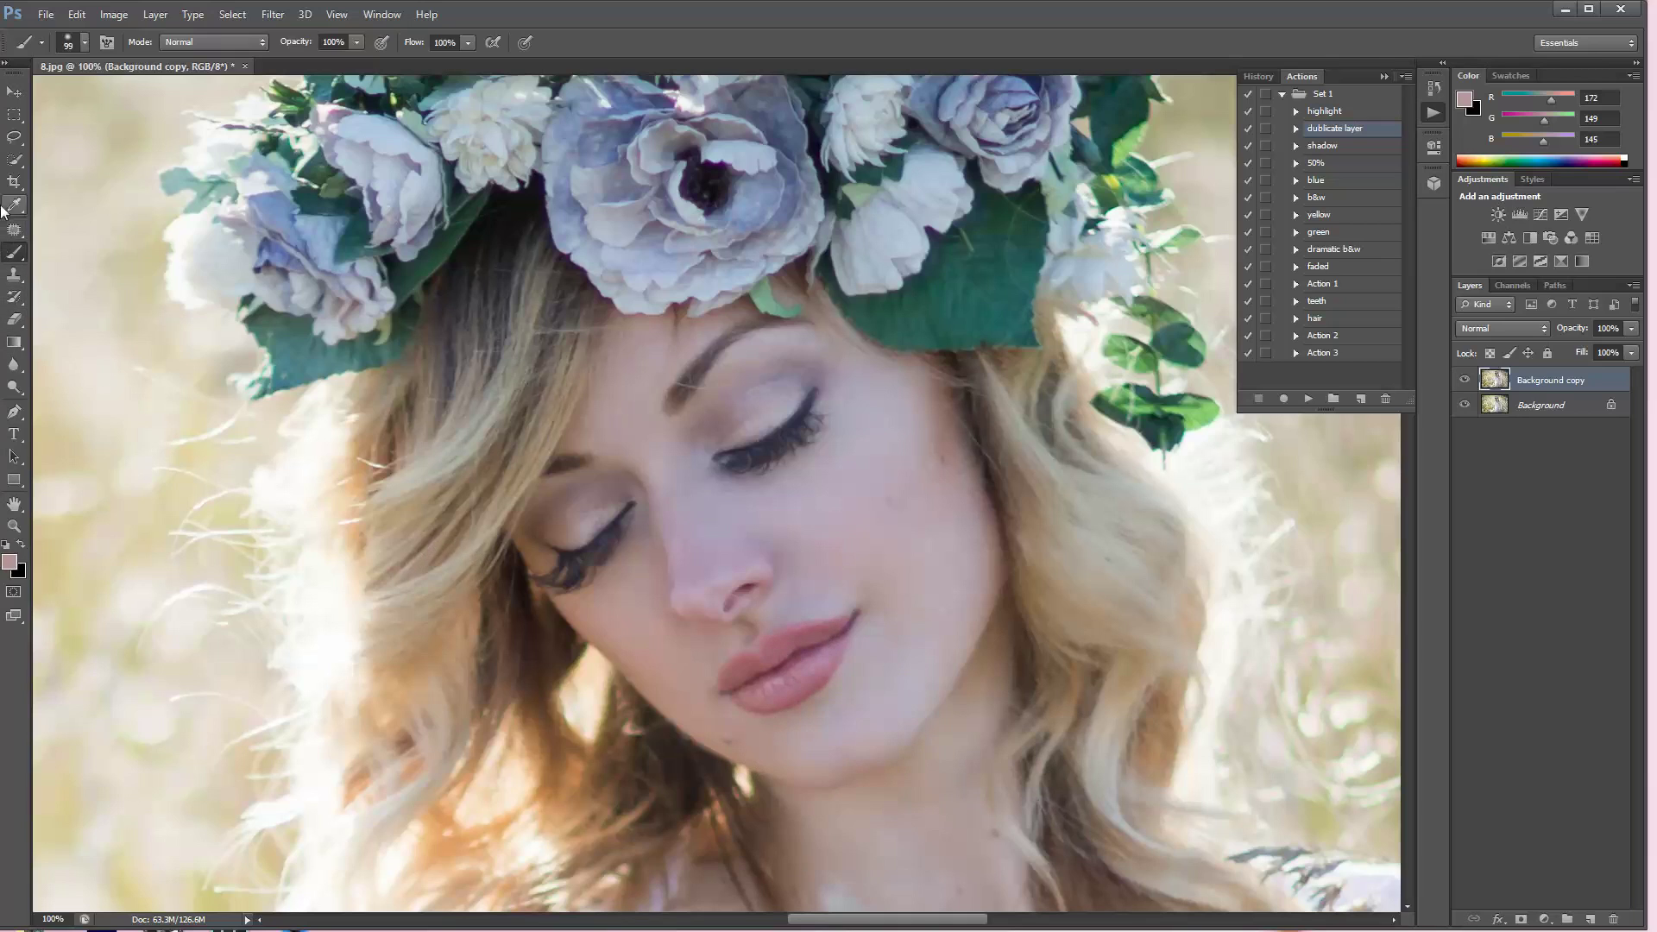
pyautogui.keyDown('alt'); pyautogui.click(852, 734); pyautogui.keyUp('alt')
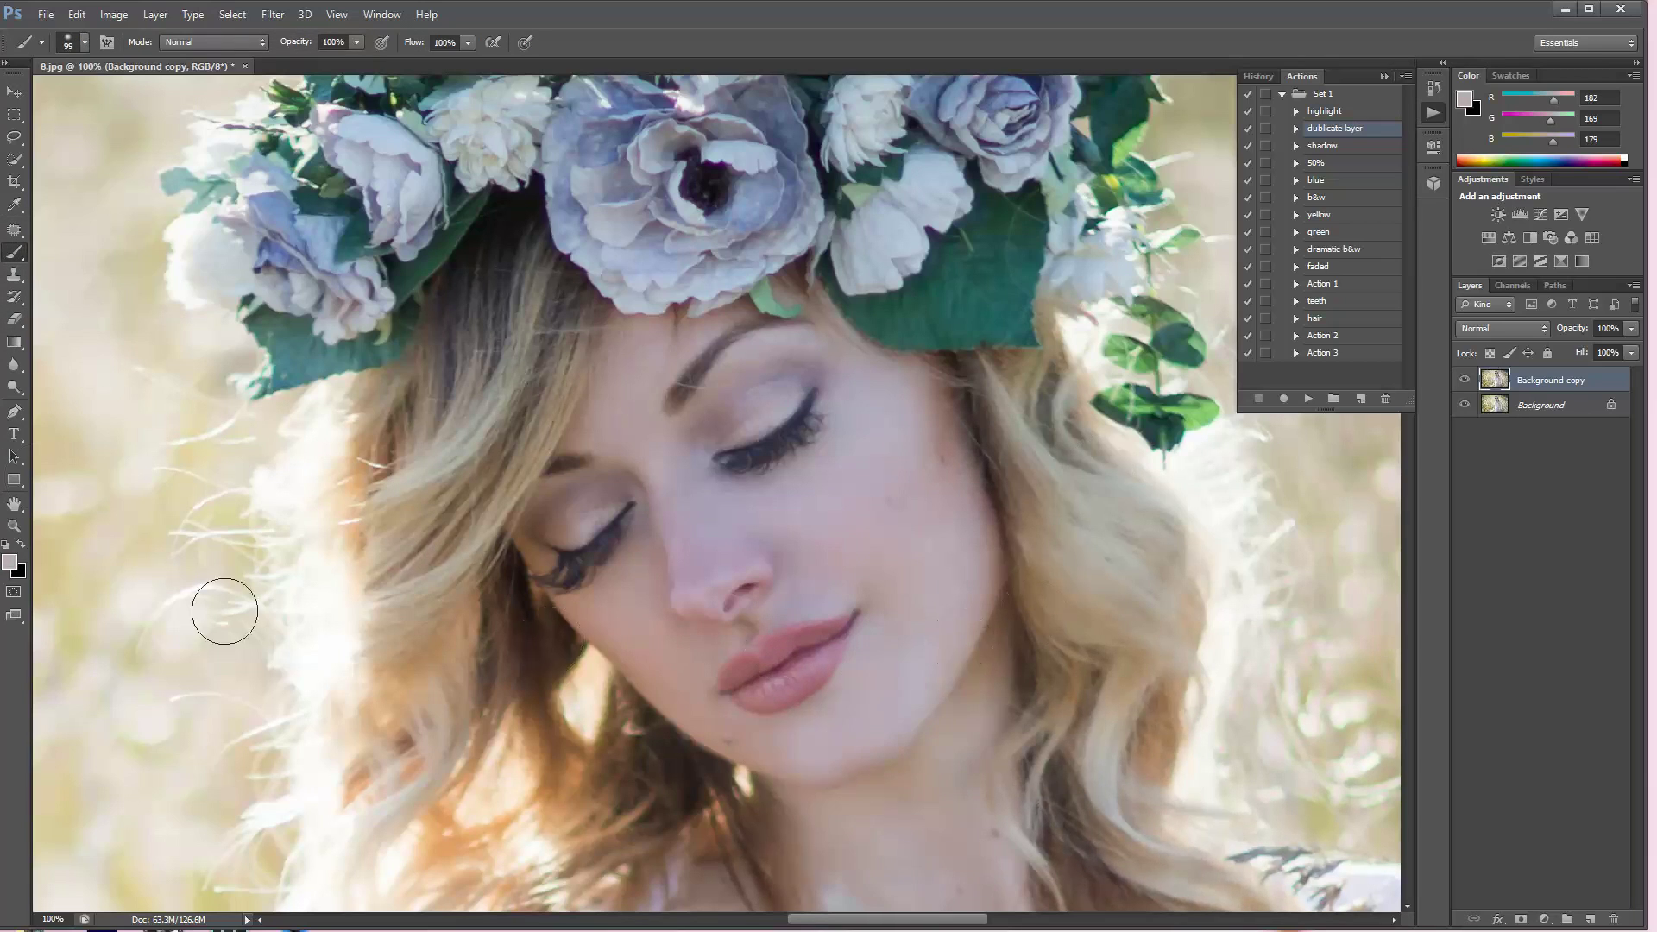
# Compare the retouched portrait with the original at 50% zoom by toggling the Background copy layer's visibility
pyautogui.click(14, 526)
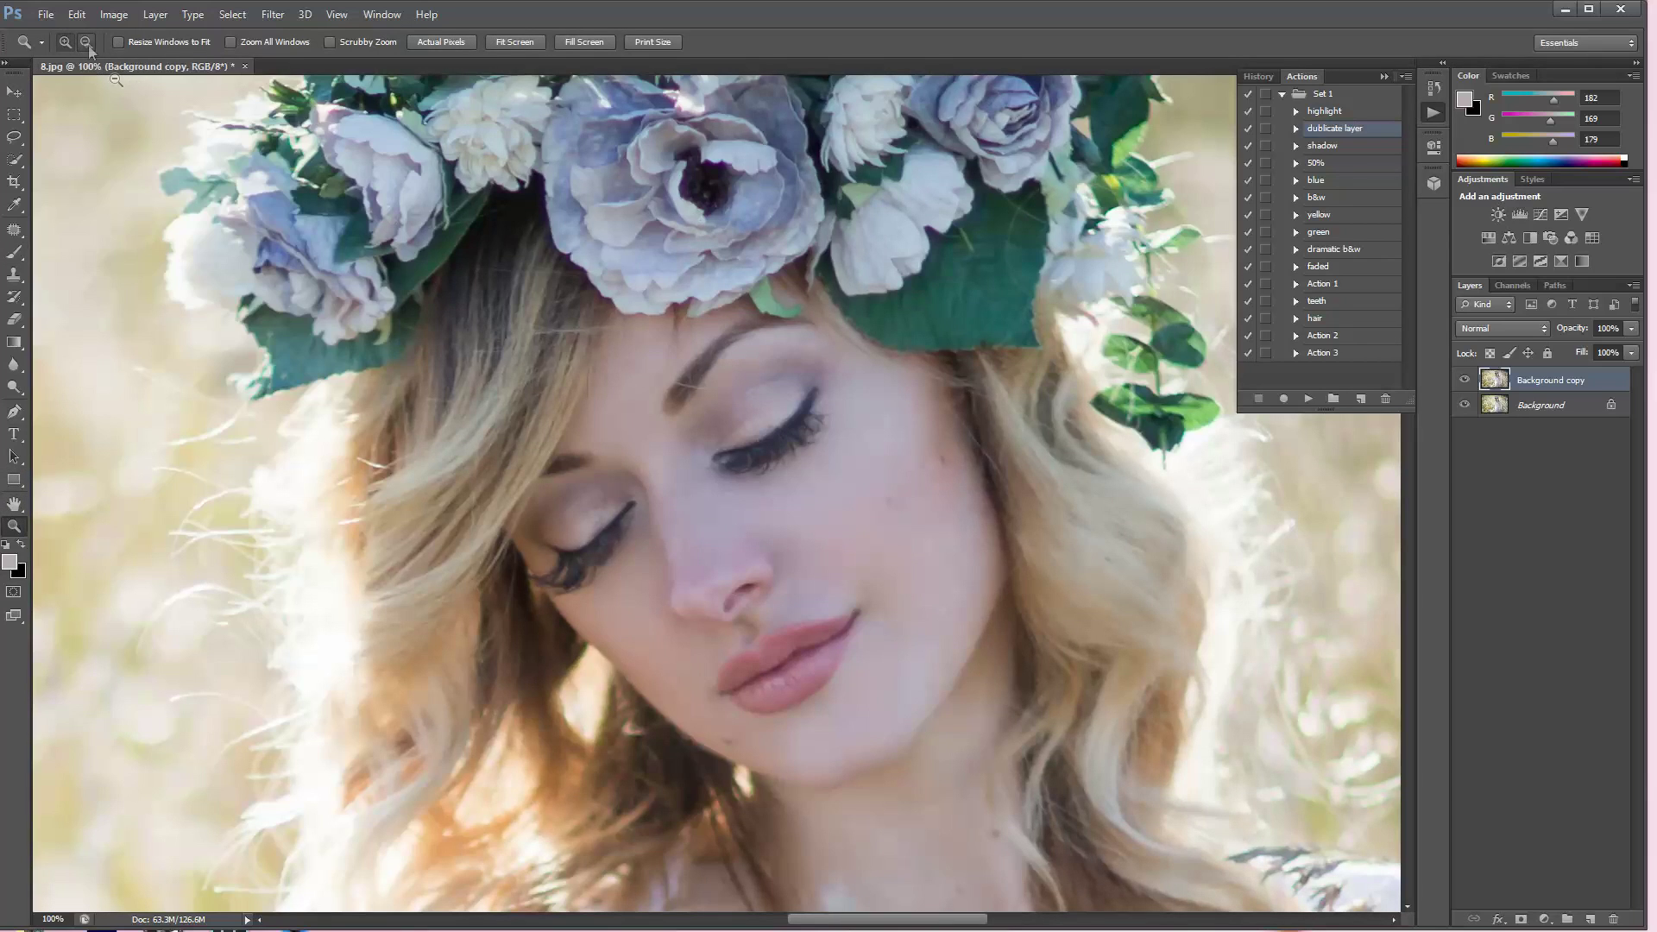
pyautogui.click(87, 42)
pyautogui.click(517, 226)
pyautogui.click(615, 274)
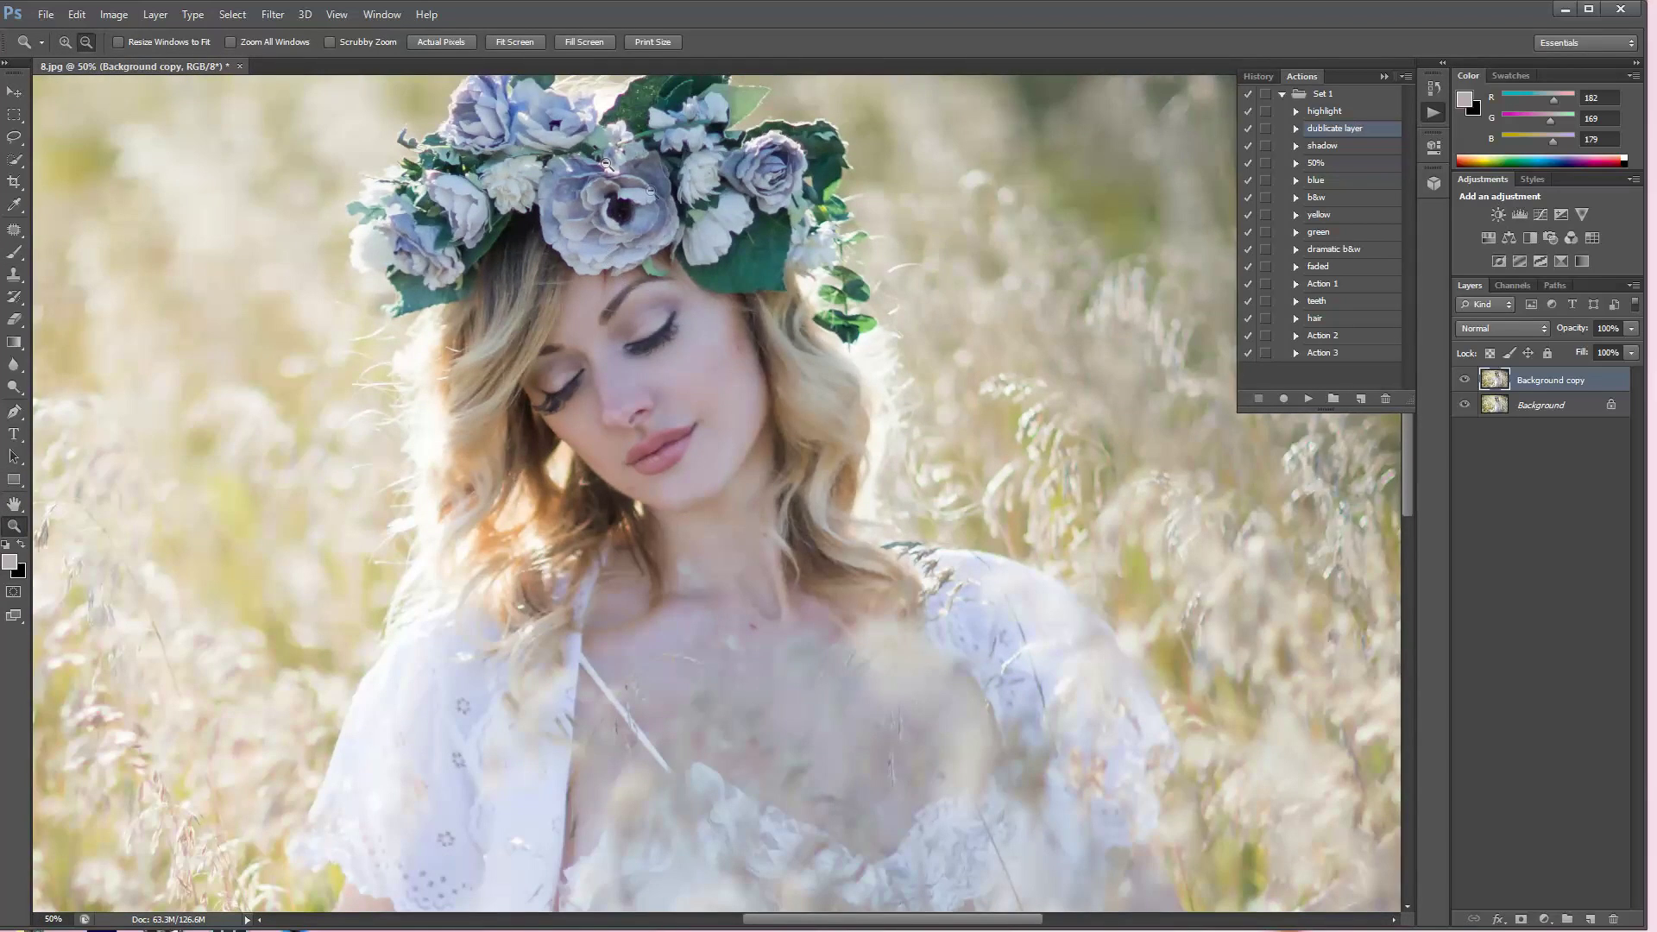
pyautogui.click(1465, 378)
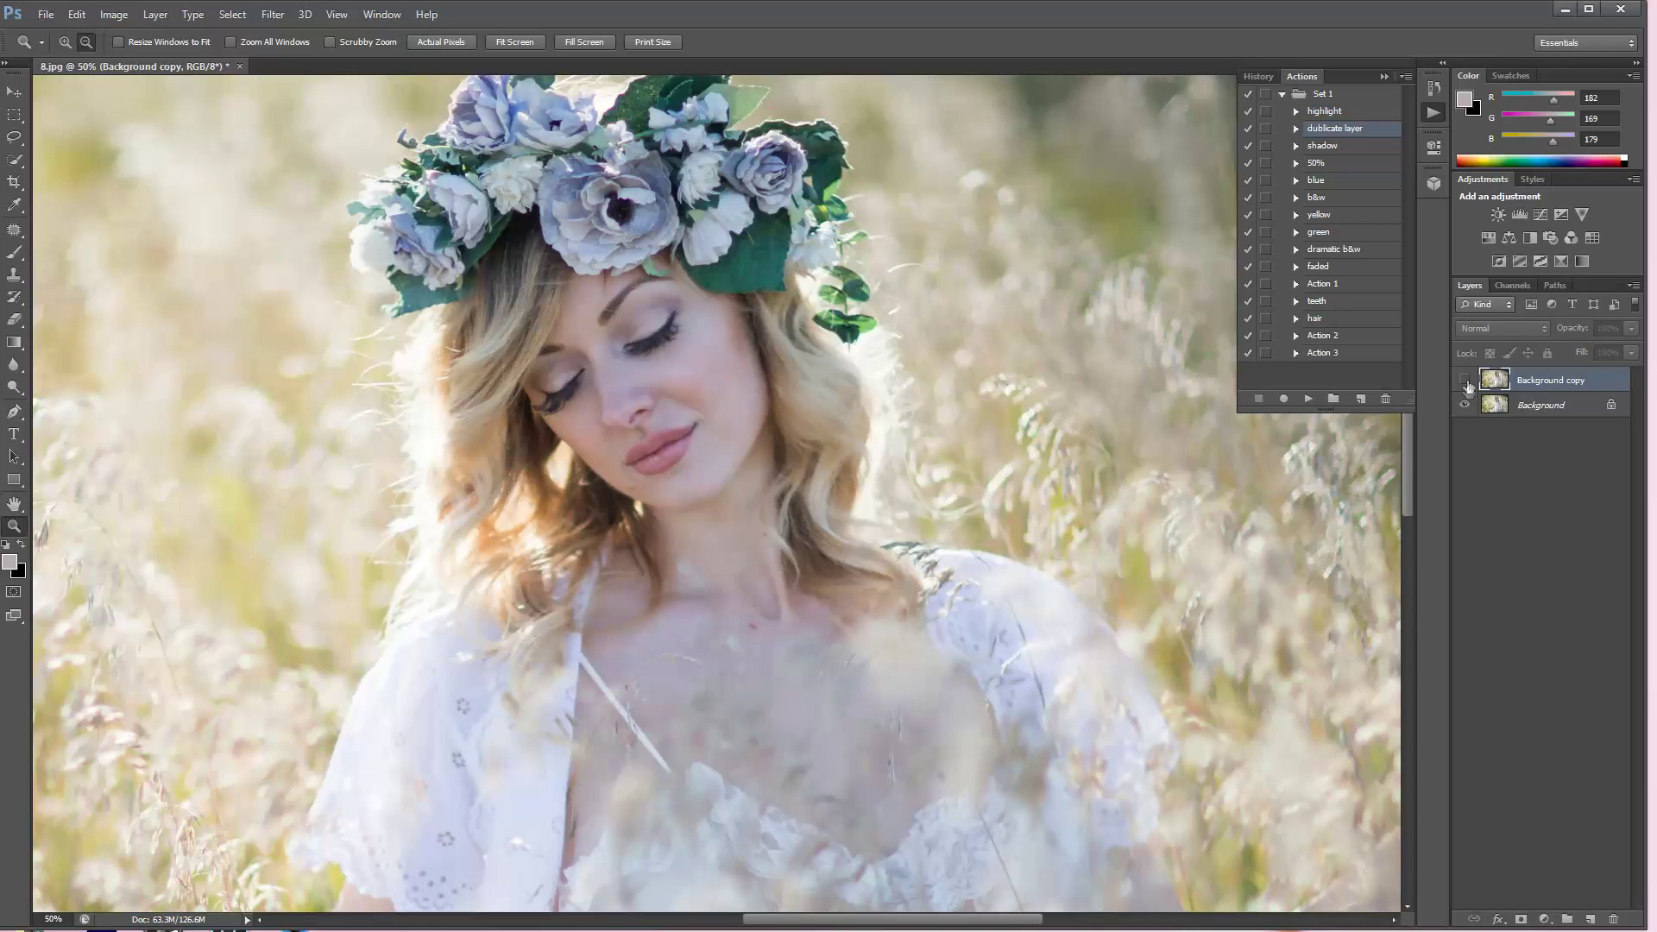
pyautogui.click(1464, 380)
pyautogui.click(1464, 380)
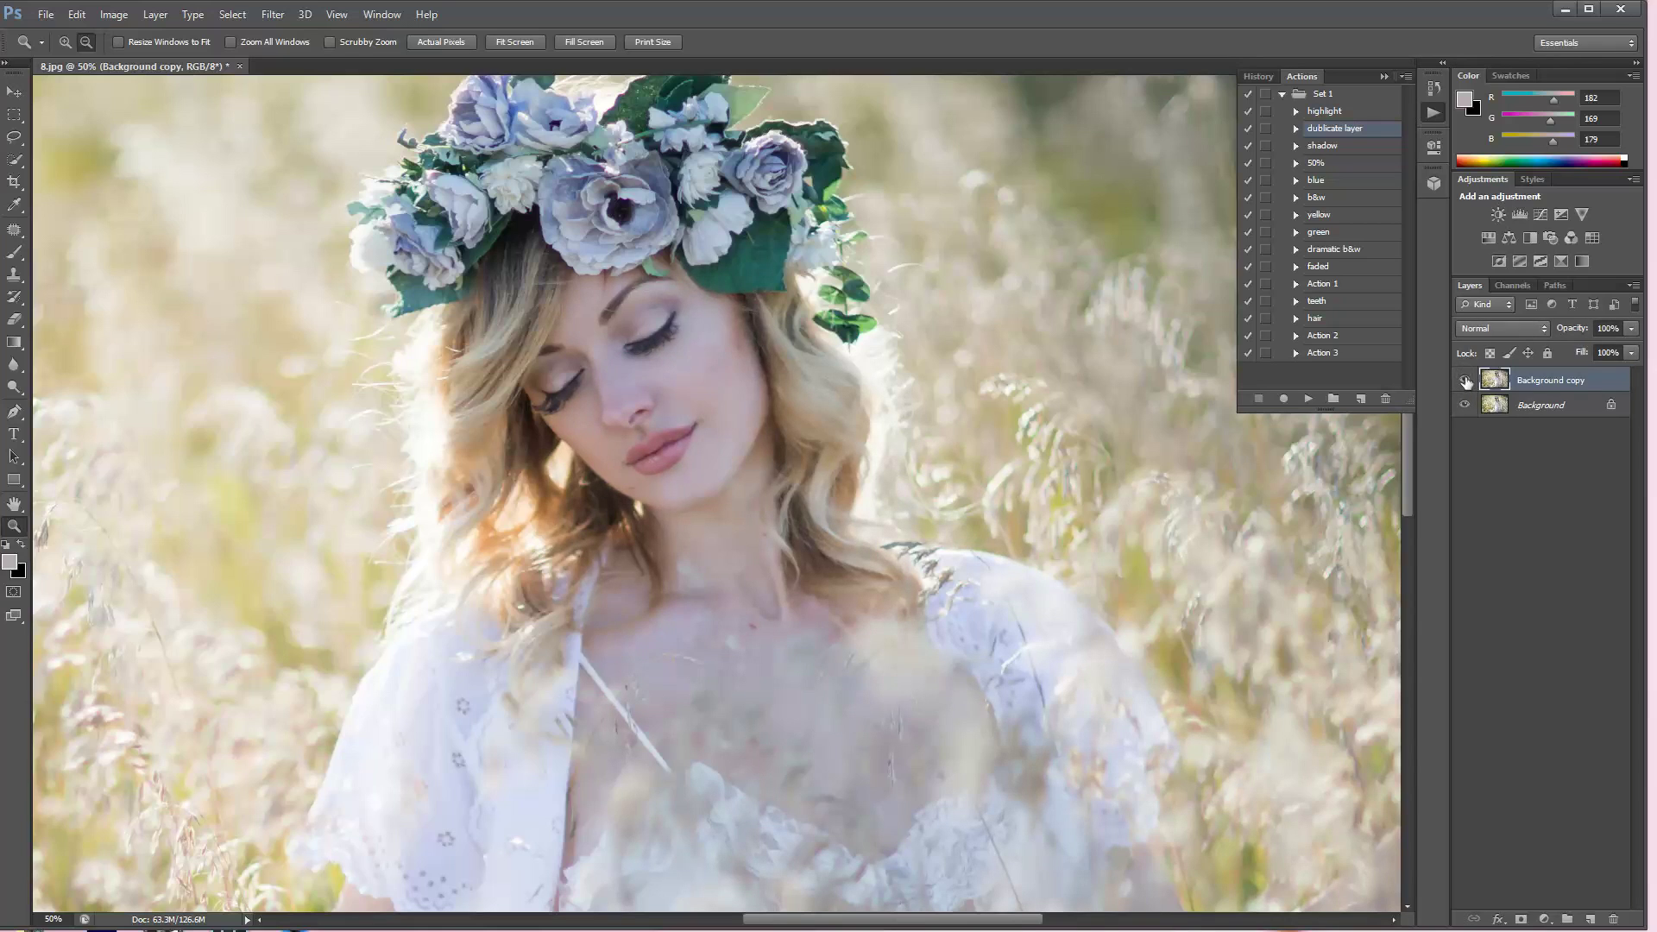
pyautogui.click(1464, 380)
# Widen the hair beneath the flower crown with Liquify's Forward Warp tool, and compare the result with the original layer
pyautogui.click(423, 223)
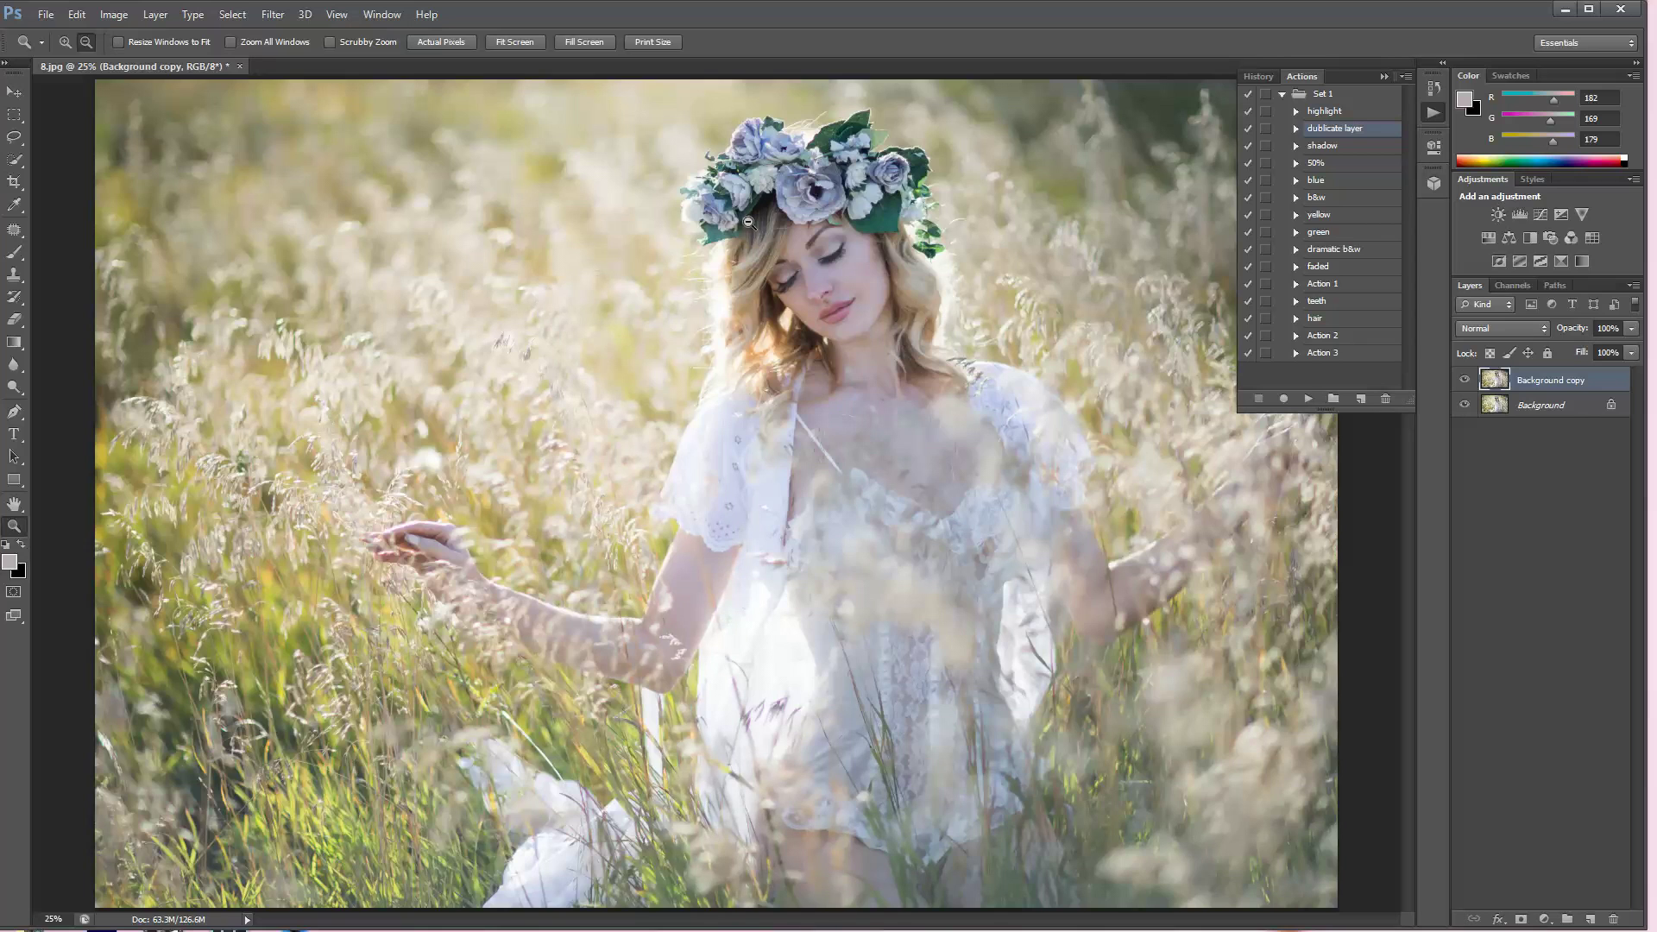
pyautogui.click(272, 14)
pyautogui.click(285, 131)
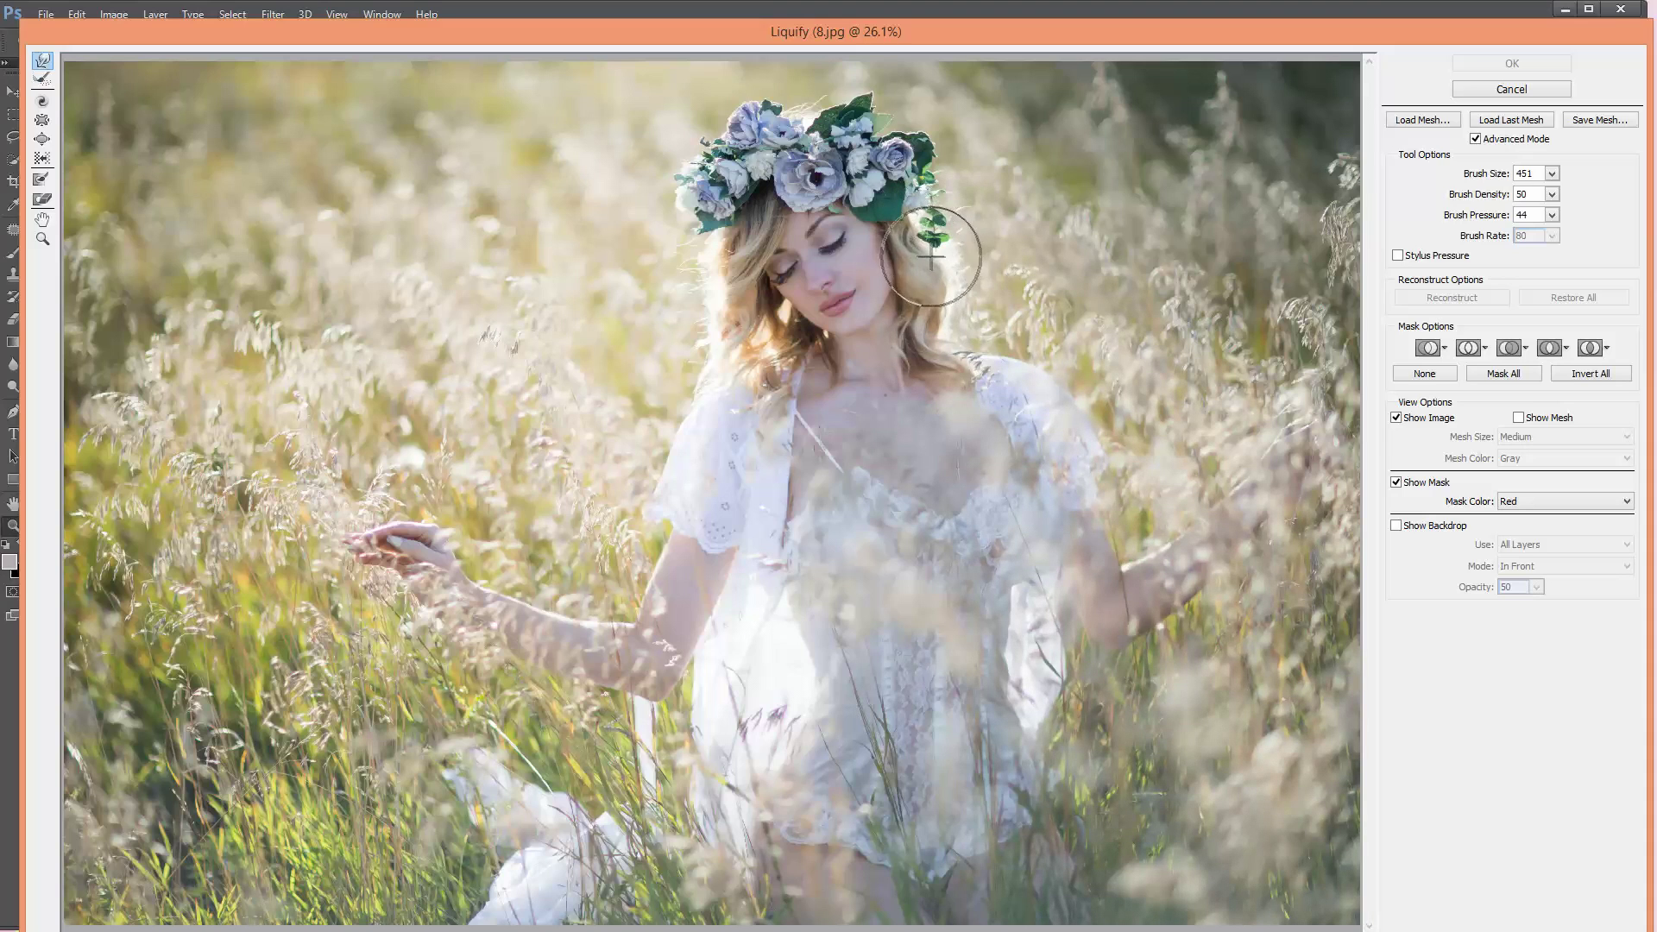
pyautogui.moveTo(932, 249); pyautogui.dragTo(925, 230)
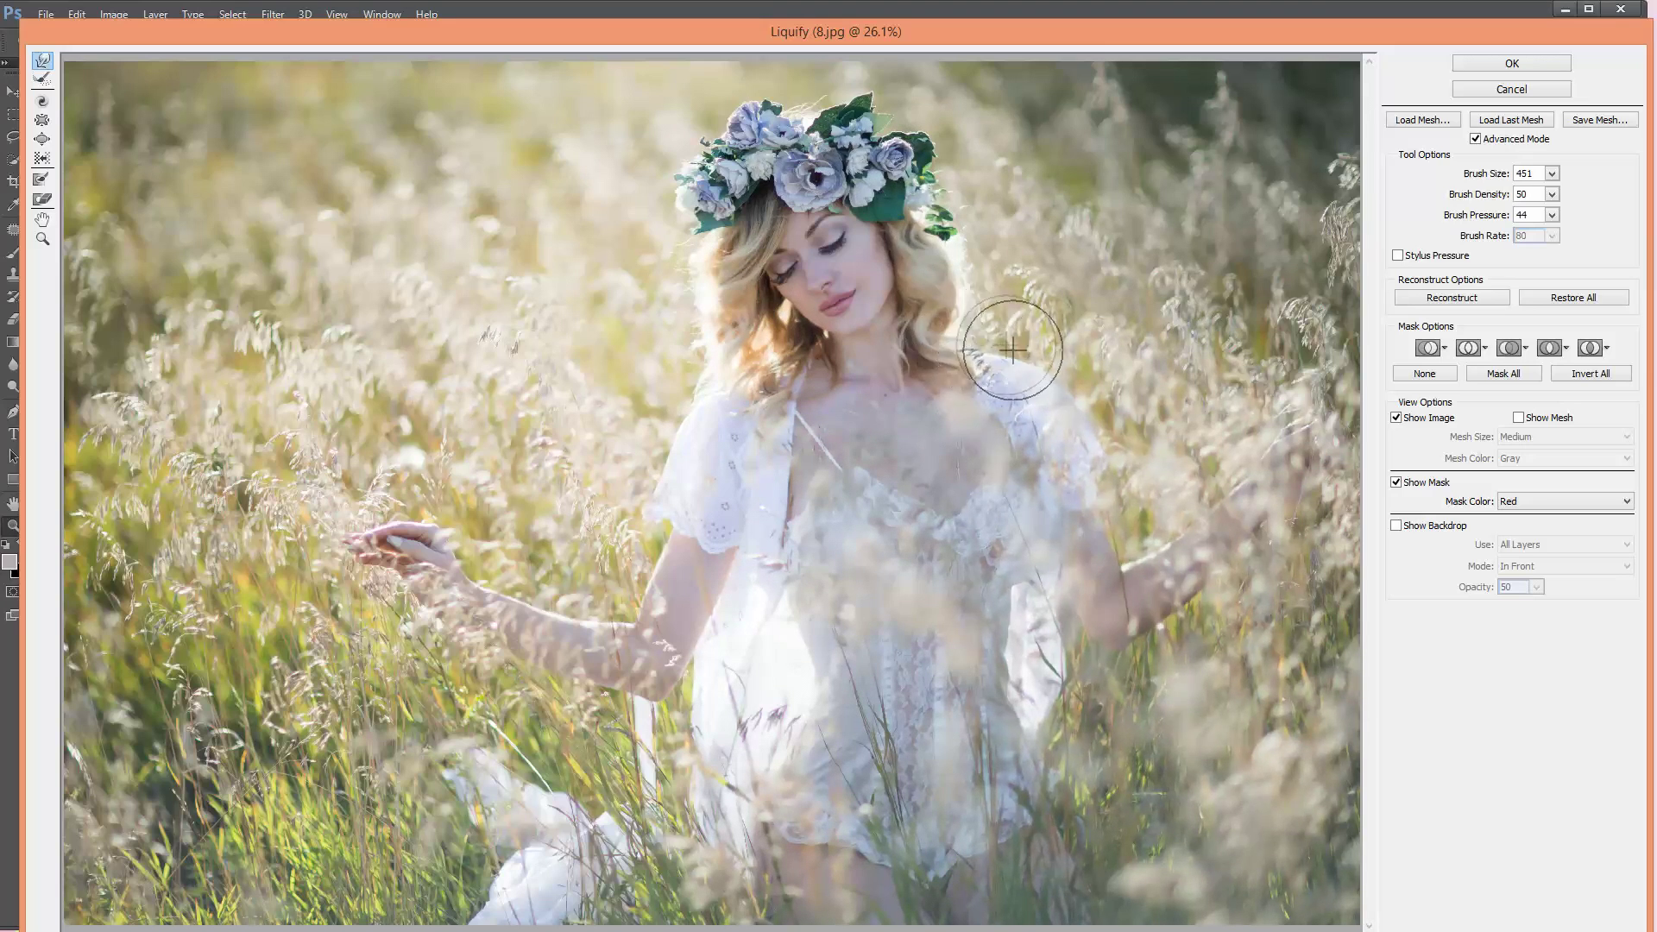
pyautogui.click(1491, 63)
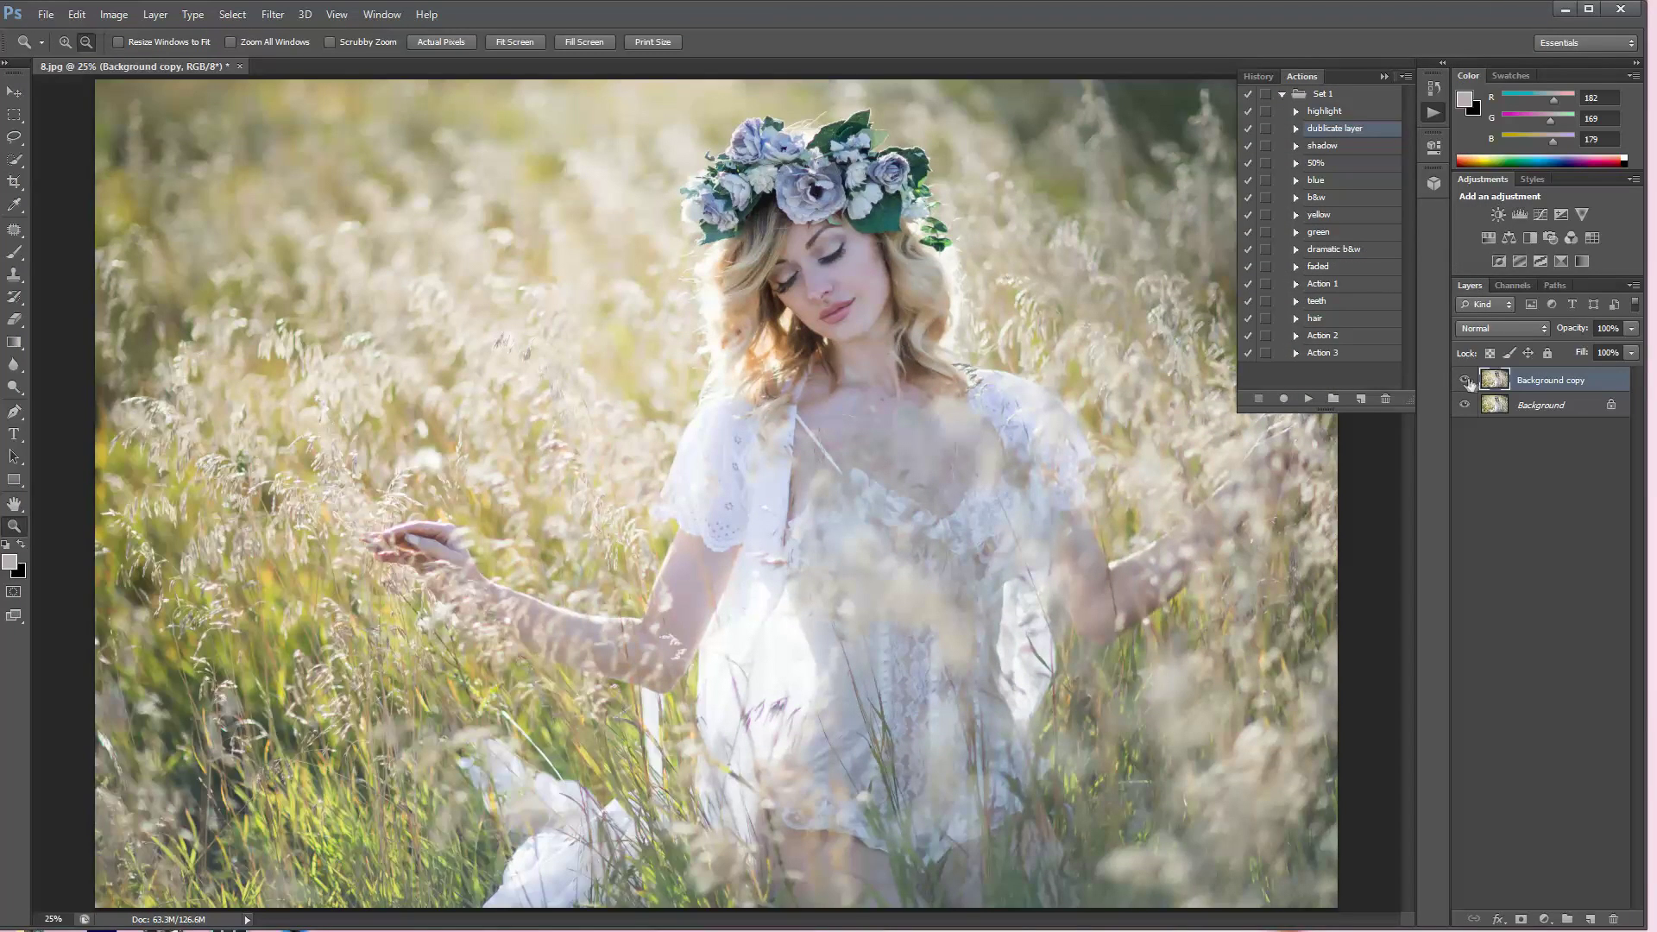
pyautogui.click(1466, 381)
pyautogui.click(1465, 380)
# Add a Gradient Map adjustment layer above the Background copy layer and open its gradient for editing
pyautogui.click(1544, 919)
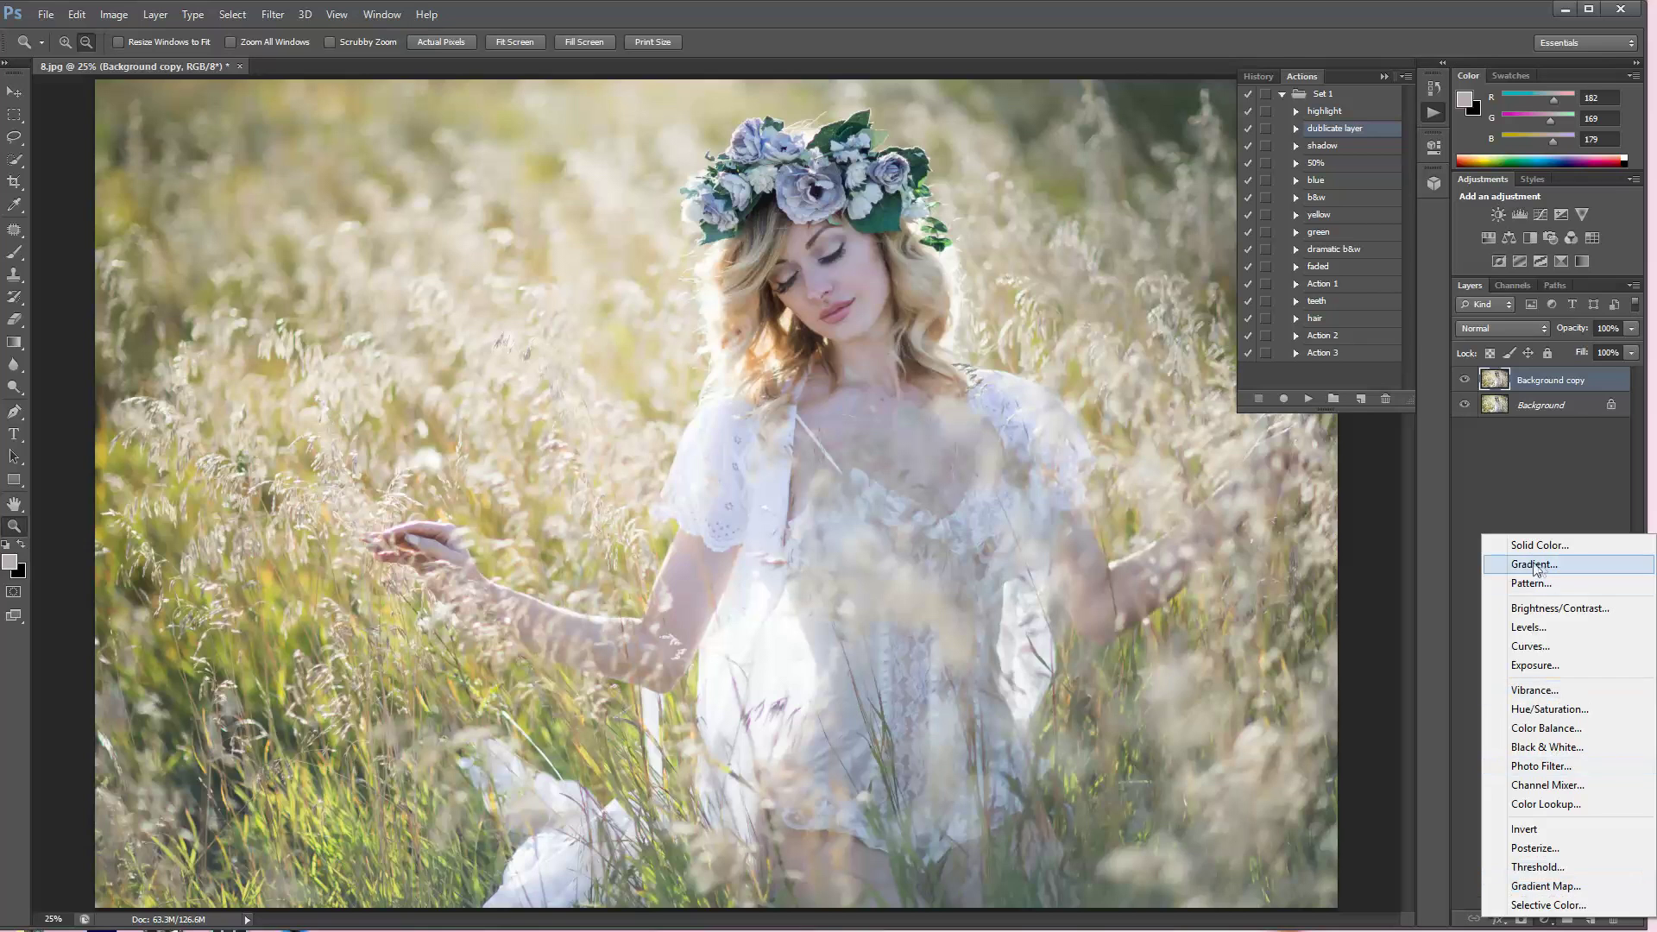
pyautogui.click(1549, 889)
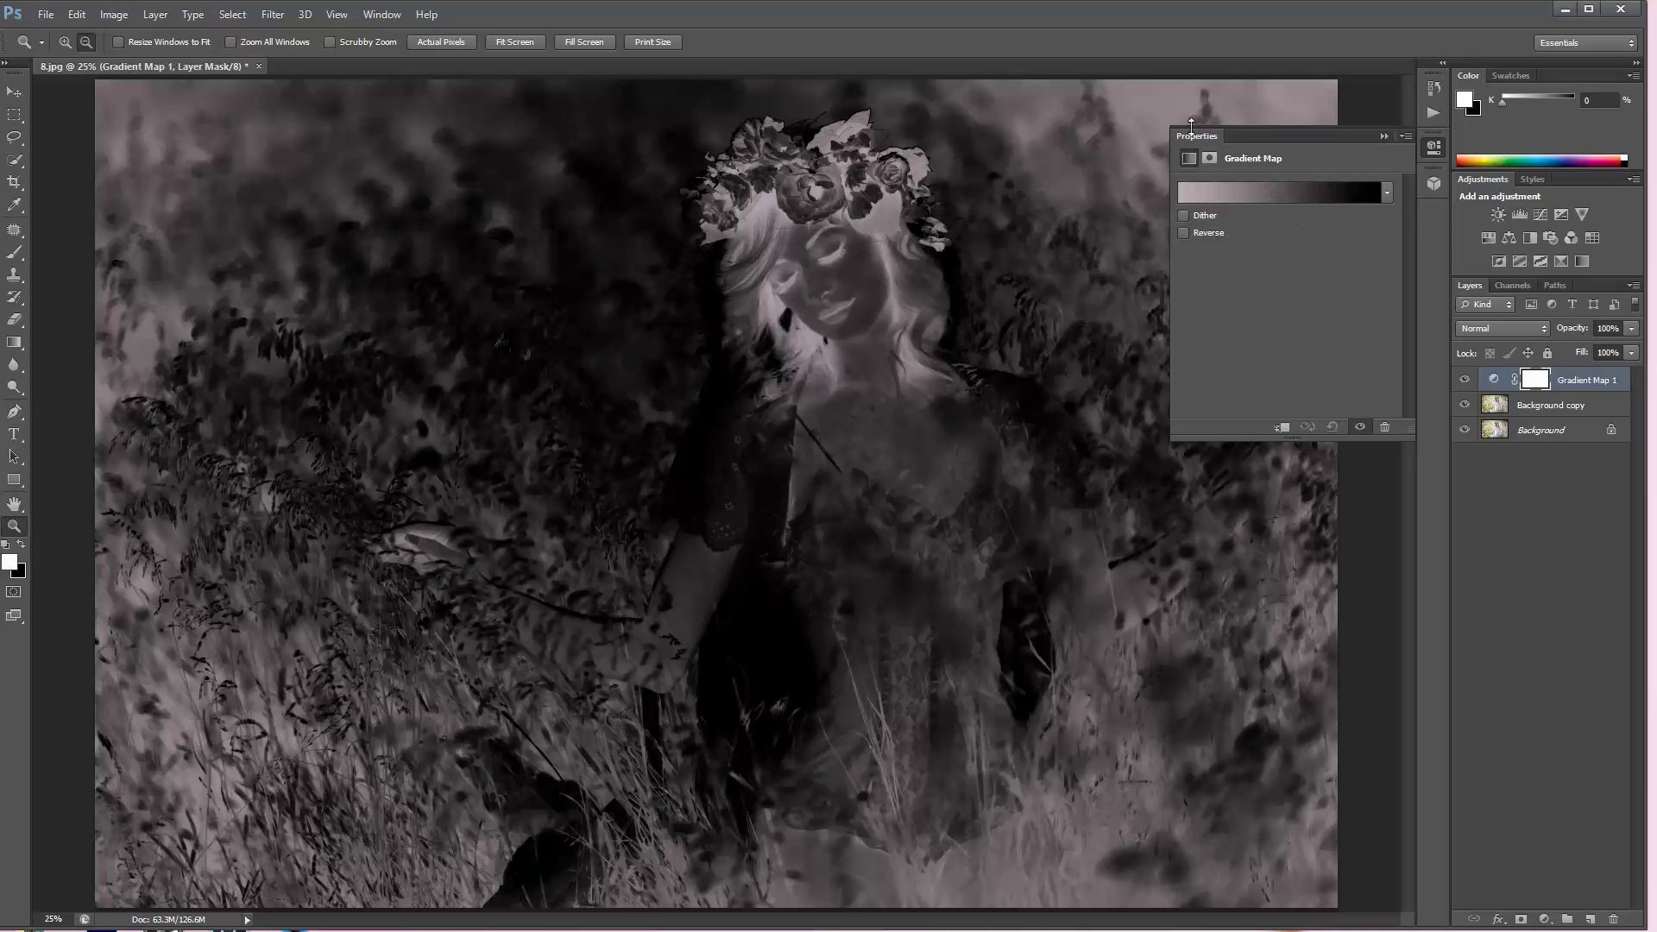
pyautogui.click(1266, 194)
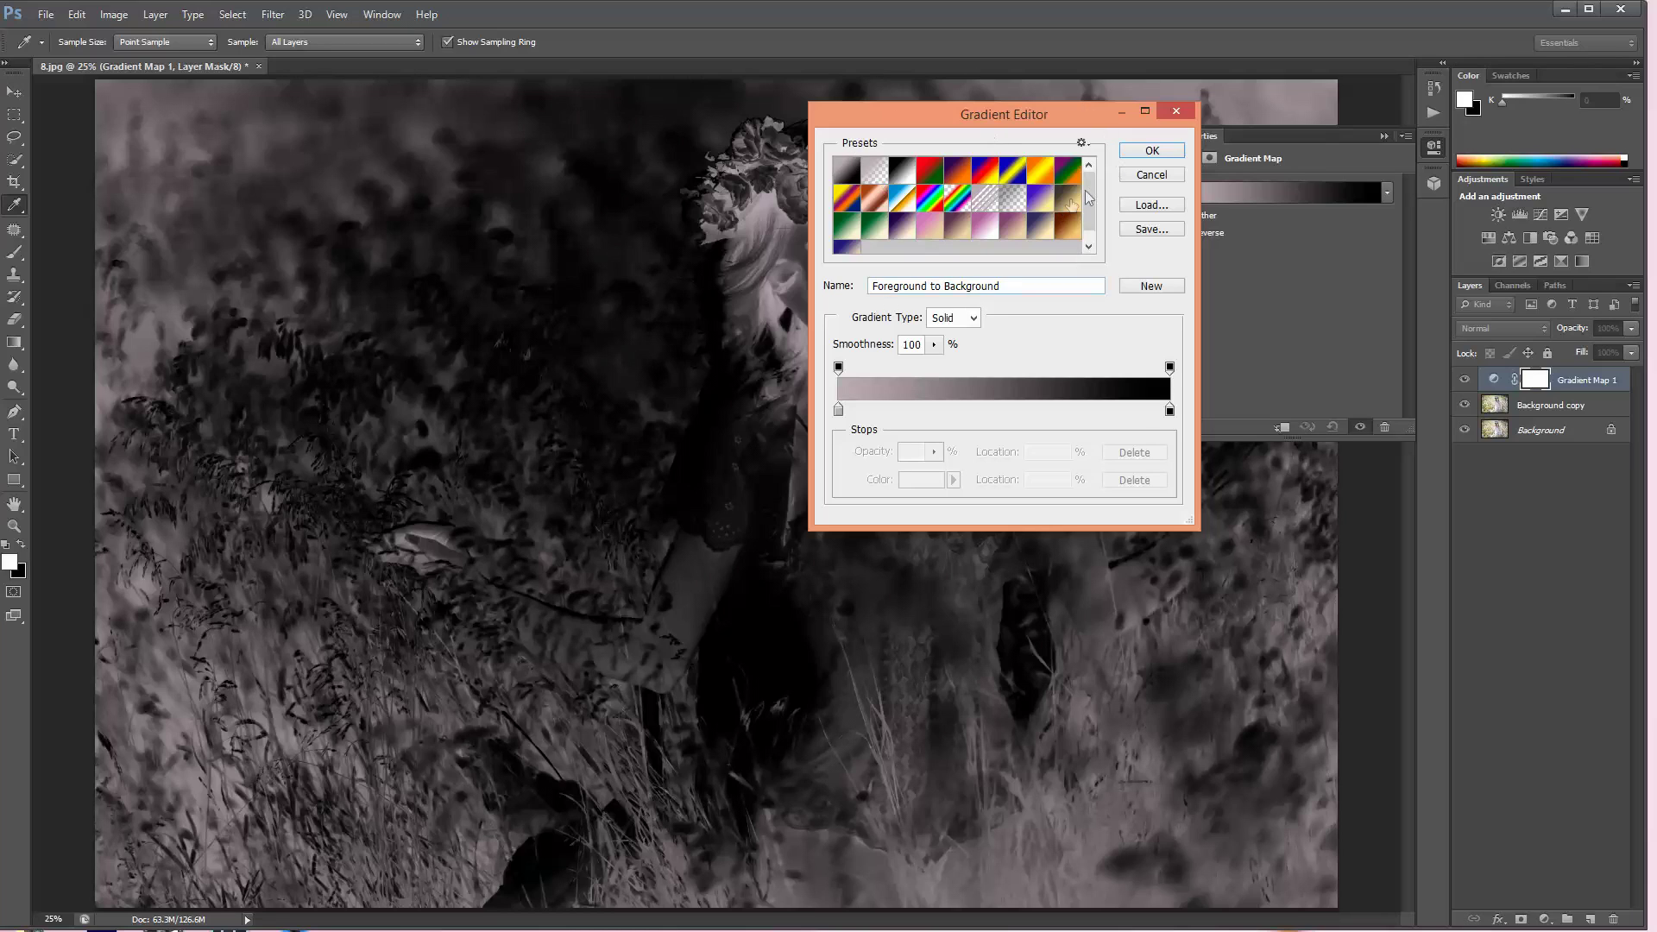
# Try out several of the pink, beige and white gradient presets on the gradient map
pyautogui.moveTo(1091, 197); pyautogui.dragTo(1092, 197)
pyautogui.click(932, 226)
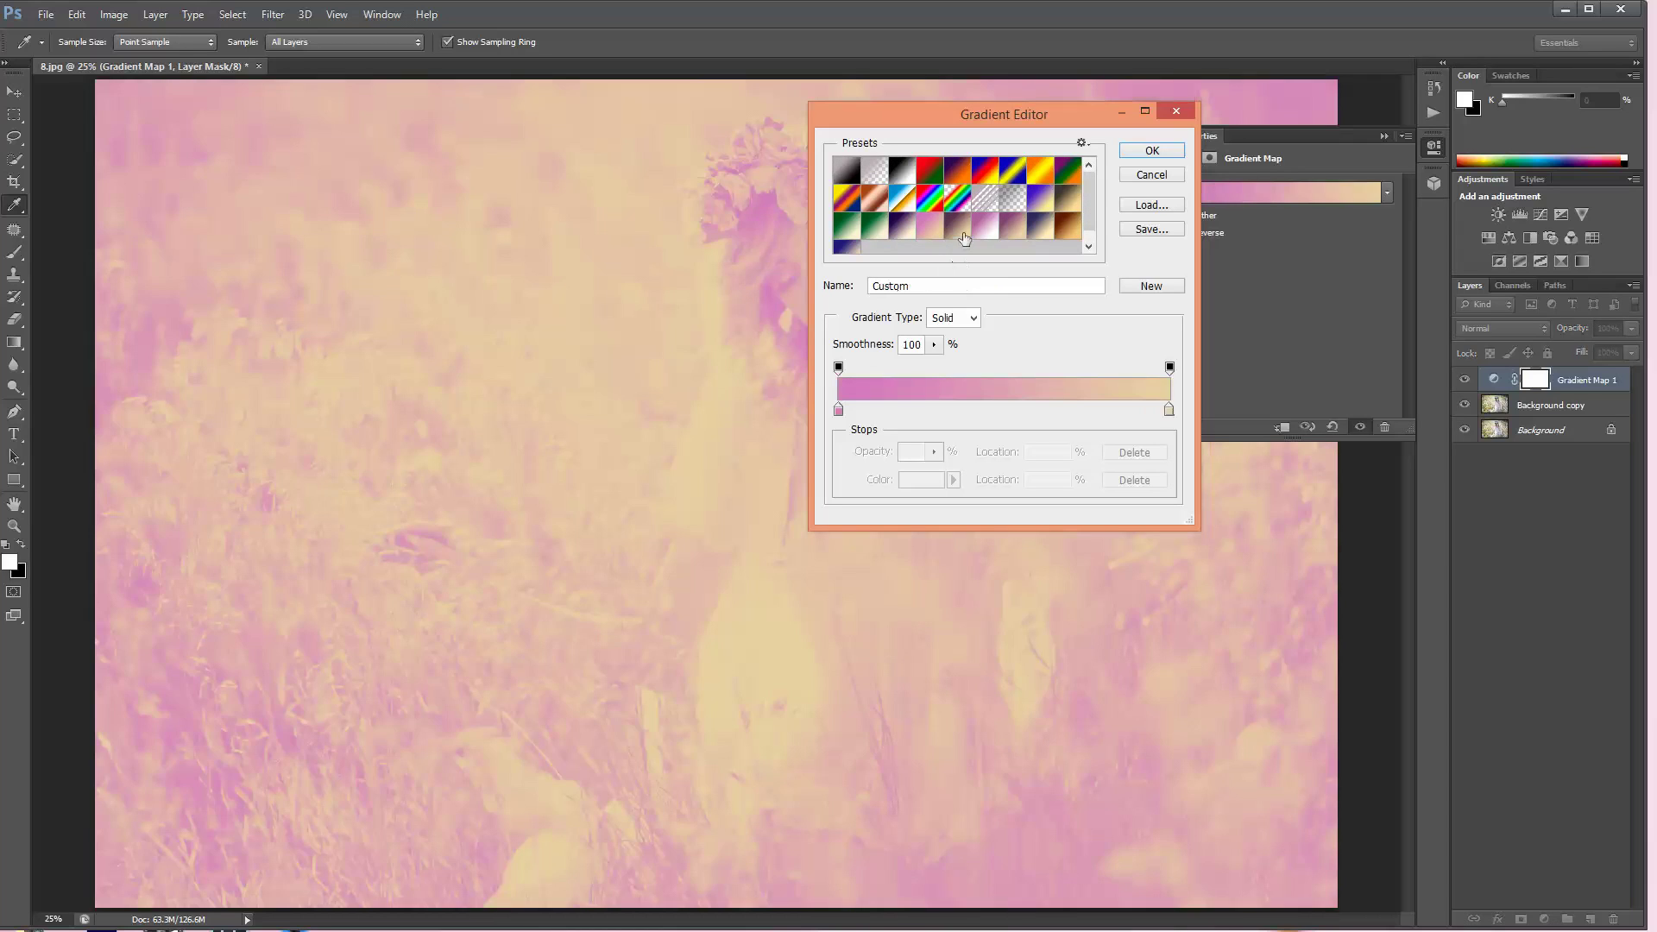
pyautogui.click(960, 229)
pyautogui.click(1012, 228)
pyautogui.click(986, 228)
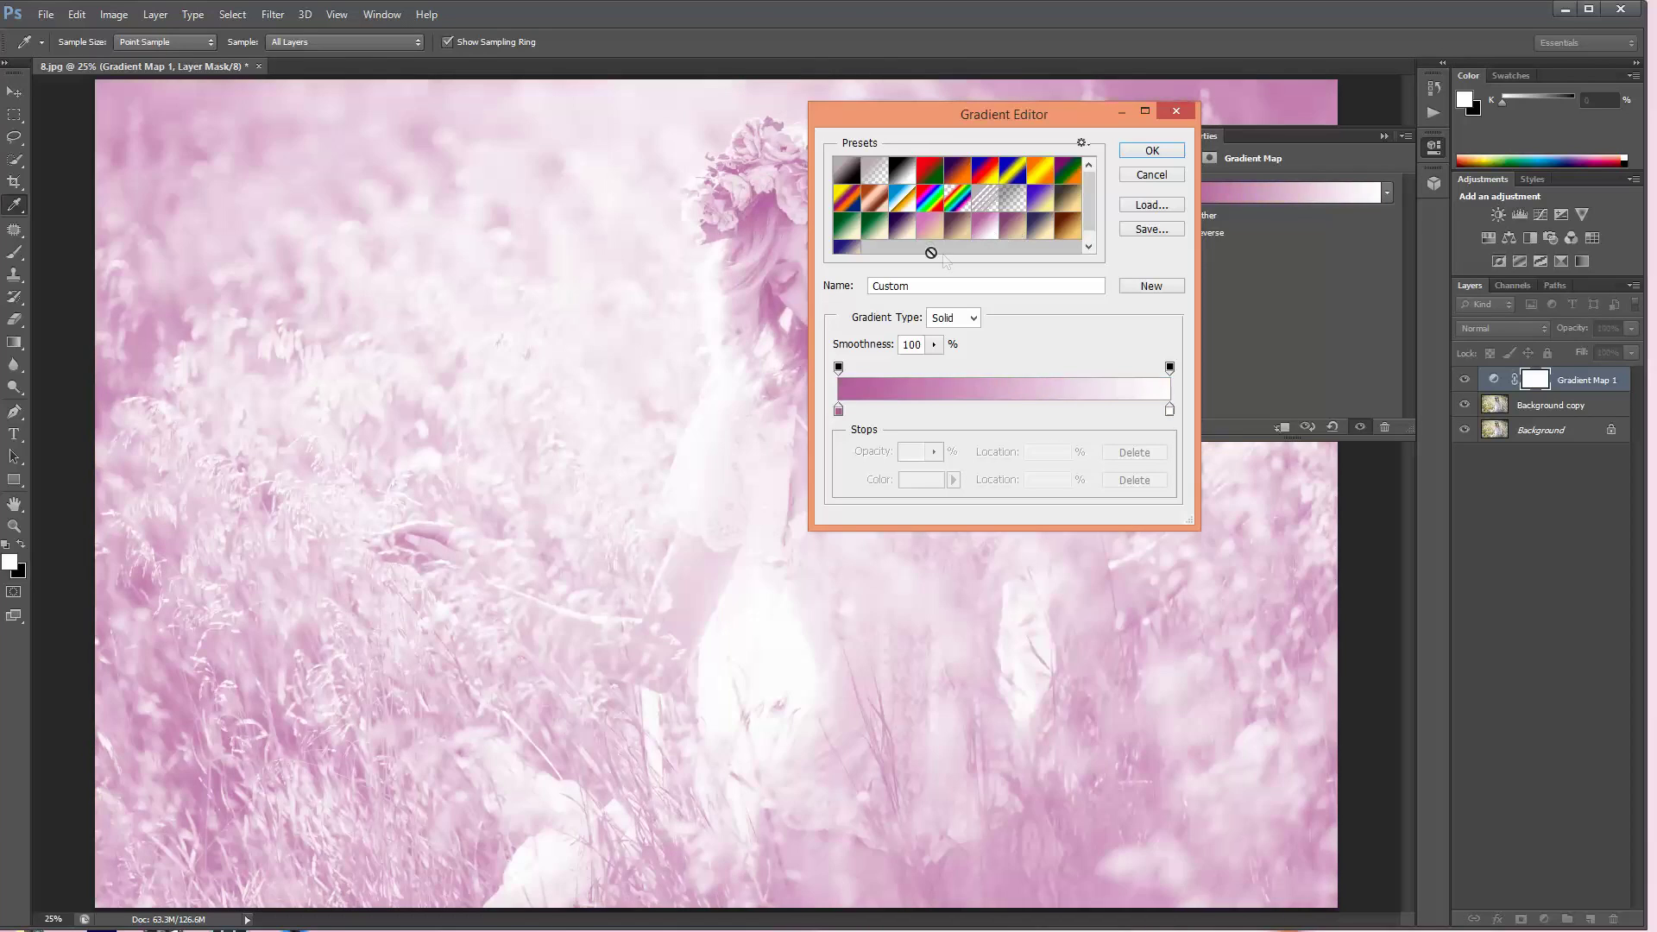
pyautogui.click(933, 230)
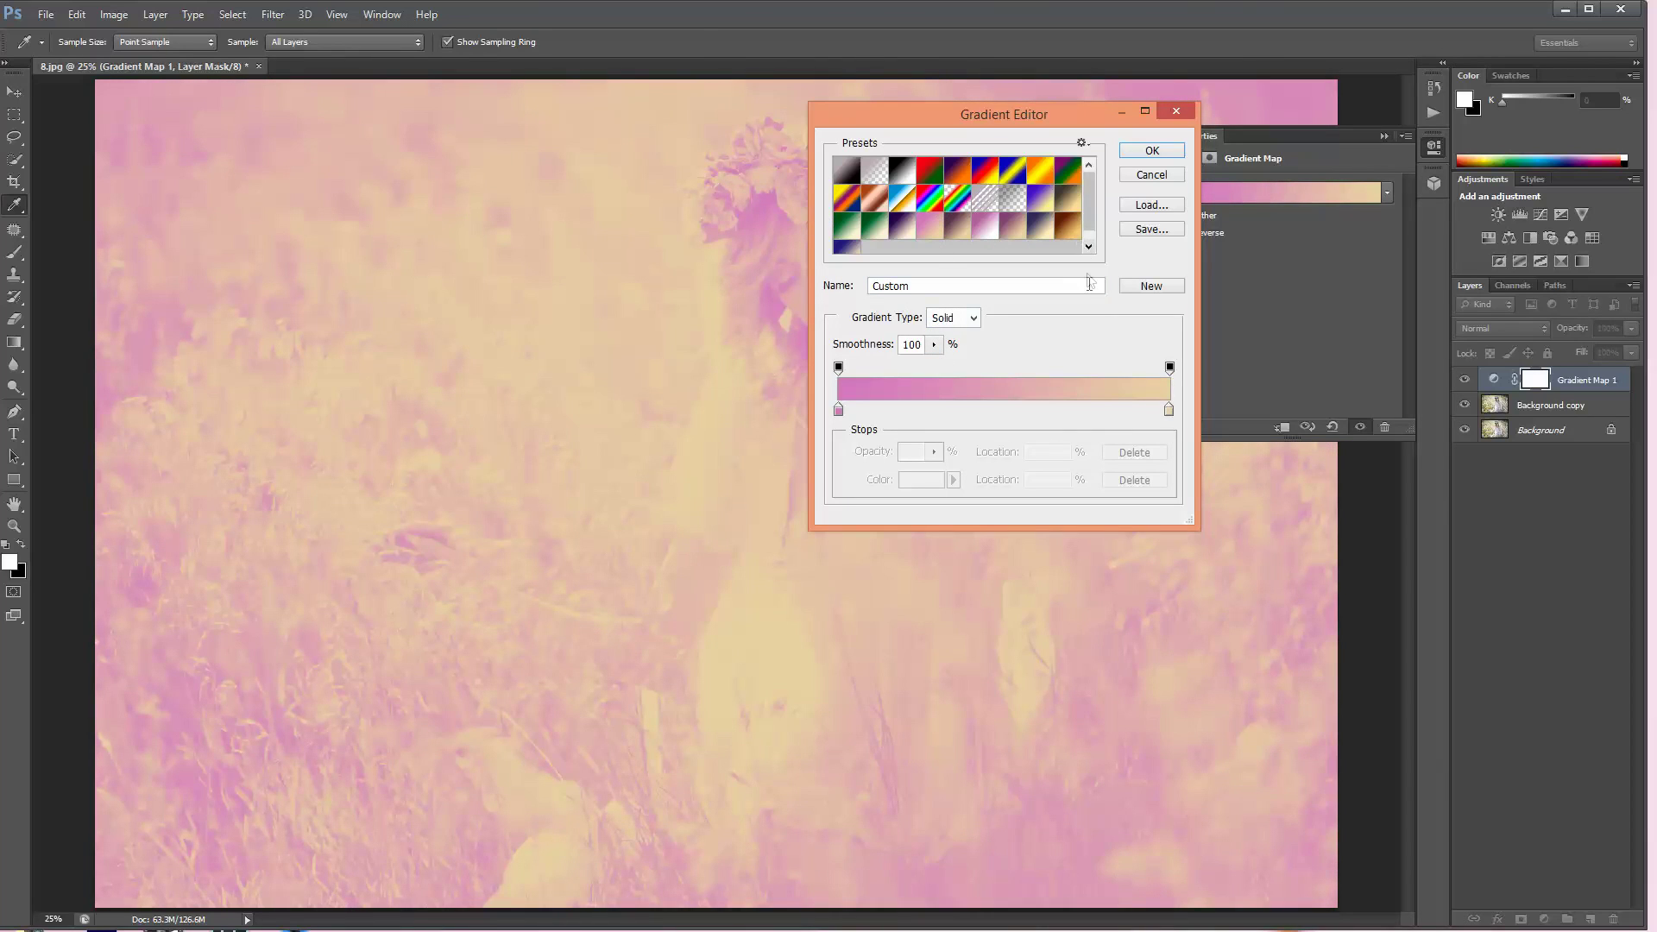
# Start from the Red, Green preset and set the gradient's starting colour stop to pink f474ce
pyautogui.click(928, 176)
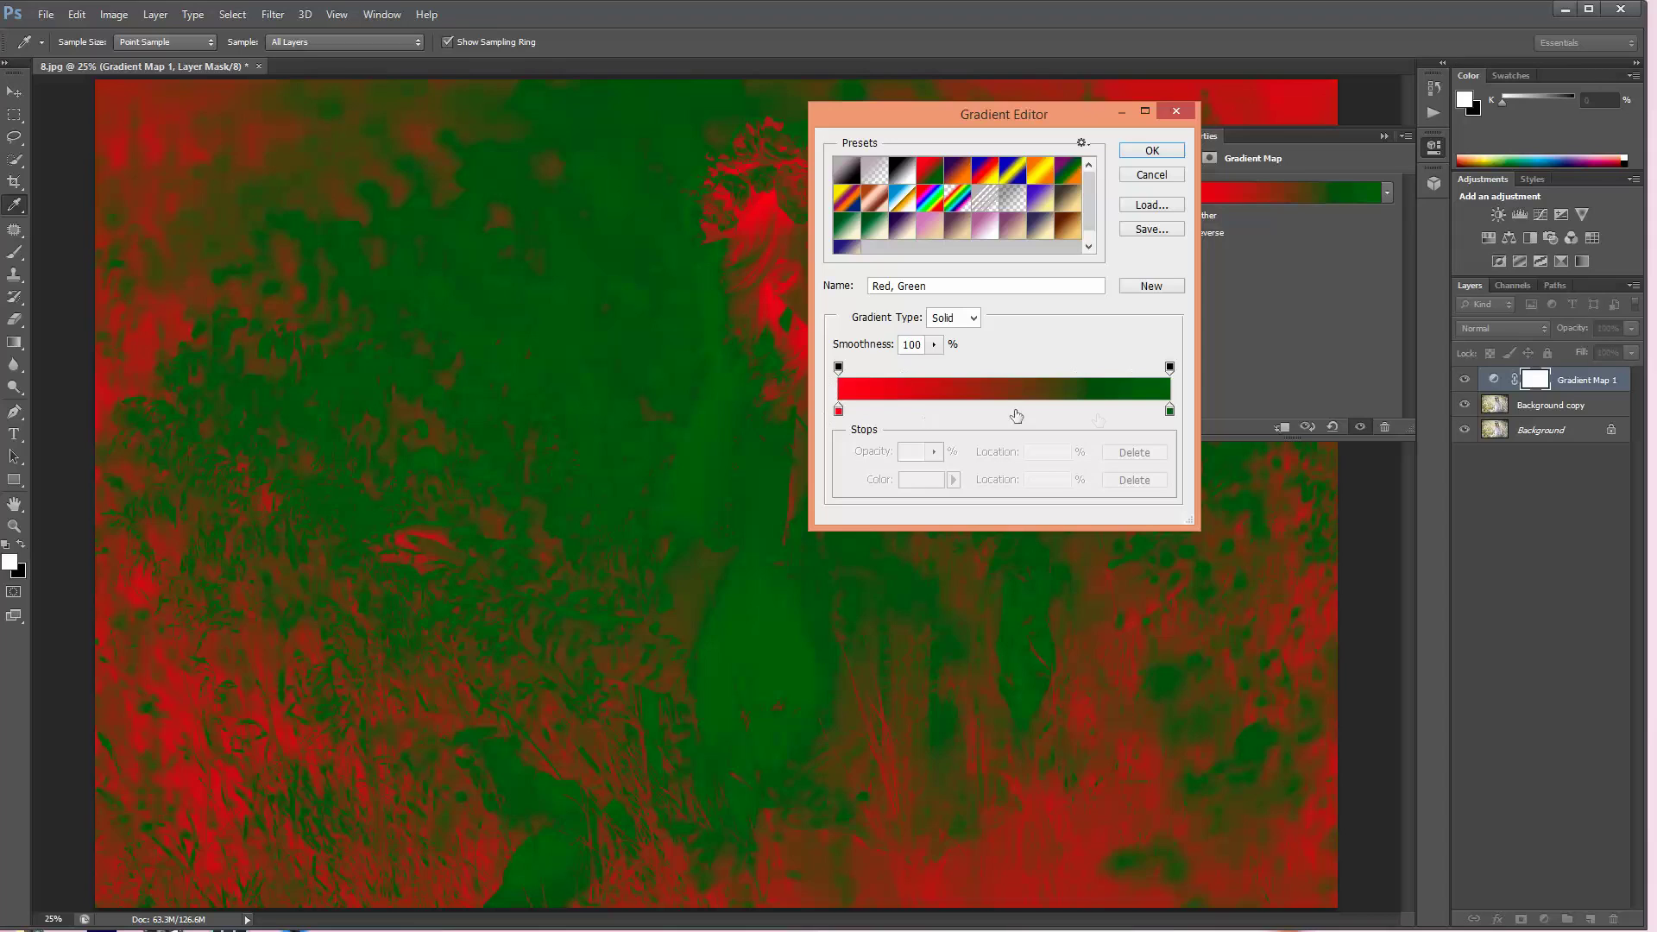
pyautogui.click(838, 411)
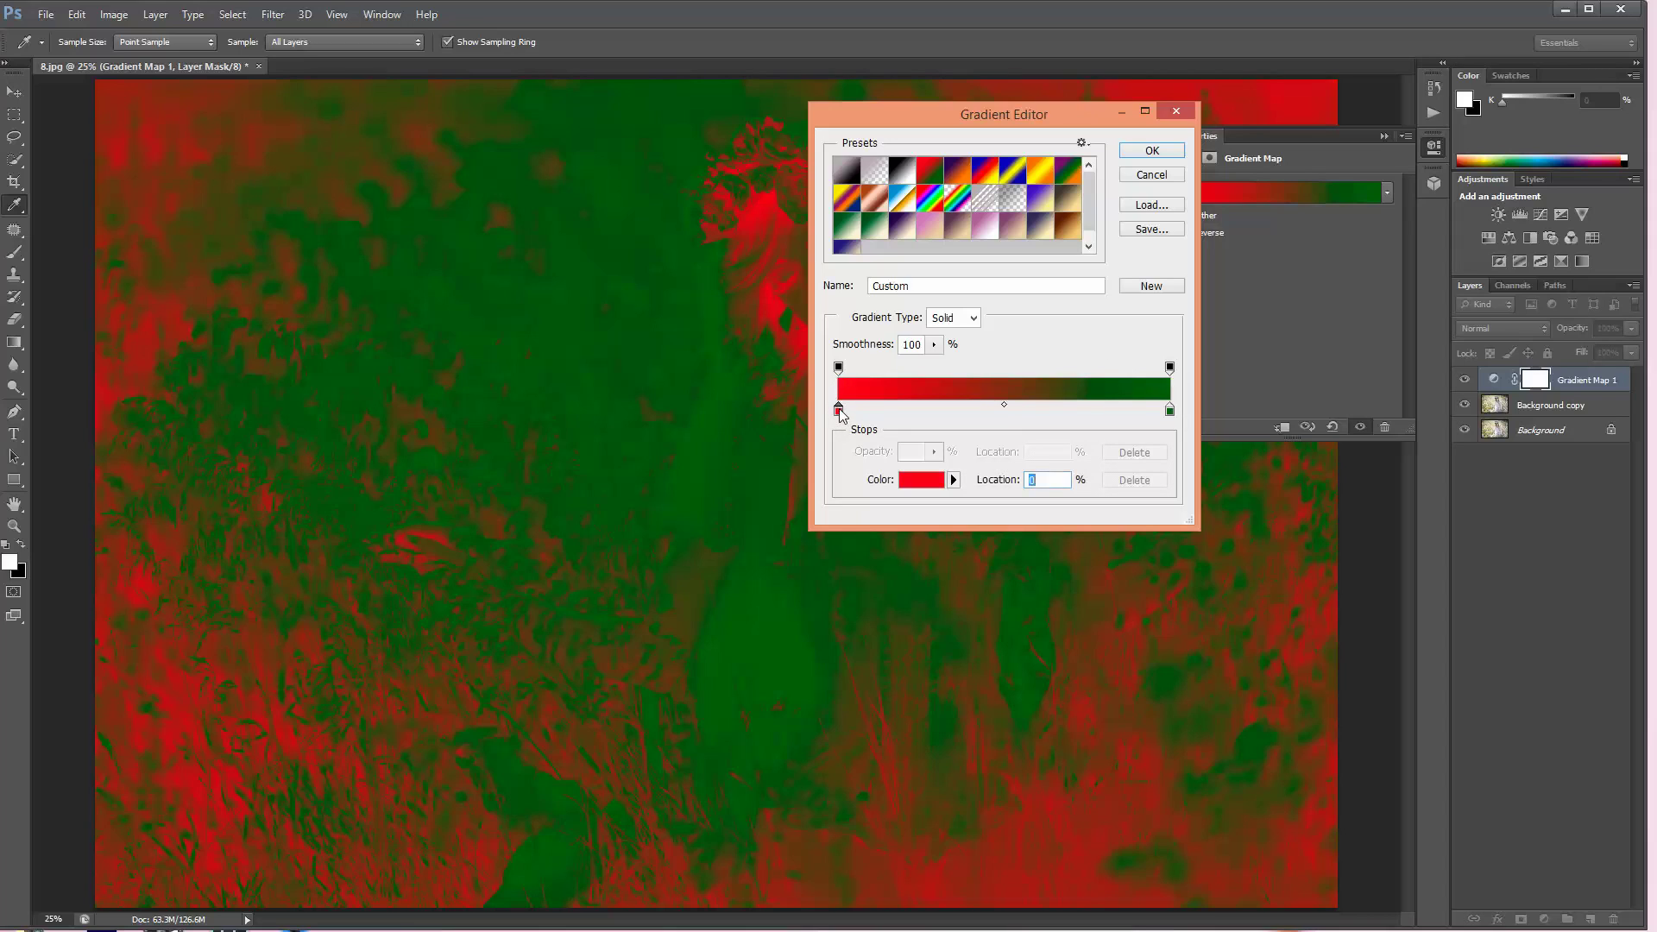
pyautogui.doubleClick(838, 413)
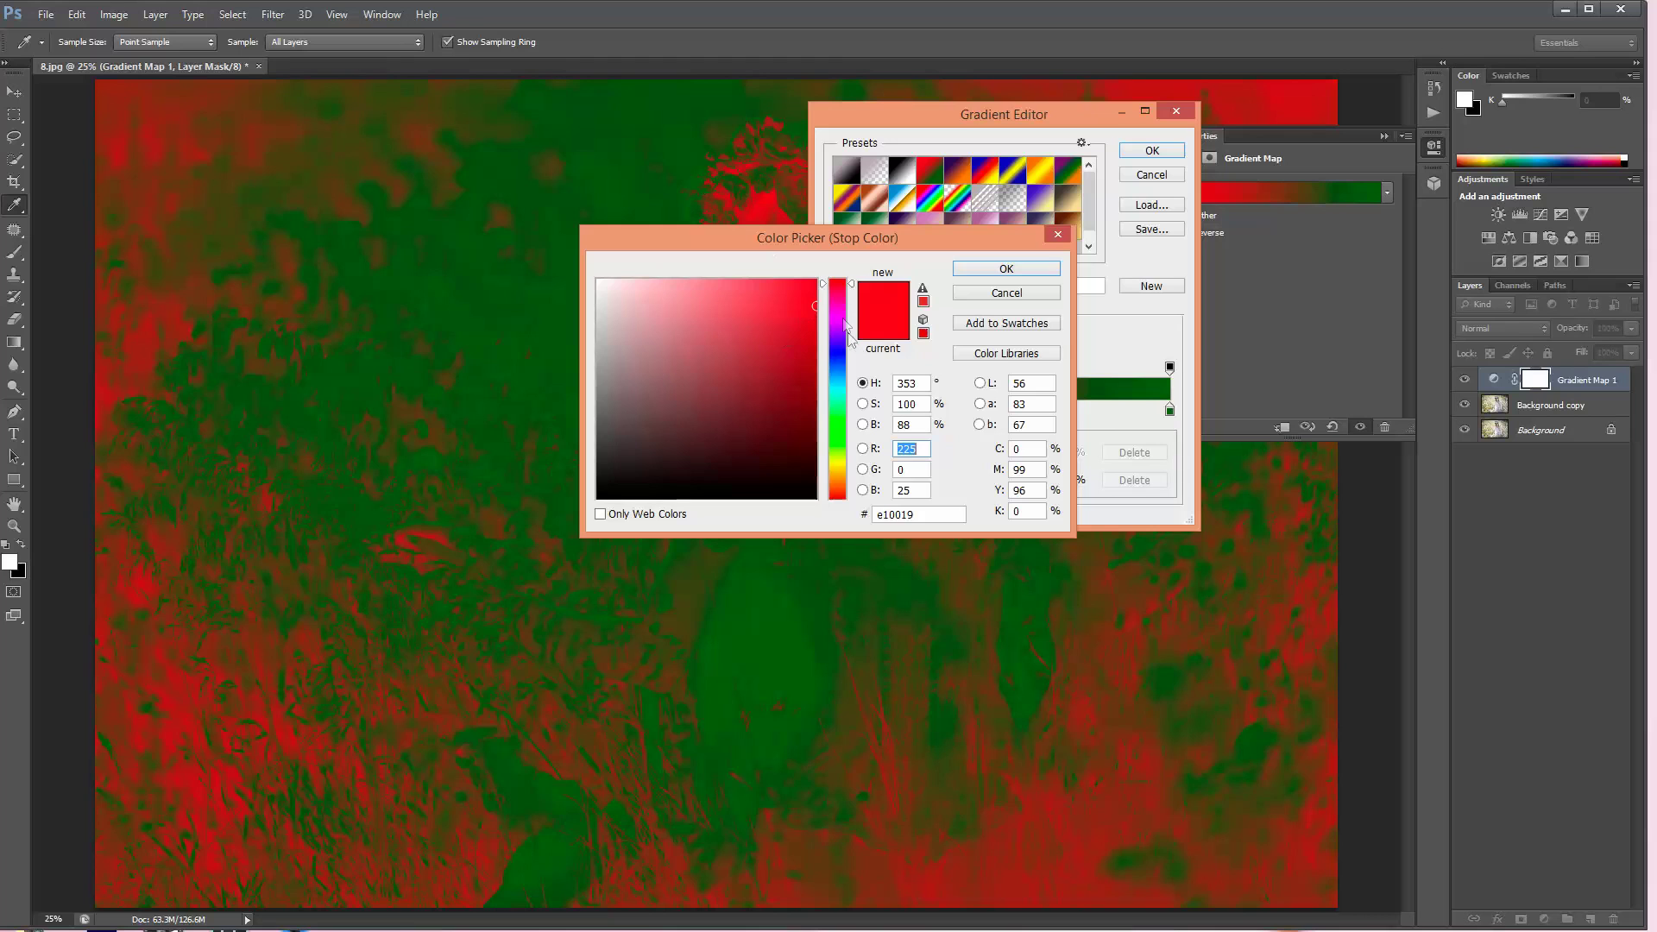
pyautogui.moveTo(845, 323)
pyautogui.mouseDown()
pyautogui.moveTo(836, 305)
pyautogui.moveTo(770, 322)
pyautogui.moveTo(721, 304)
pyautogui.mouseUp()
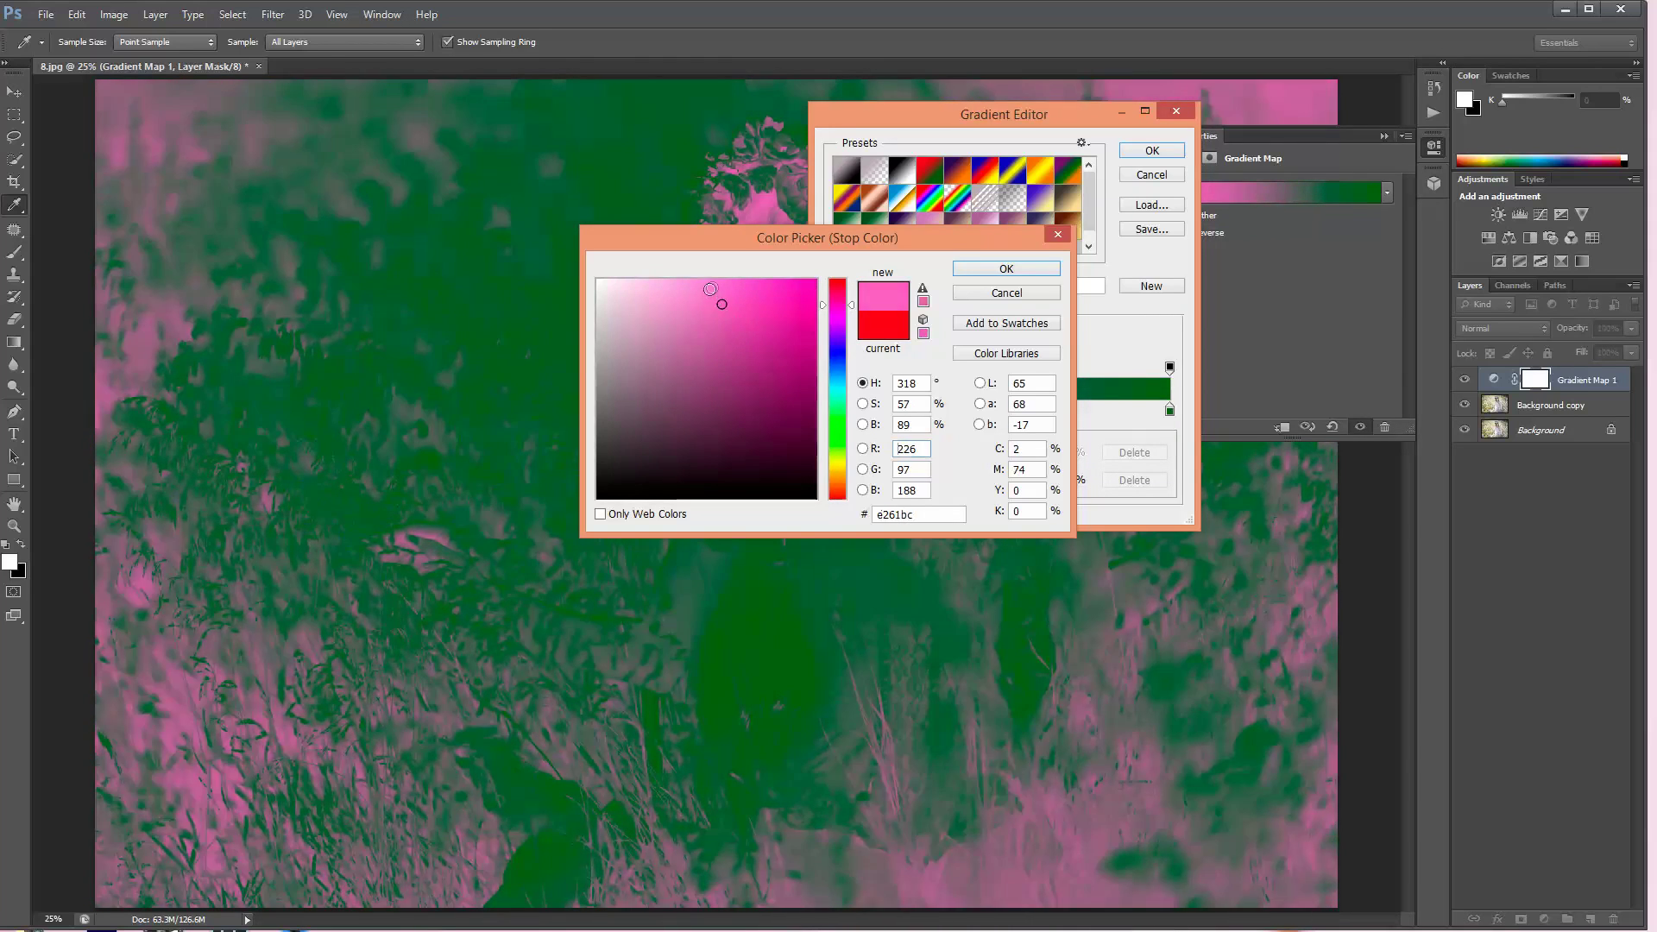
pyautogui.click(712, 292)
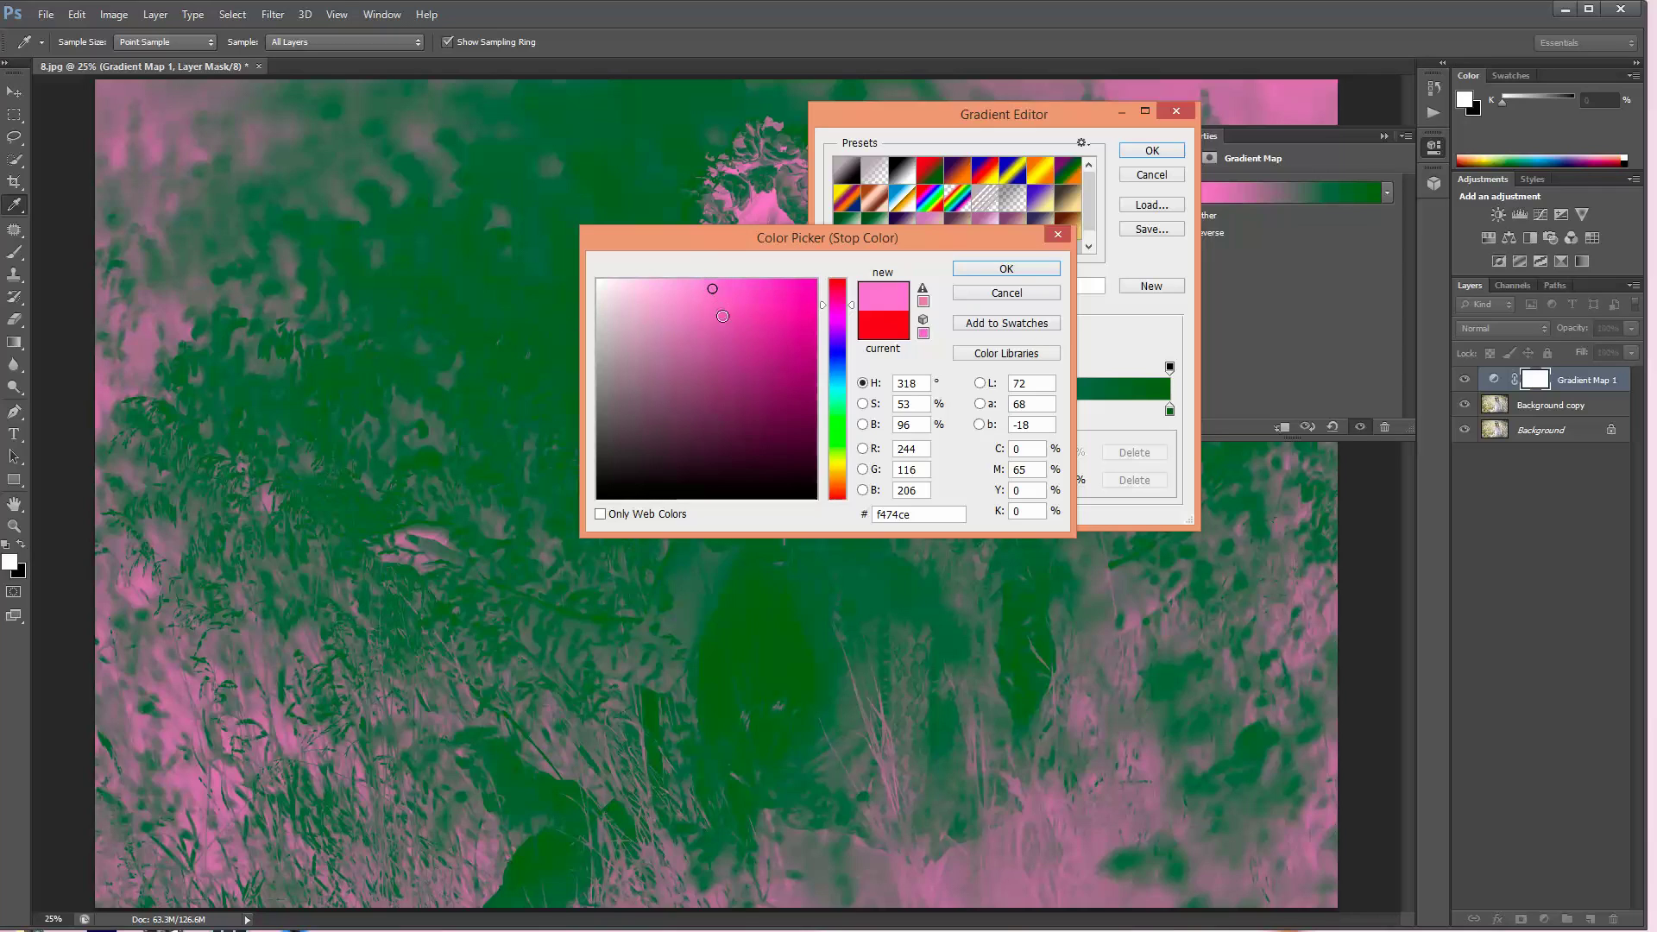
pyautogui.click(1006, 270)
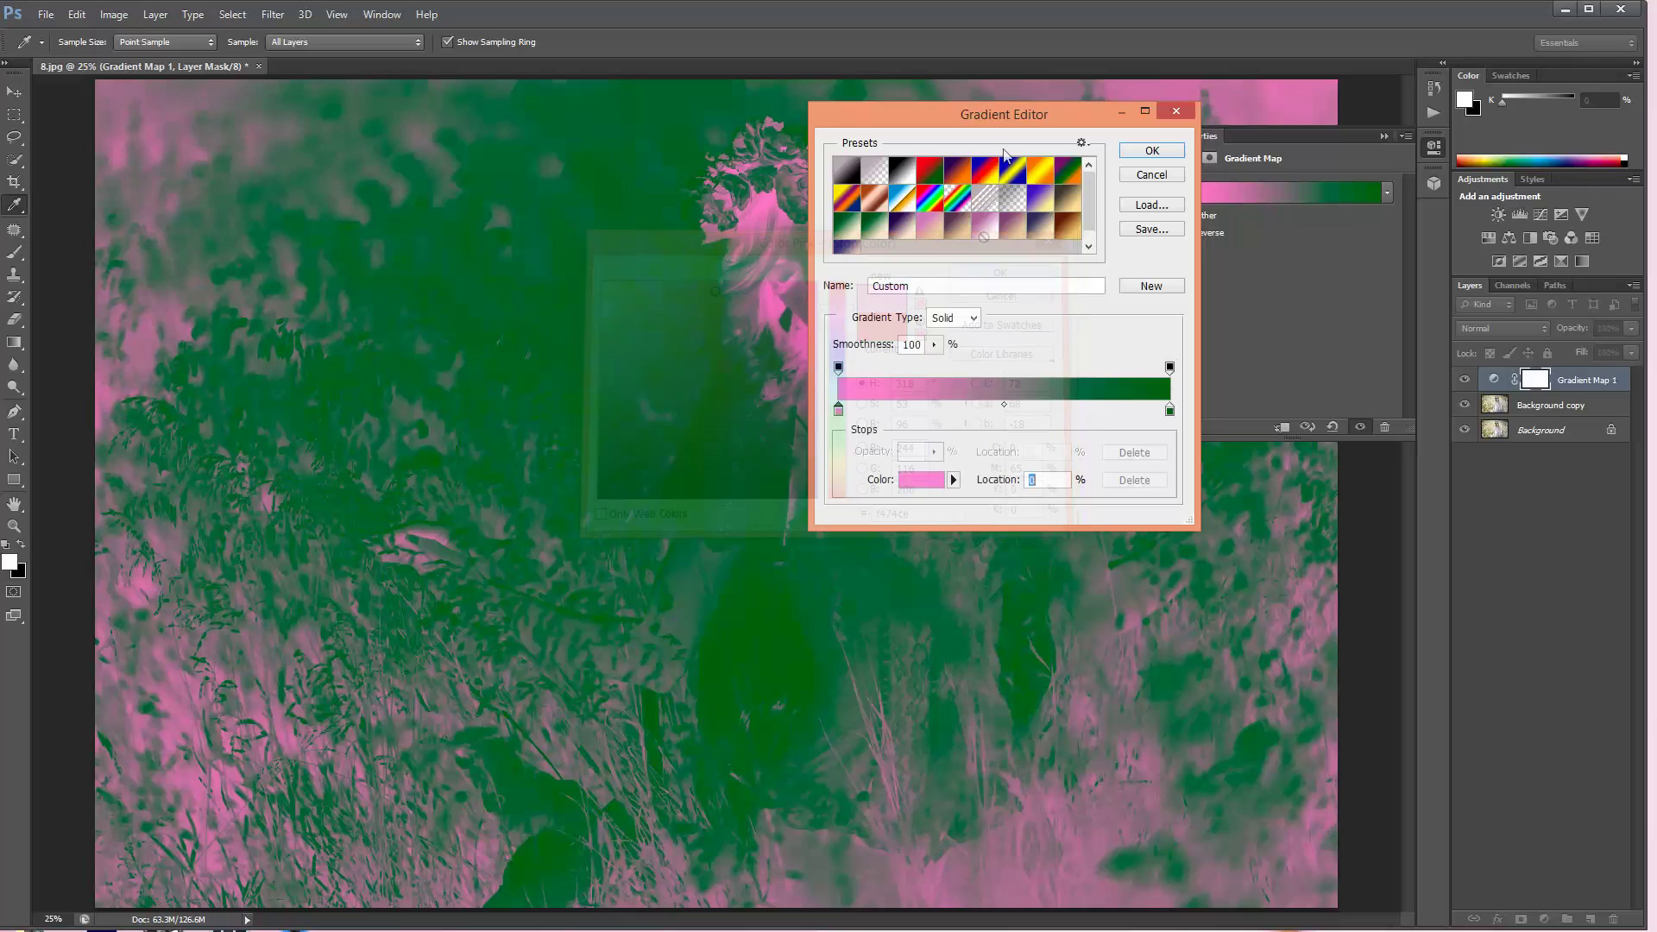
# Set the gradient's ending colour stop to light yellow f2de7f
pyautogui.click(1171, 411)
pyautogui.doubleClick(1170, 412)
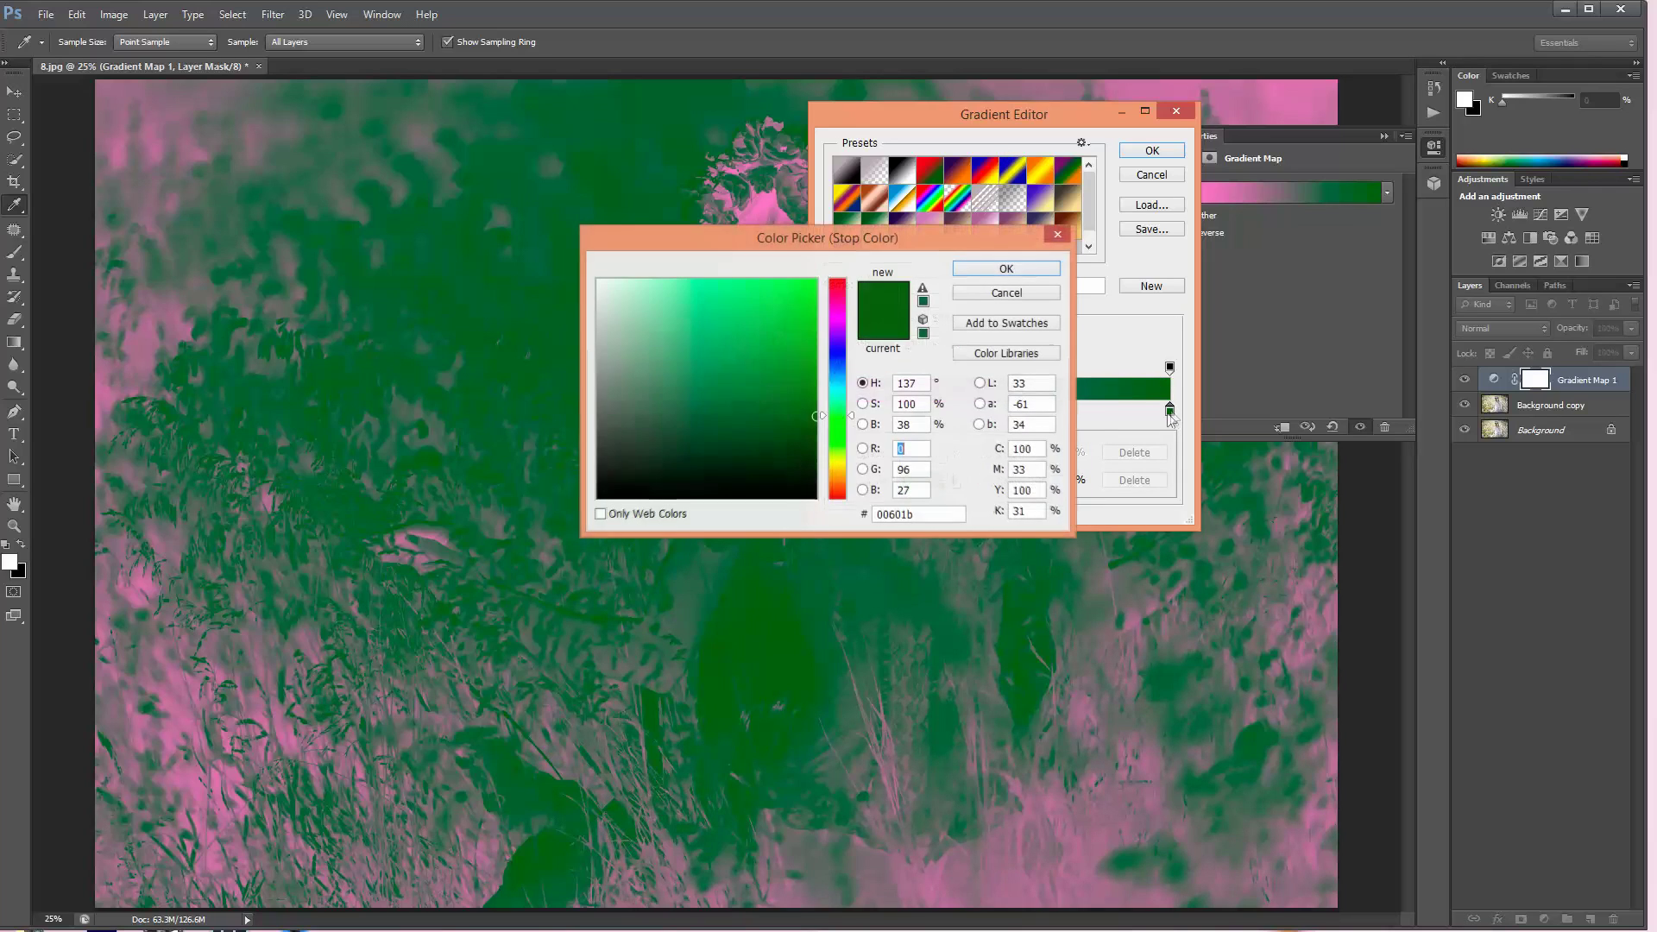
pyautogui.moveTo(843, 453); pyautogui.dragTo(833, 469)
pyautogui.moveTo(726, 308); pyautogui.dragTo(741, 309)
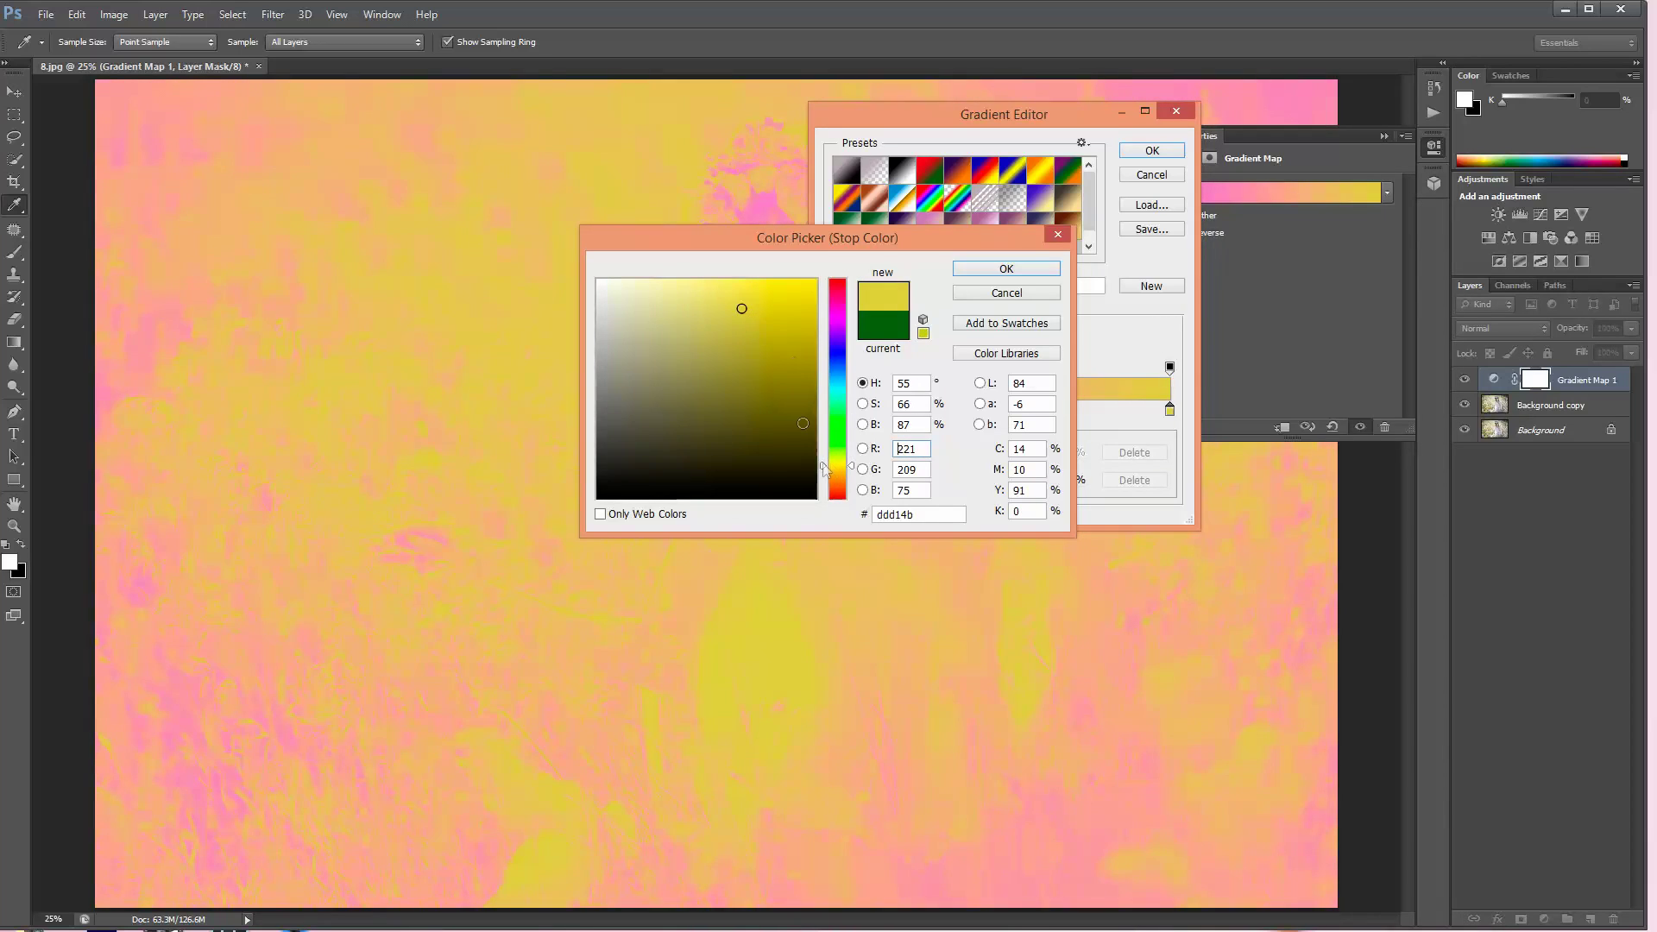
pyautogui.moveTo(692, 331)
pyautogui.mouseDown()
pyautogui.moveTo(679, 352)
pyautogui.moveTo(678, 325)
pyautogui.mouseUp()
pyautogui.click(704, 313)
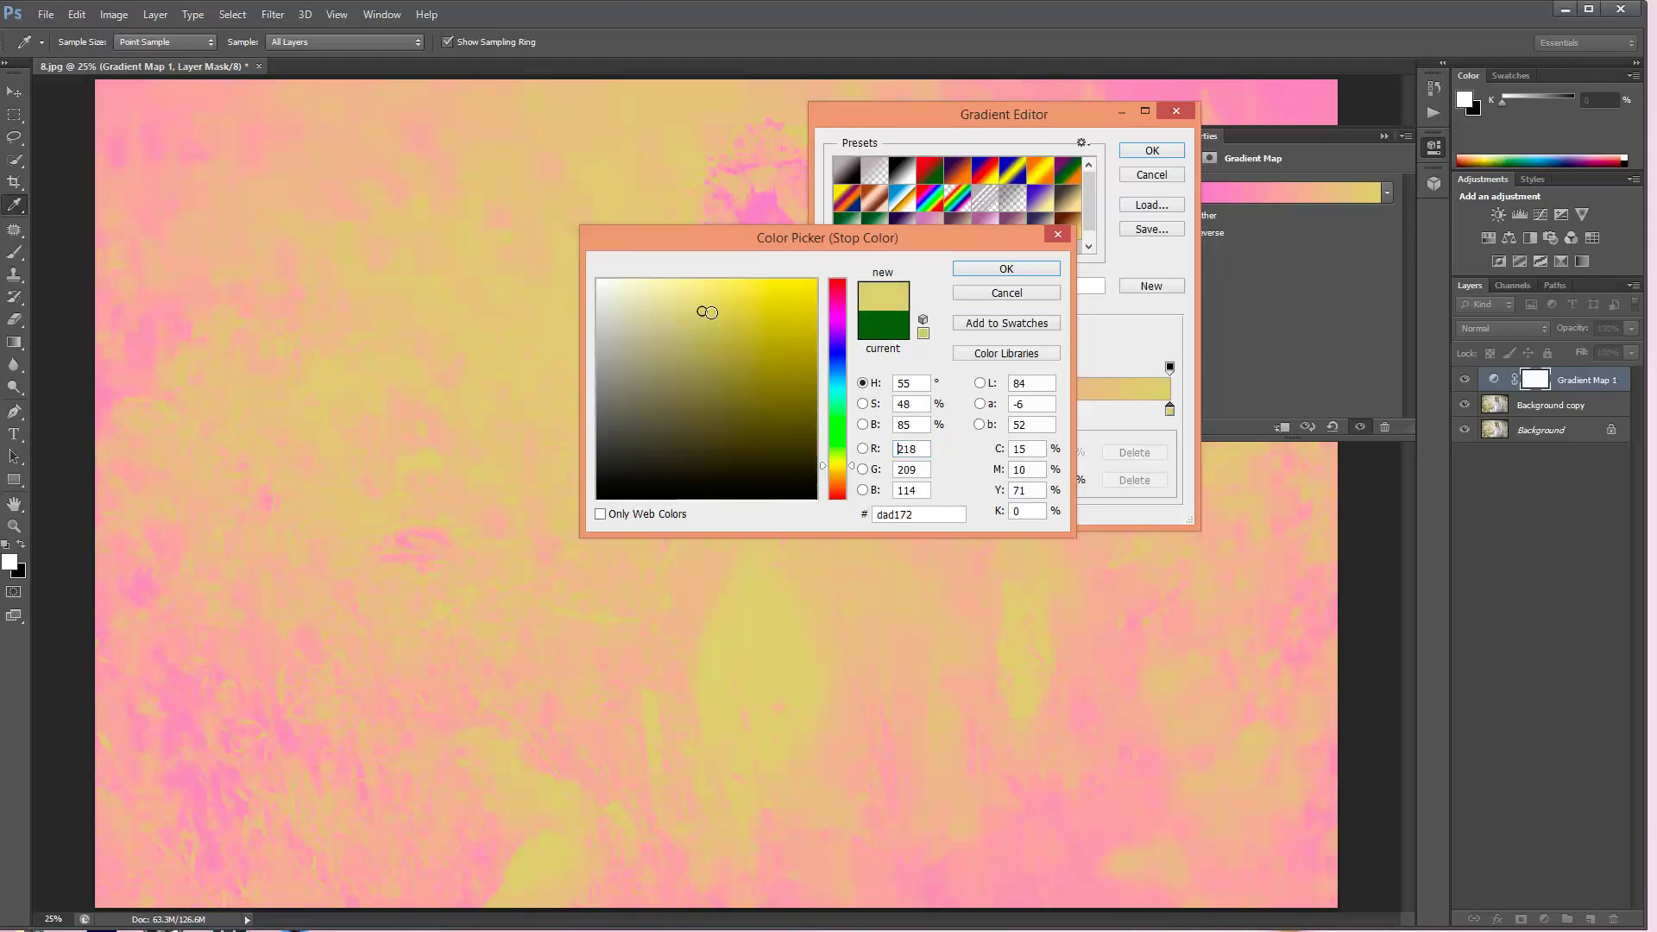
pyautogui.click(709, 297)
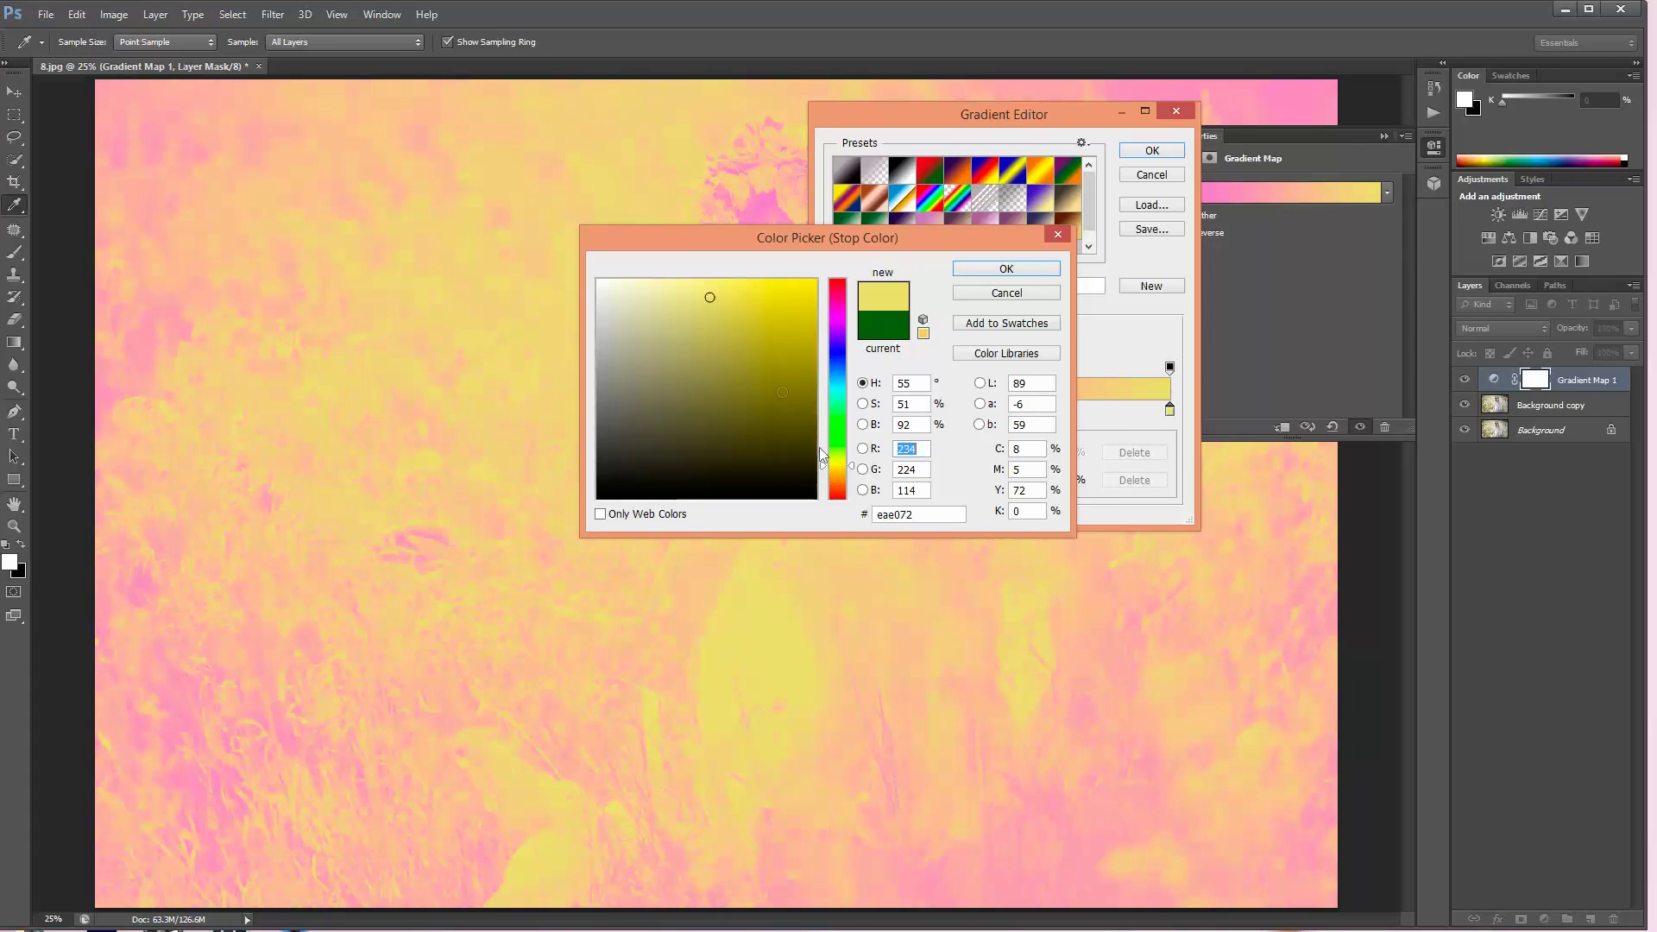
pyautogui.click(719, 294)
pyautogui.click(724, 316)
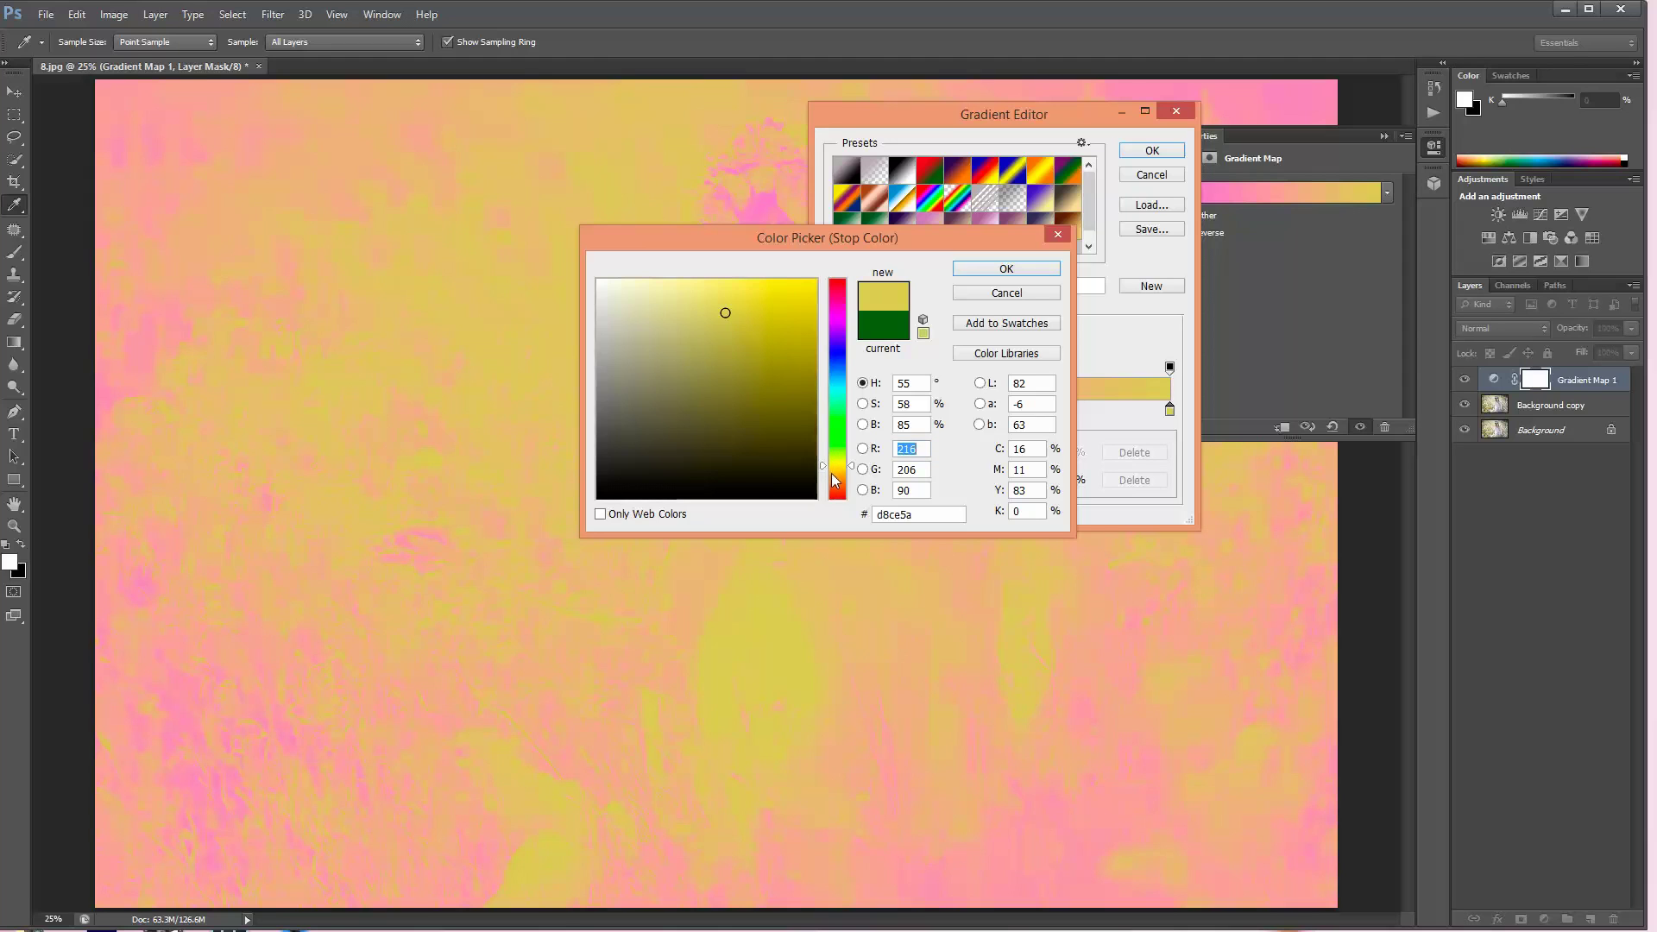
pyautogui.click(831, 464)
pyautogui.click(828, 468)
pyautogui.click(702, 314)
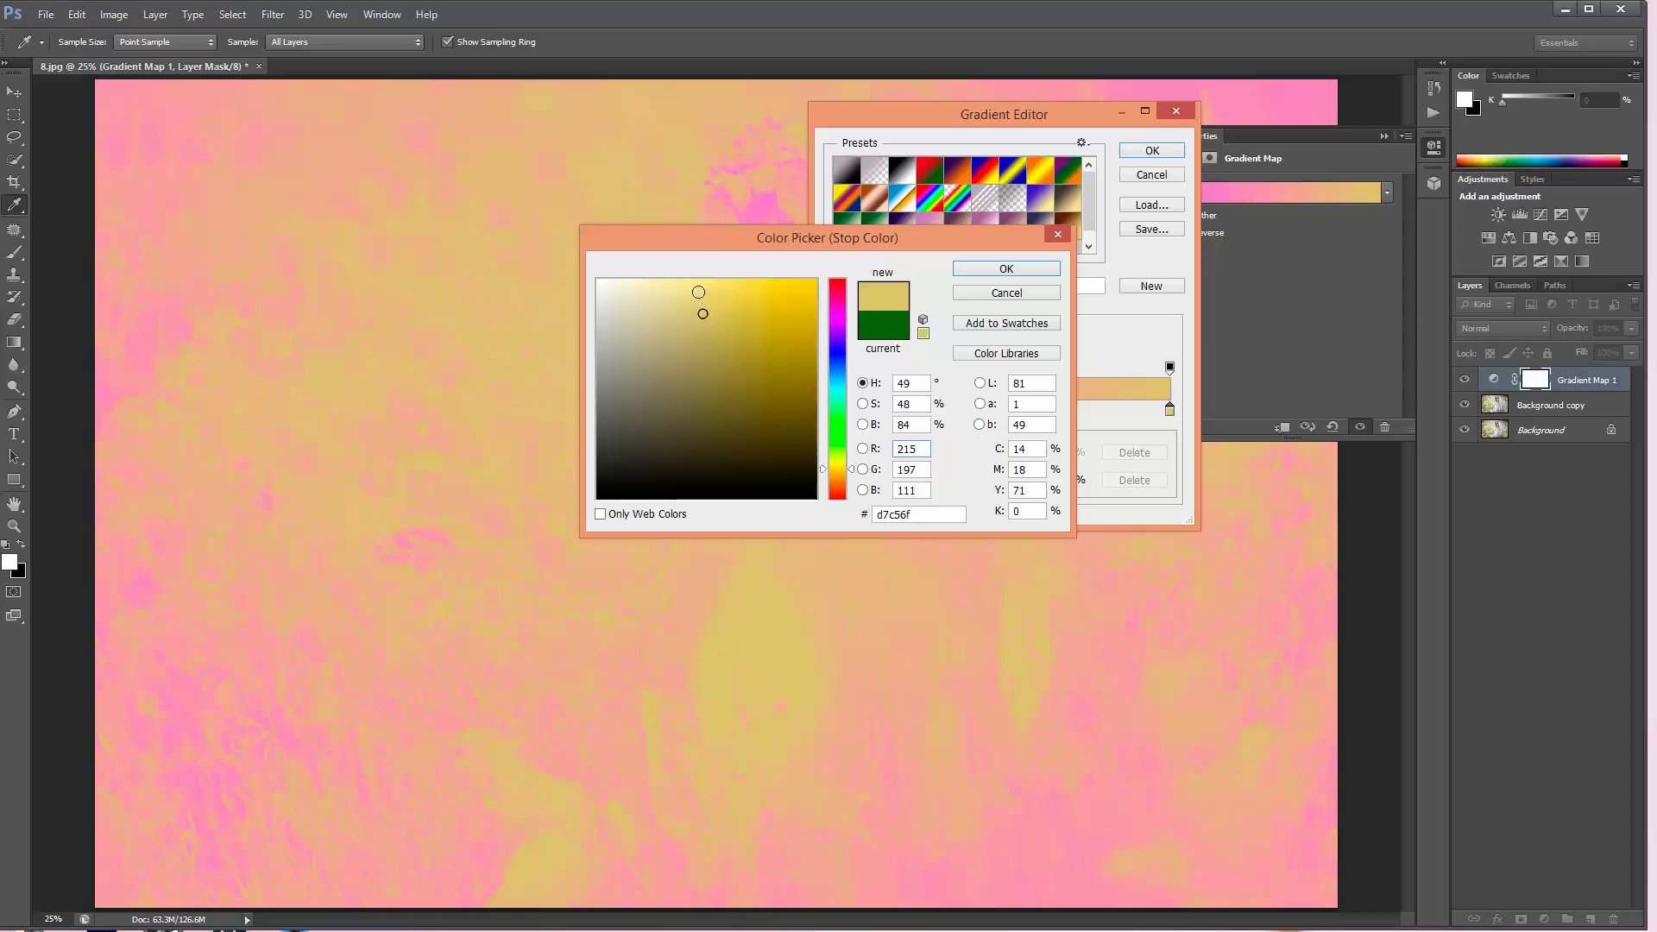
pyautogui.click(700, 291)
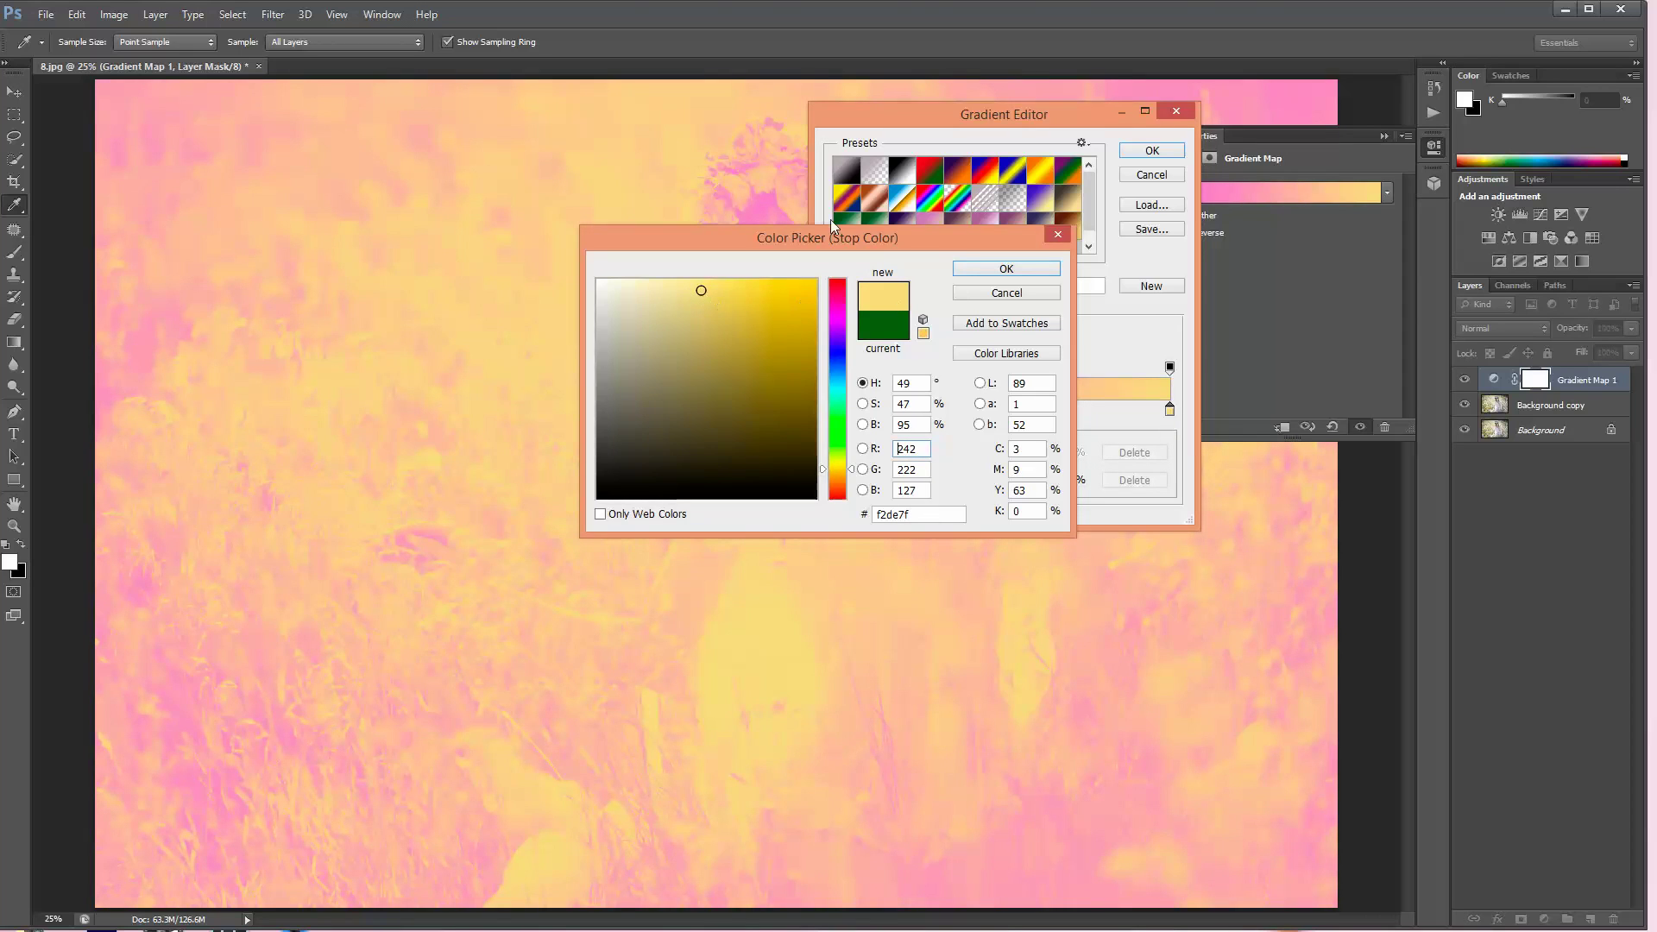
pyautogui.click(968, 269)
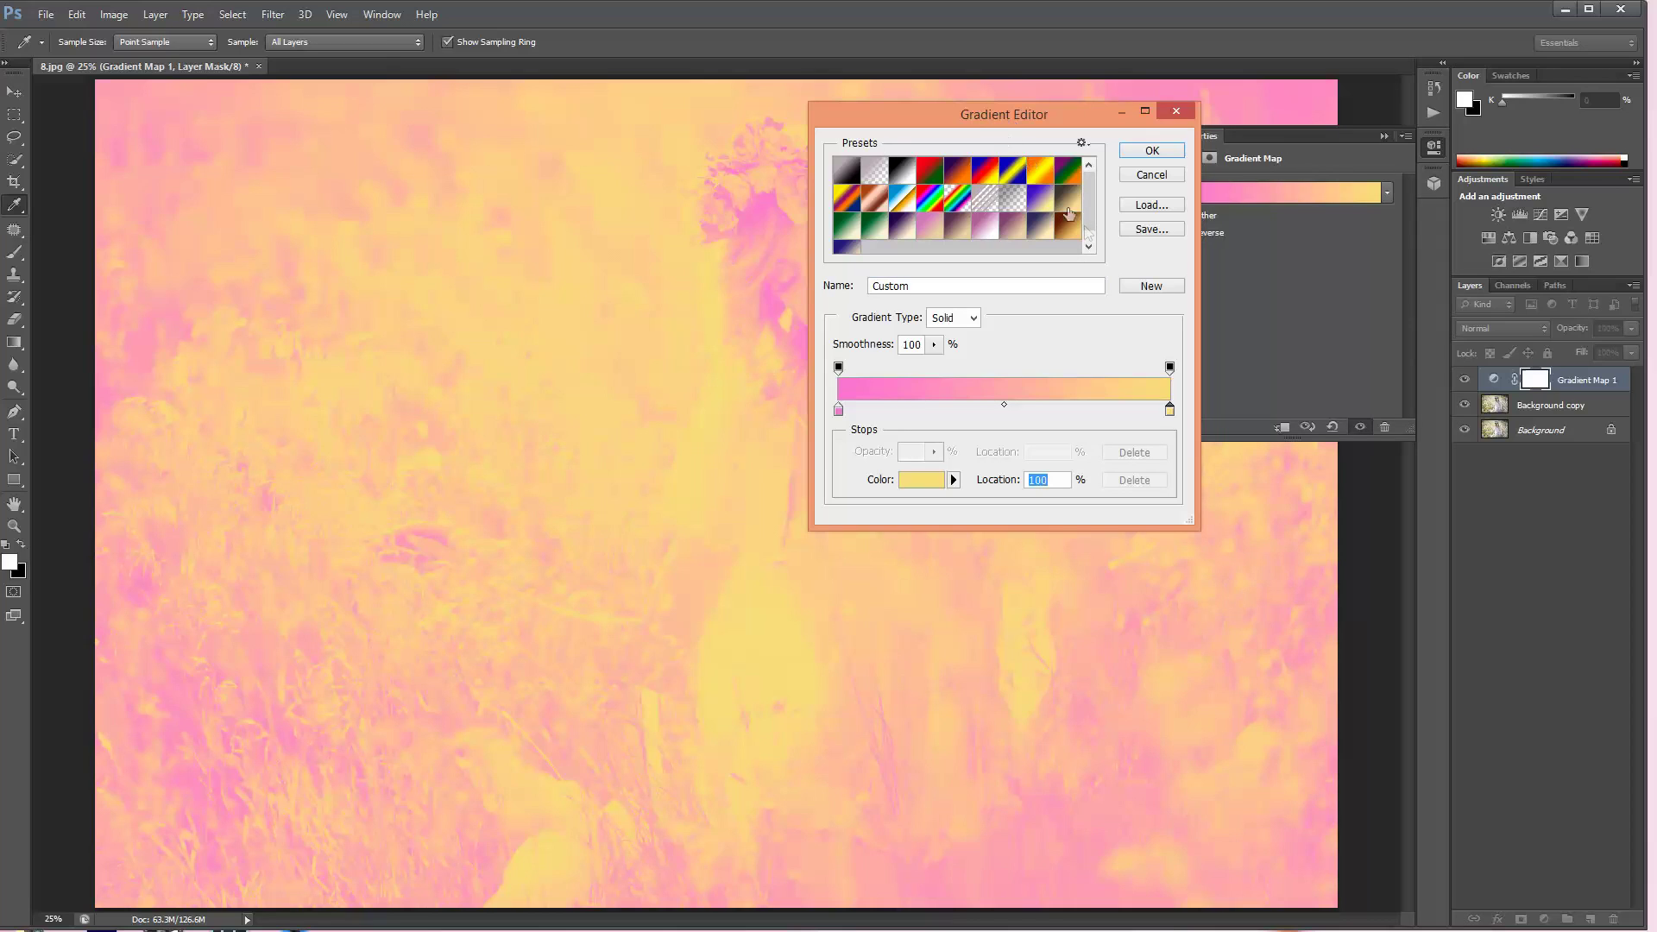
# Save the pink-to-yellow gradient as a new preset, and apply the existing muted pink-to-beige preset to the gradient map
pyautogui.moveTo(1089, 199); pyautogui.dragTo(1089, 243)
pyautogui.click(1153, 289)
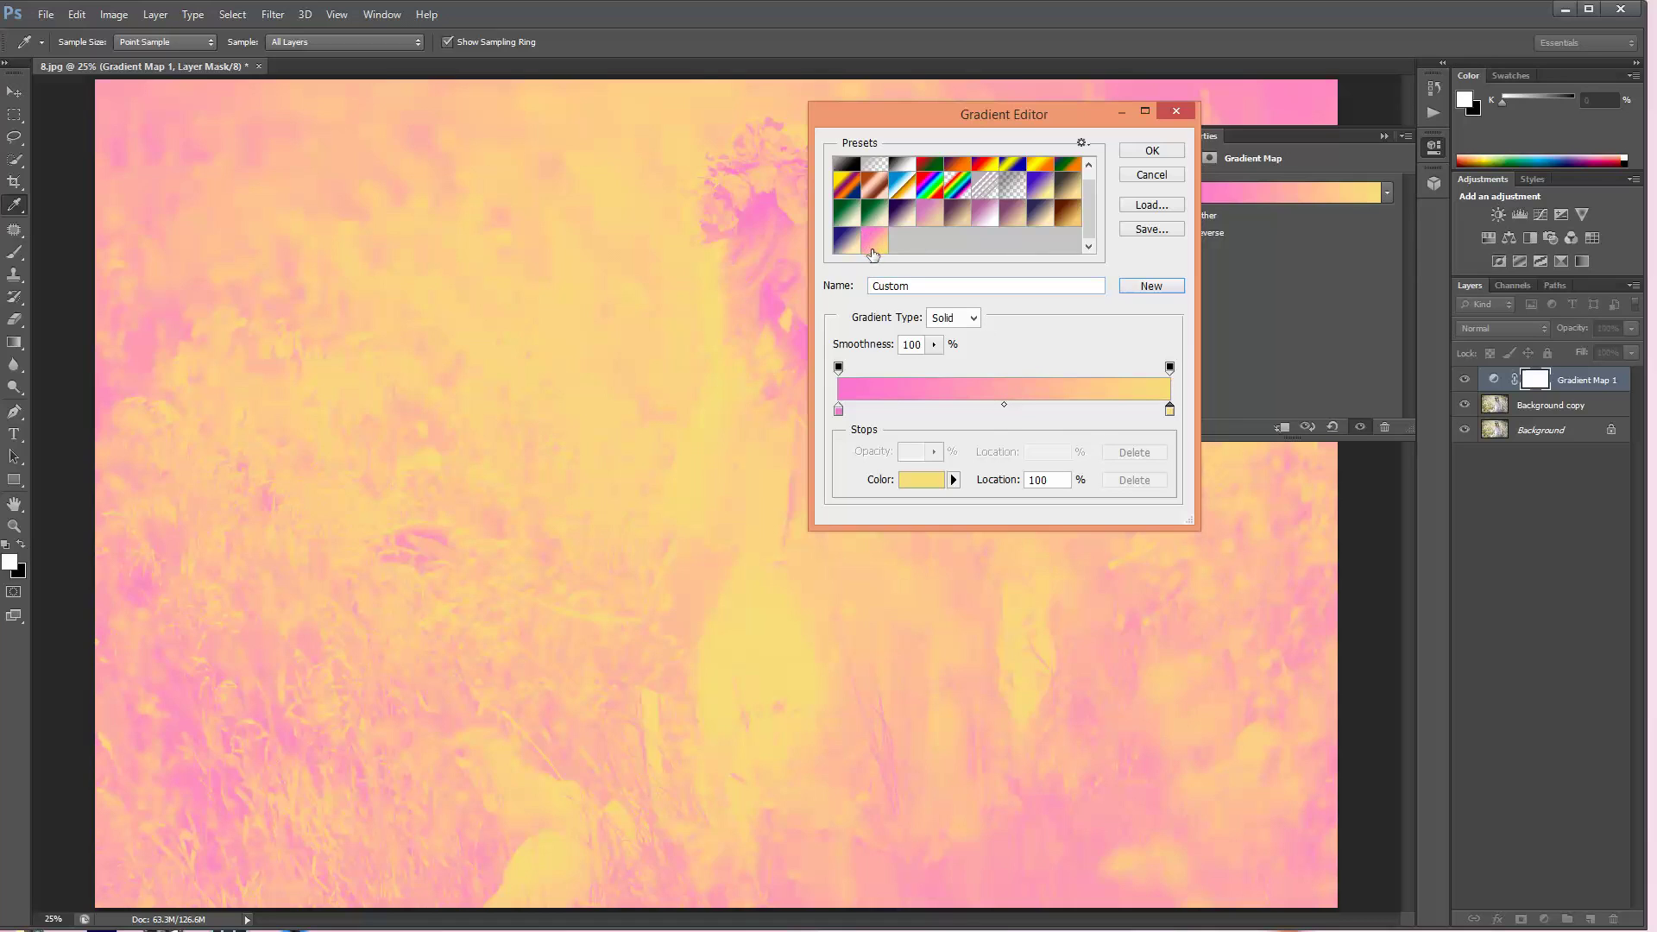
pyautogui.click(936, 217)
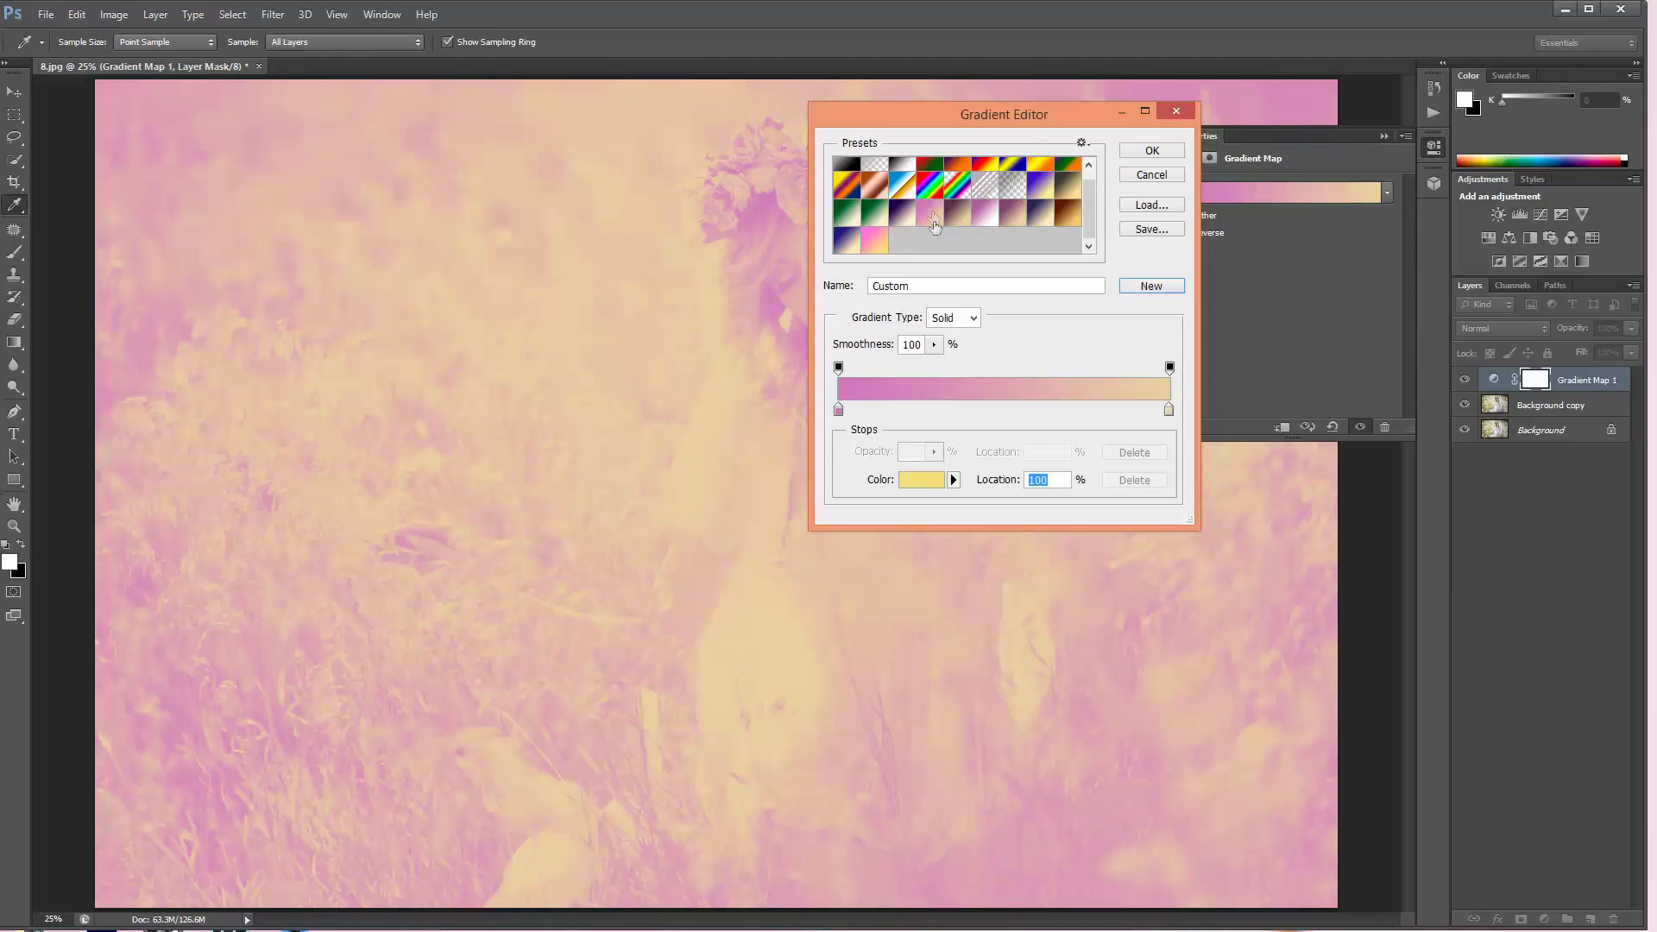
pyautogui.click(1151, 152)
pyautogui.click(1382, 135)
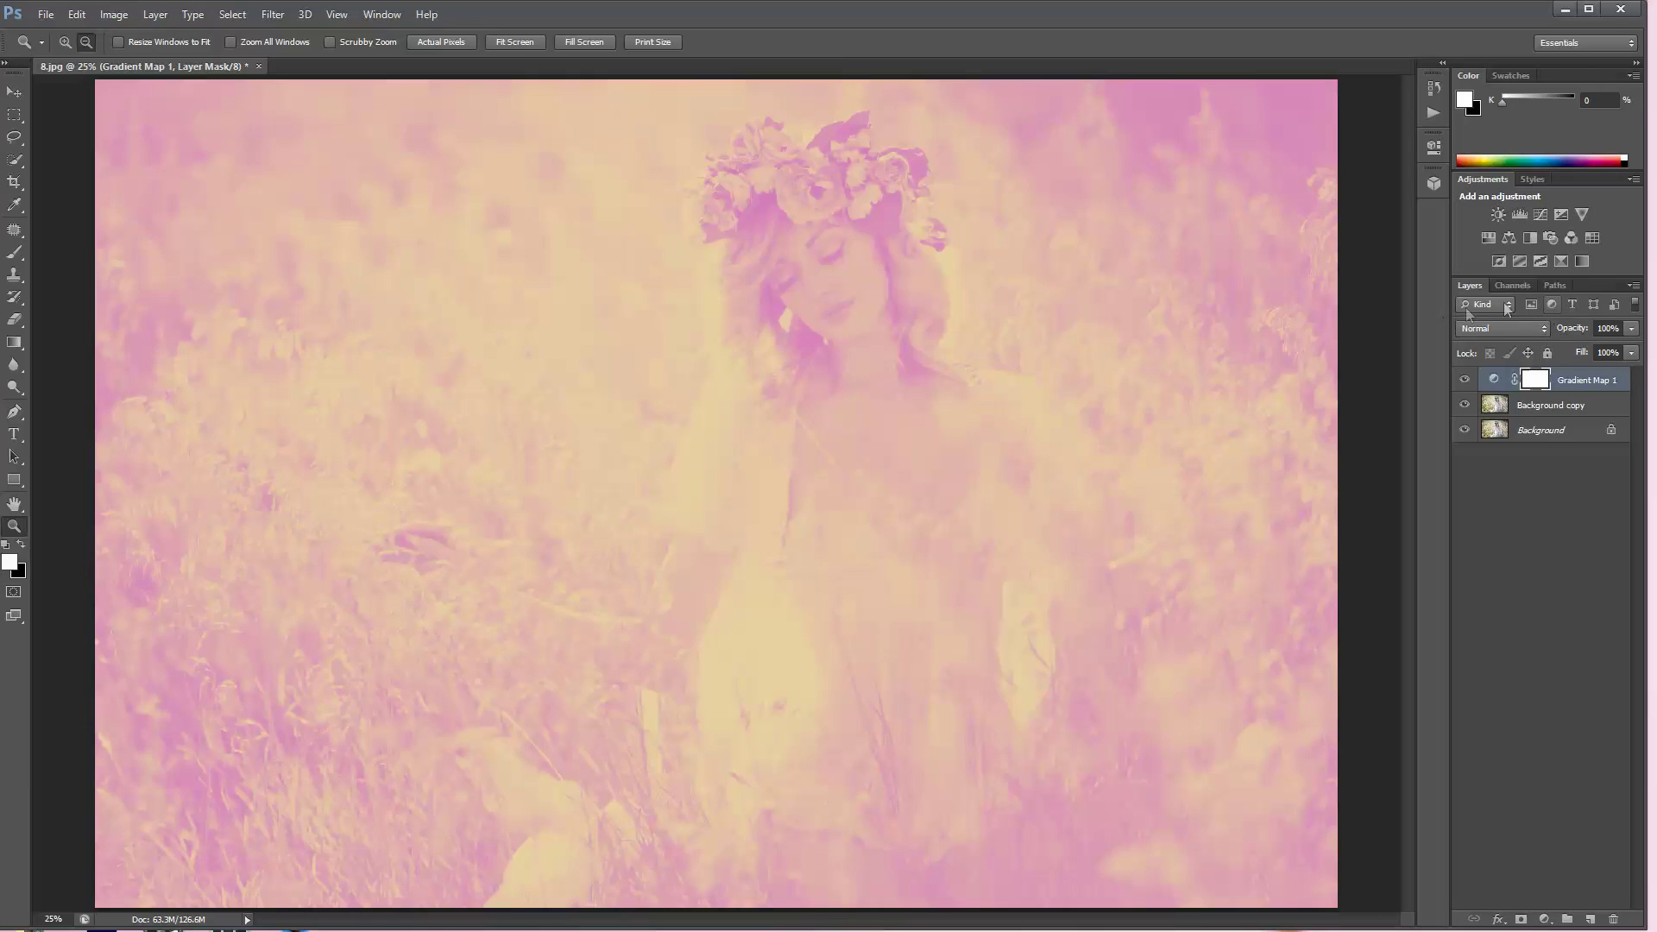
# Try the Dissolve, Darken, Multiply, Linear Burn and Screen blend modes on the gradient map layer
pyautogui.click(1486, 328)
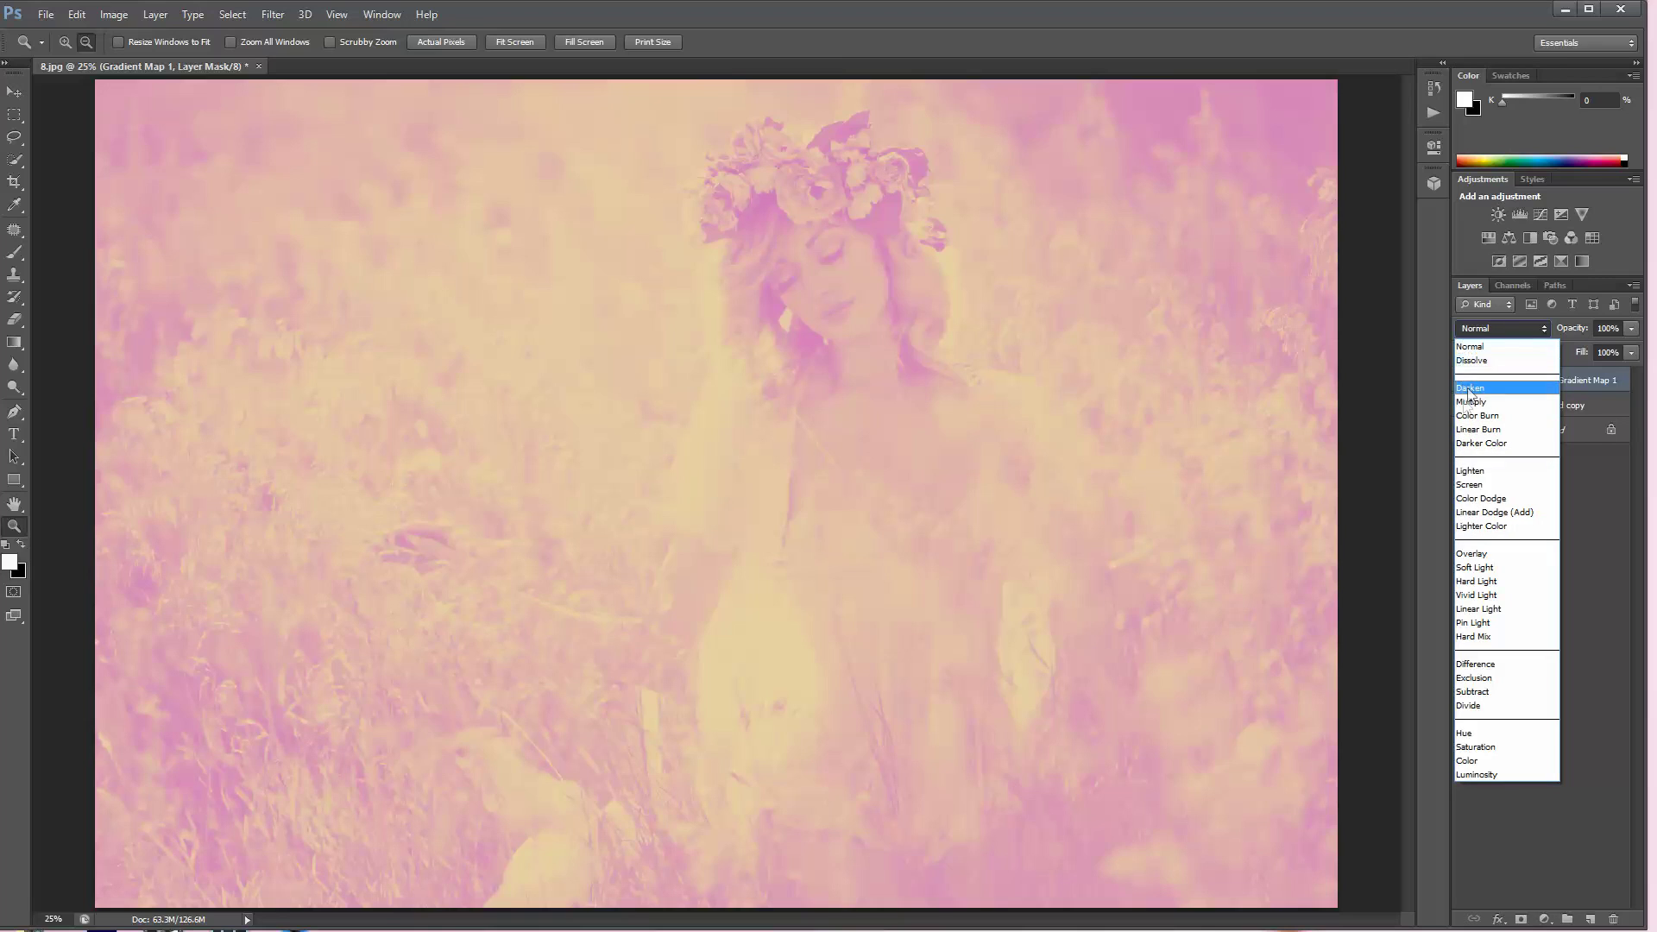
pyautogui.click(1477, 360)
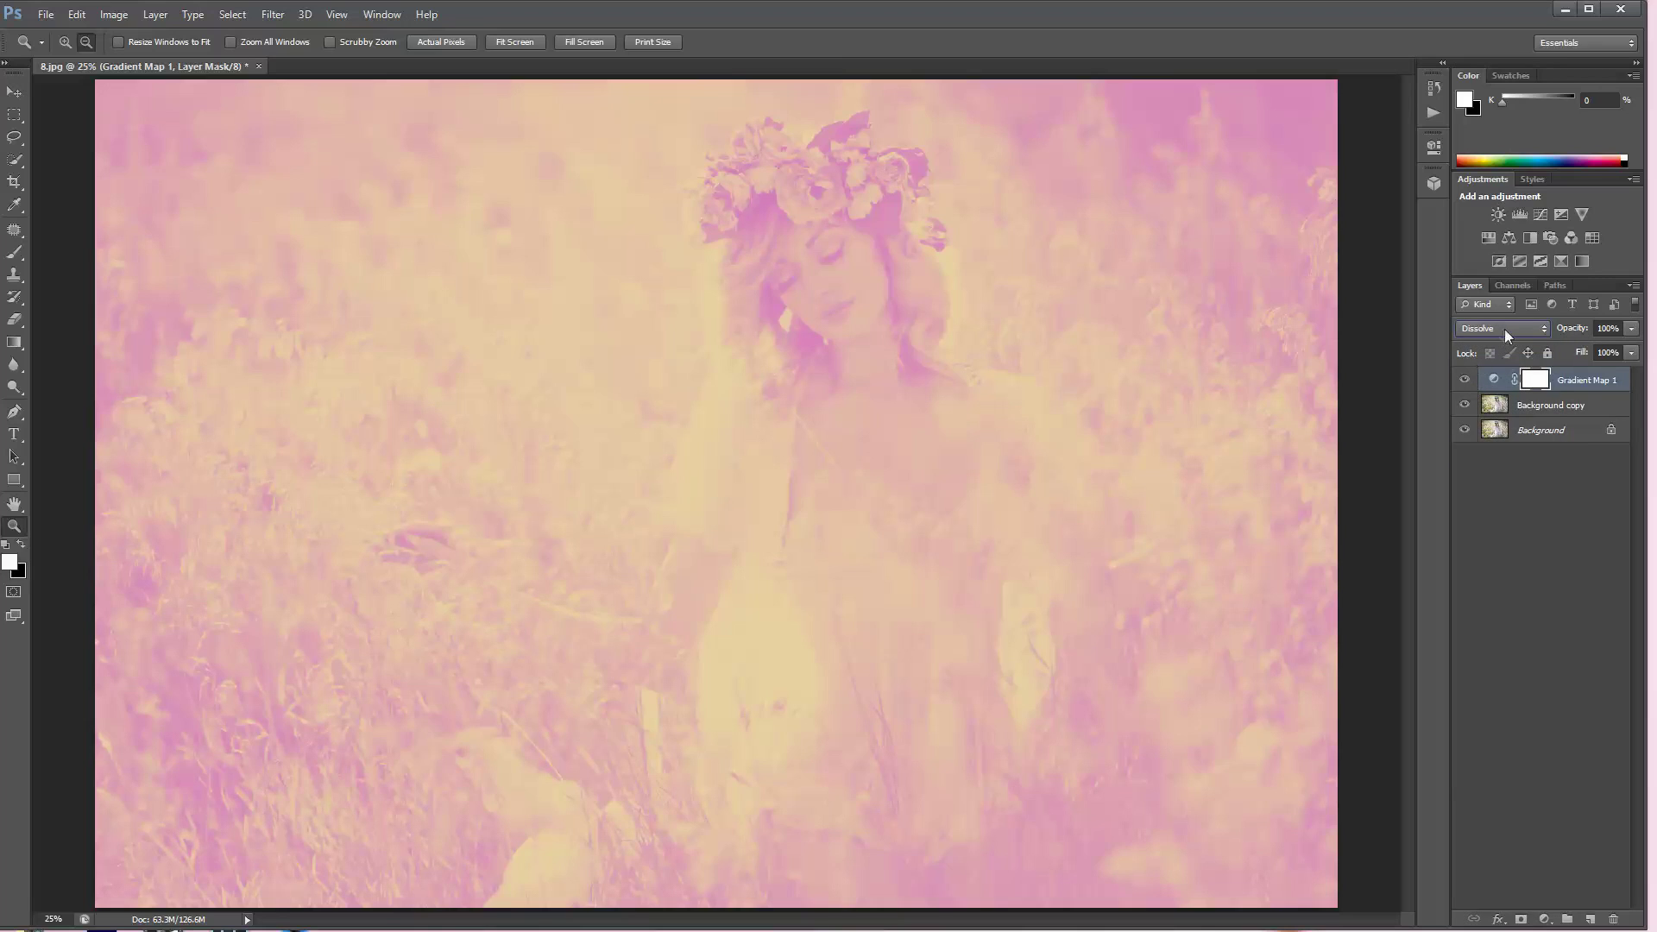
pyautogui.click(1531, 329)
pyautogui.click(1500, 371)
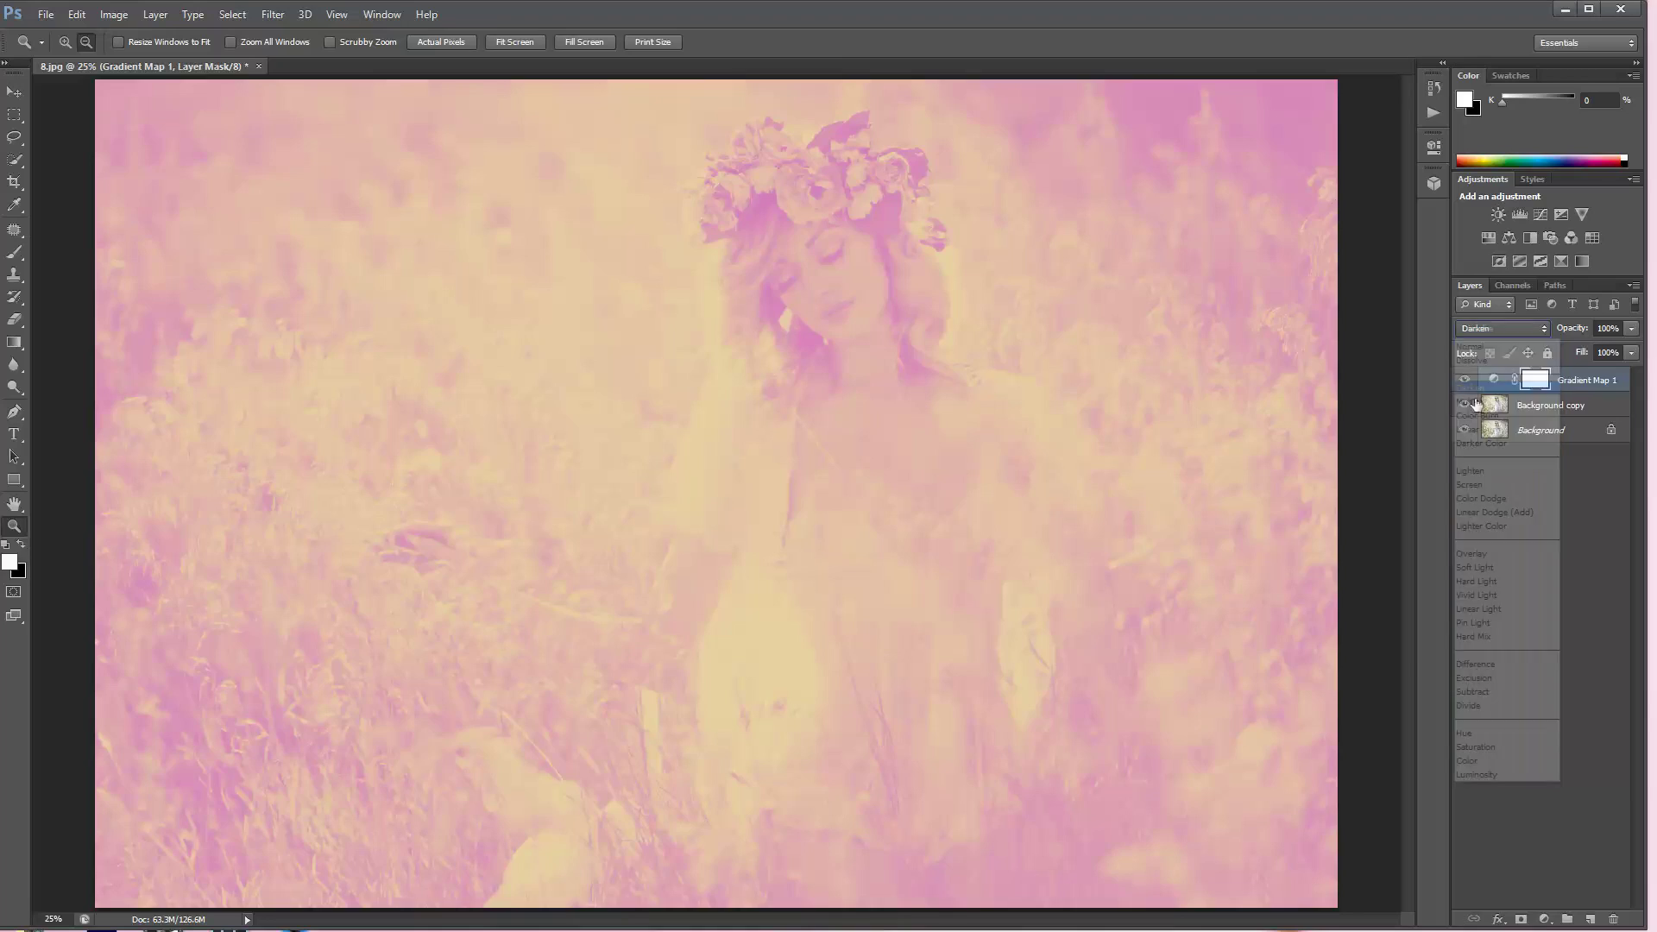
pyautogui.click(1527, 332)
pyautogui.click(1484, 385)
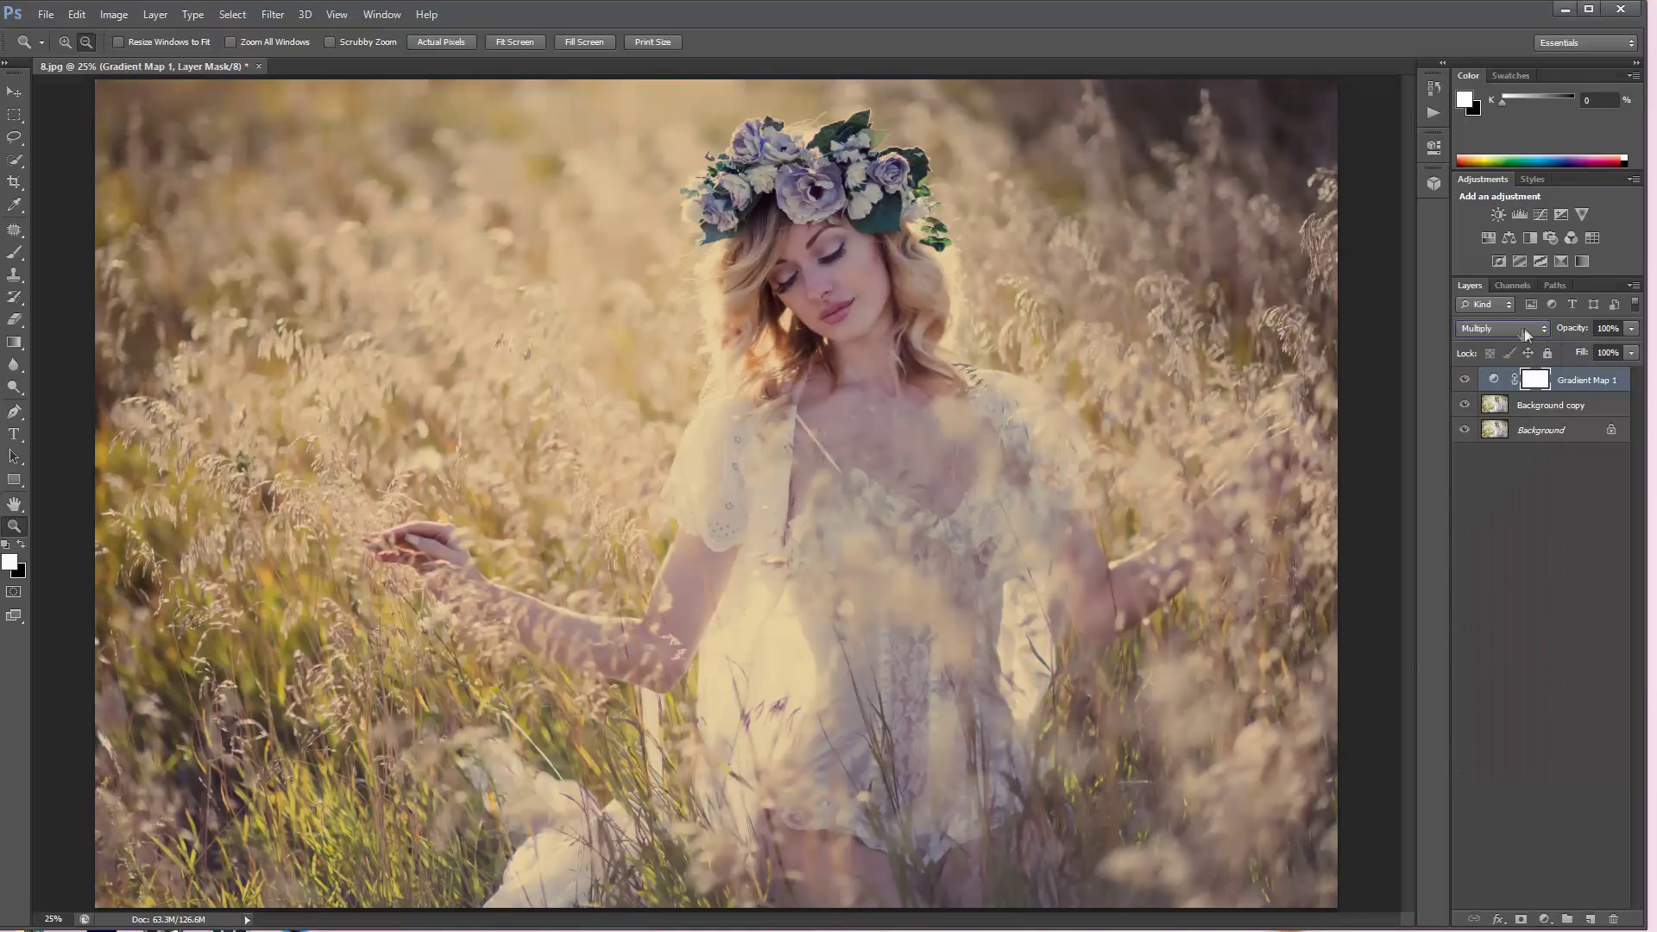
pyautogui.click(1526, 328)
pyautogui.click(1484, 429)
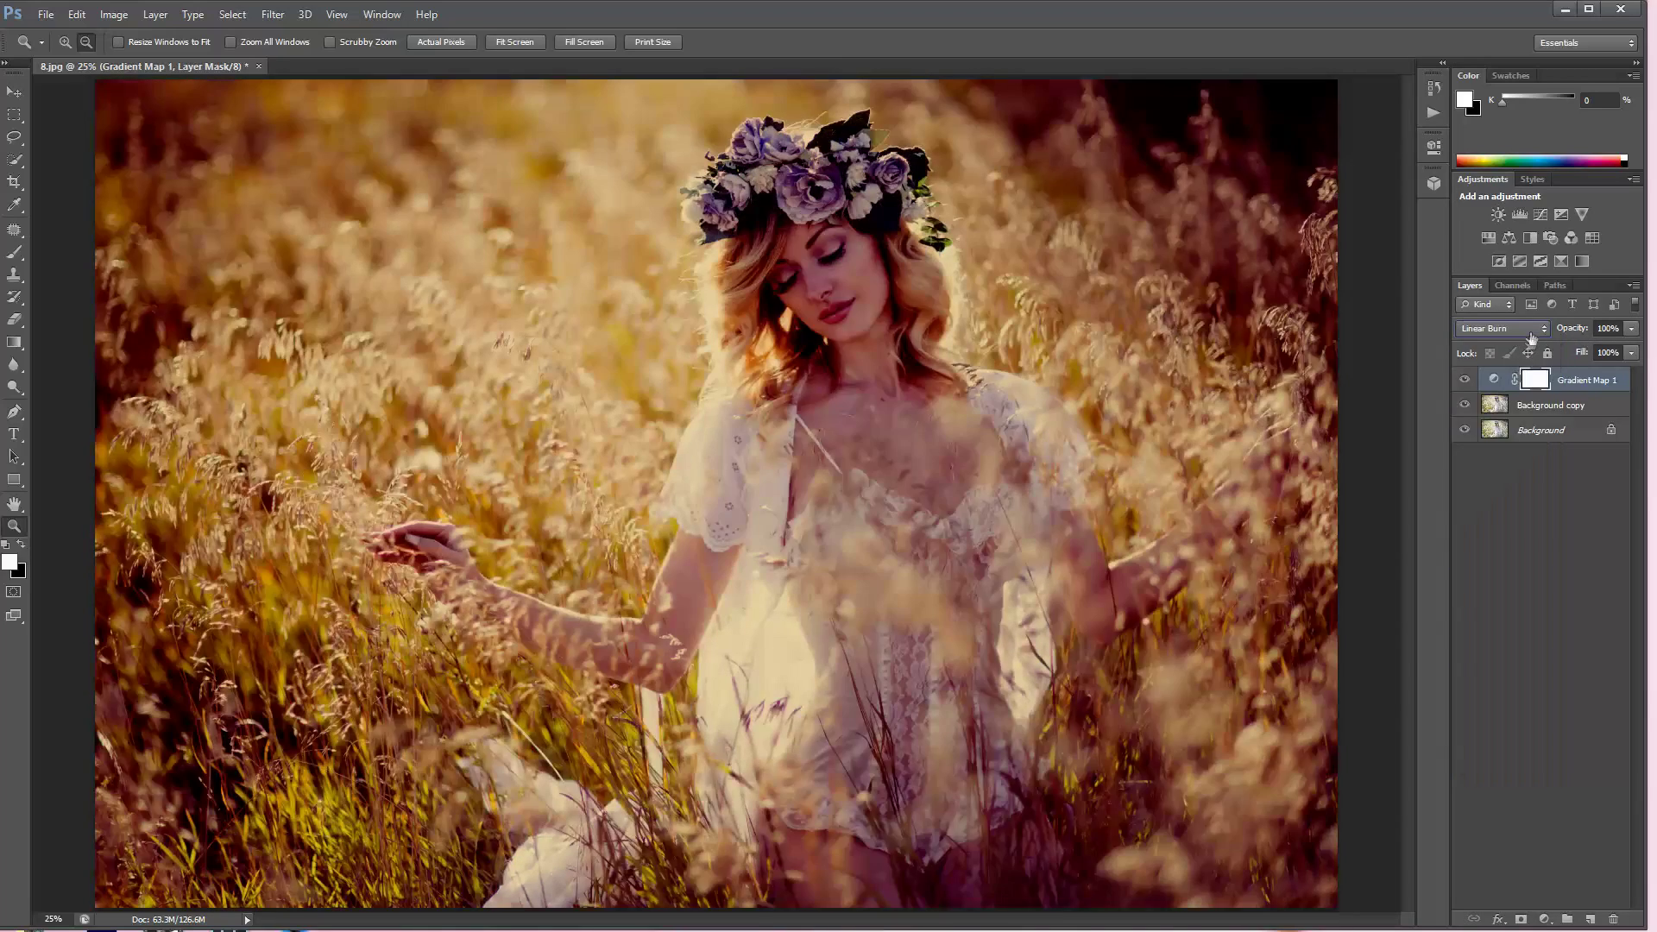
pyautogui.click(1527, 329)
pyautogui.click(1471, 484)
pyautogui.click(1525, 329)
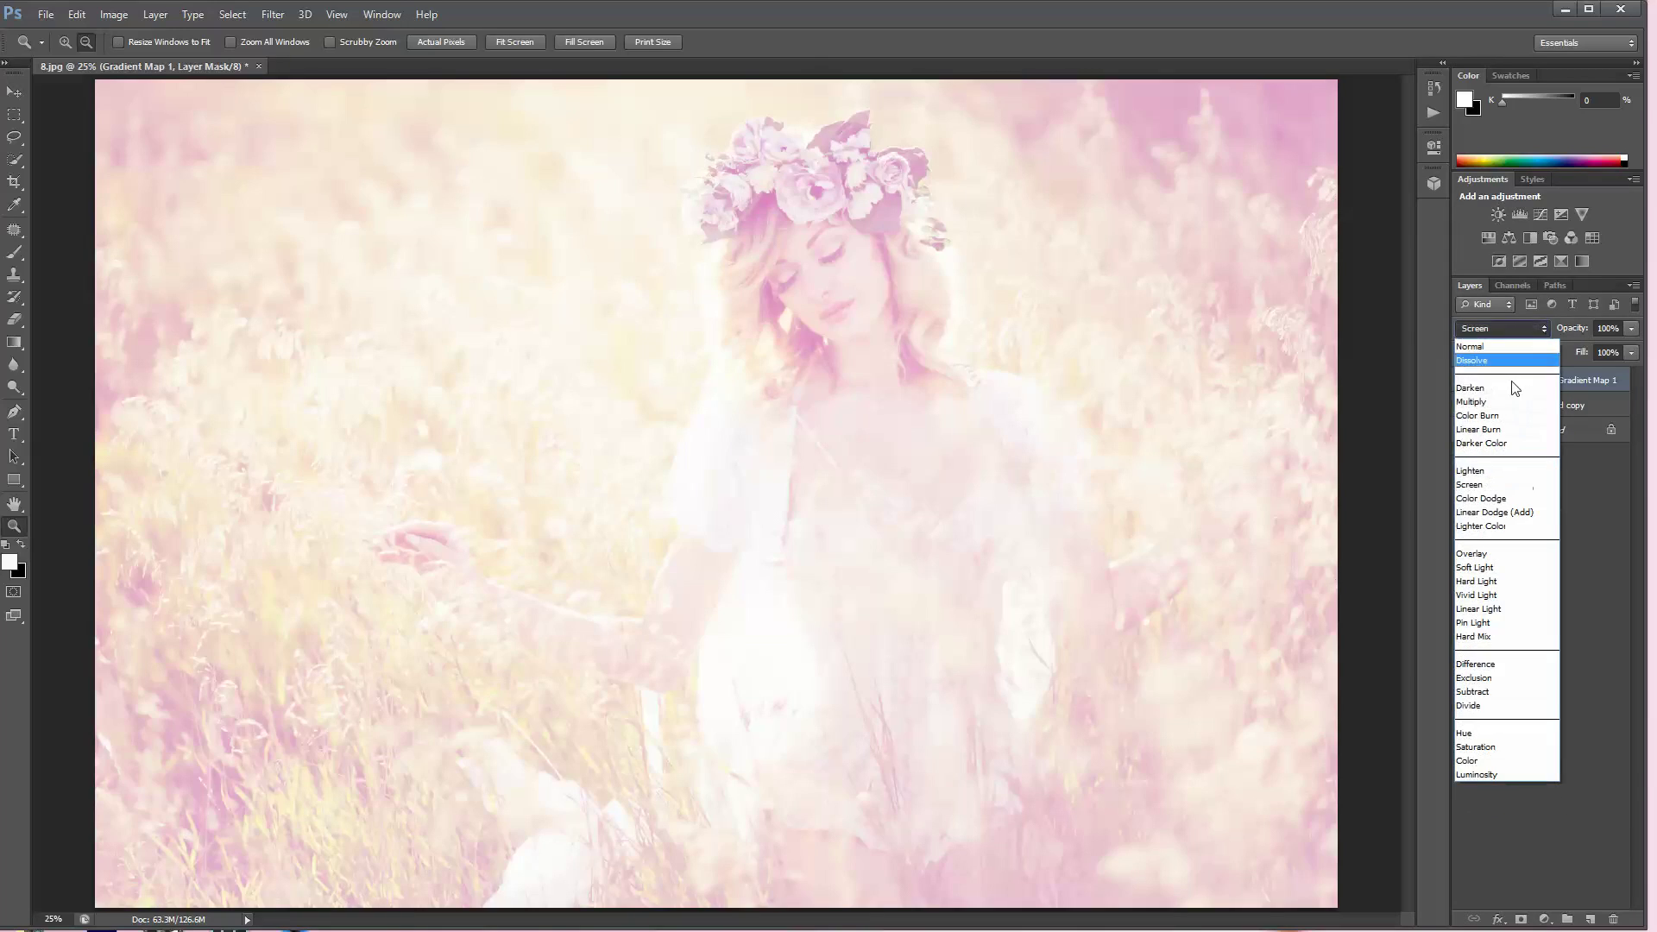
pyautogui.click(1487, 400)
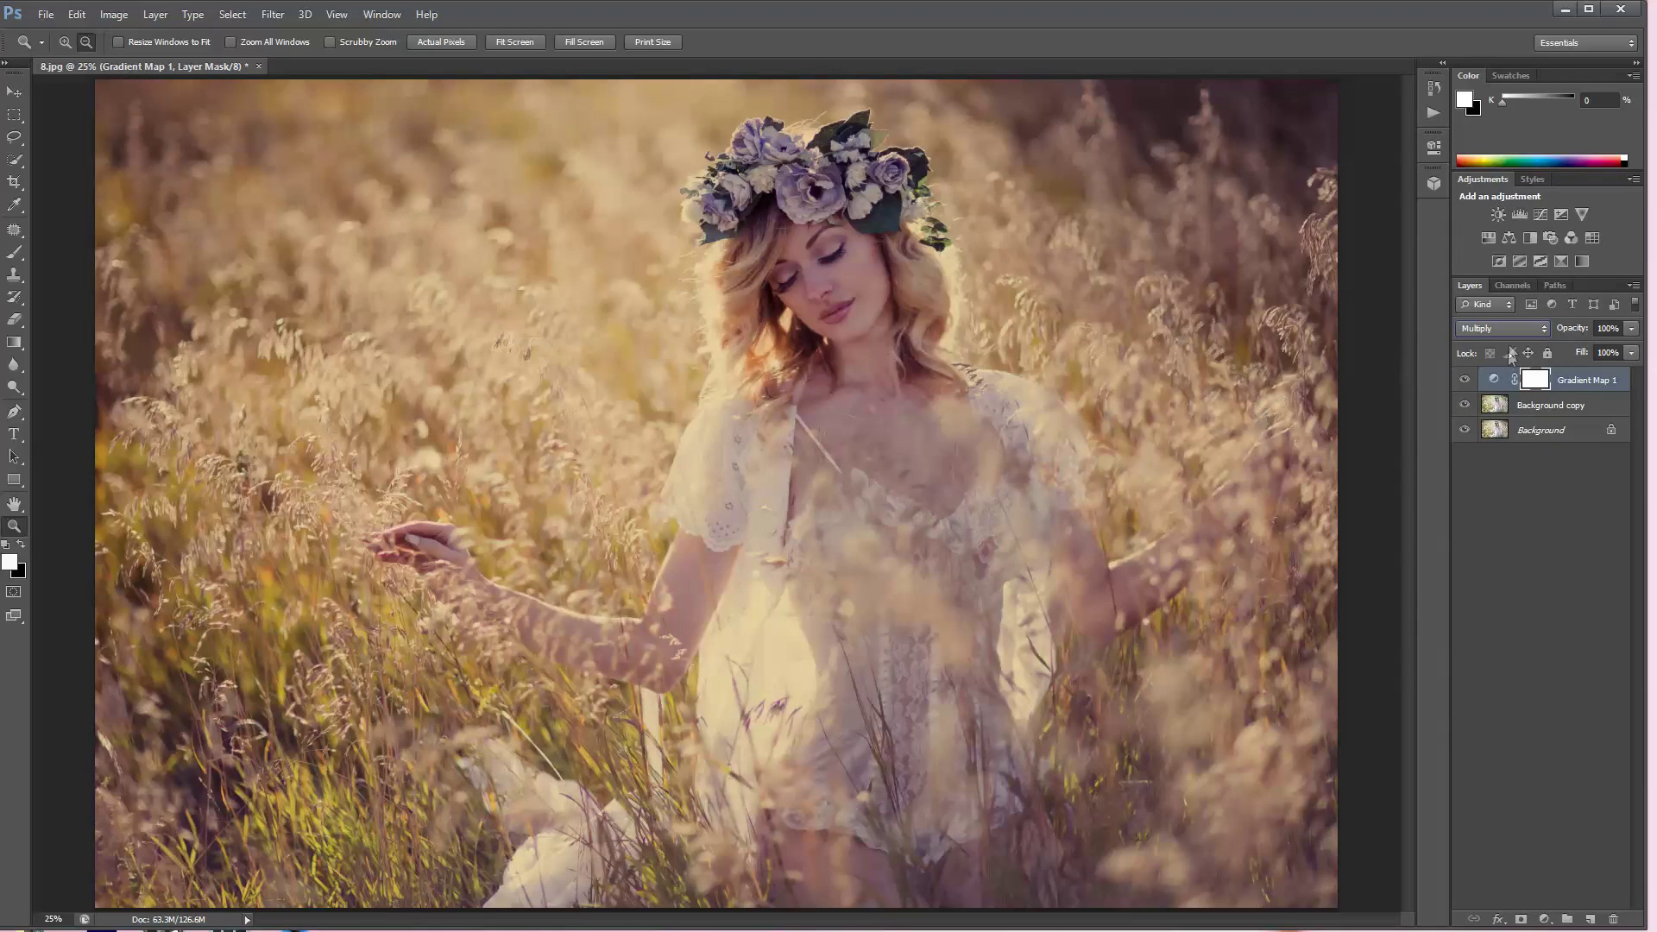
# Compare Soft Light with Multiply on the gradient map layer and keep Soft Light as its blend mode
pyautogui.click(1523, 329)
pyautogui.click(1482, 569)
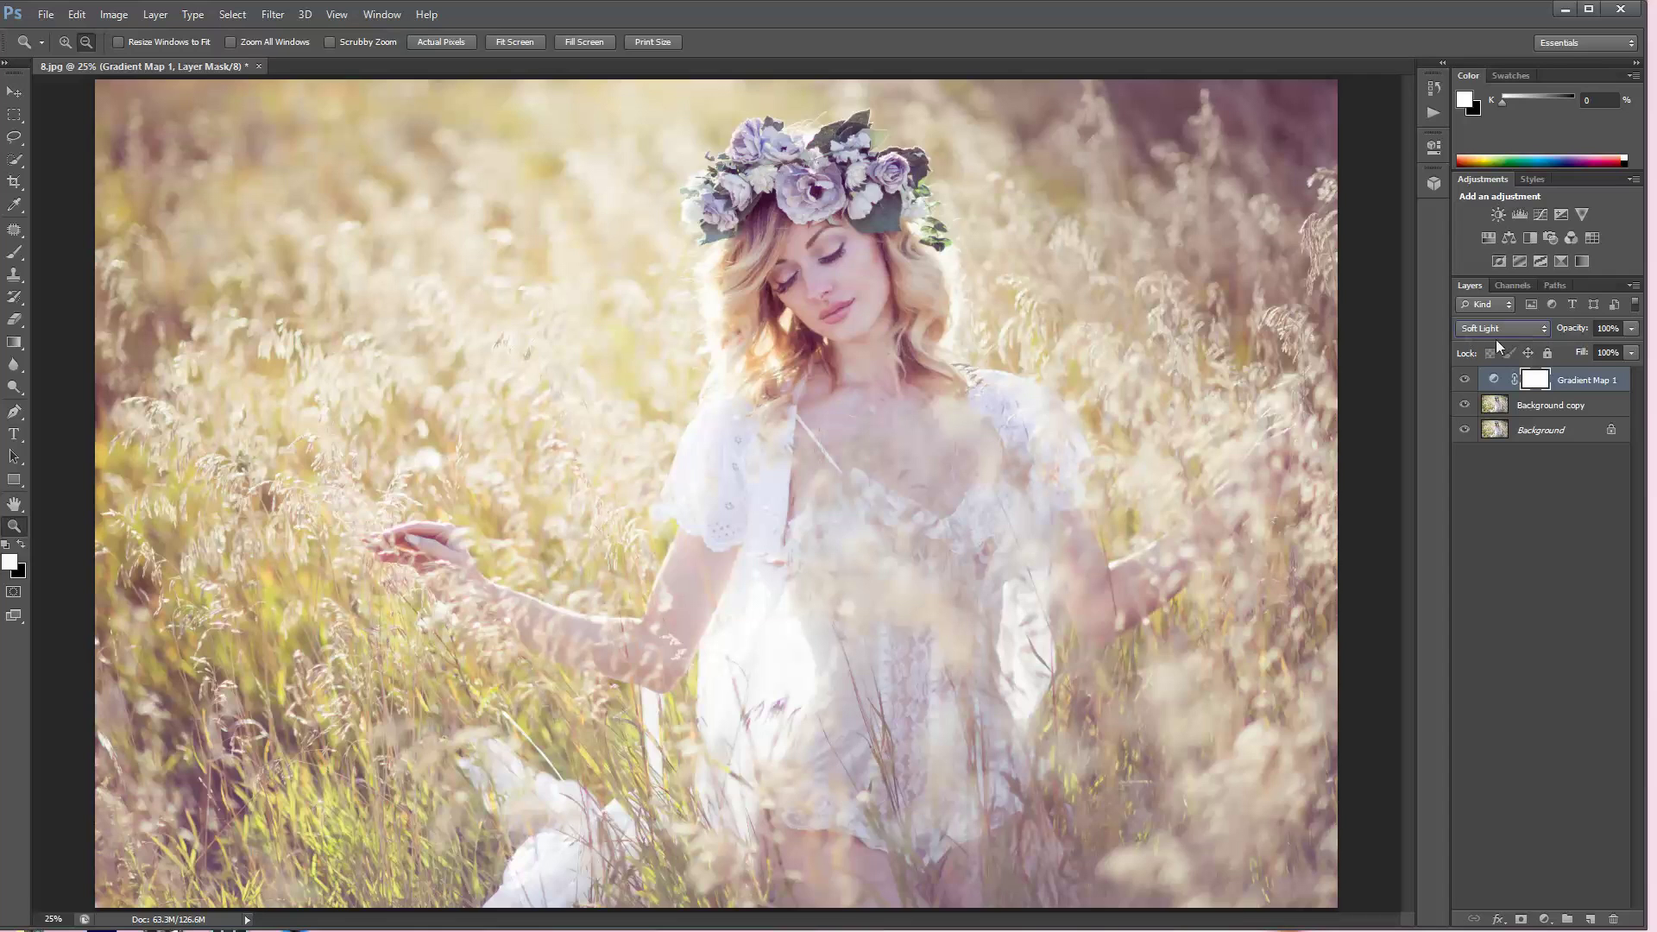
pyautogui.click(1536, 331)
pyautogui.click(1475, 379)
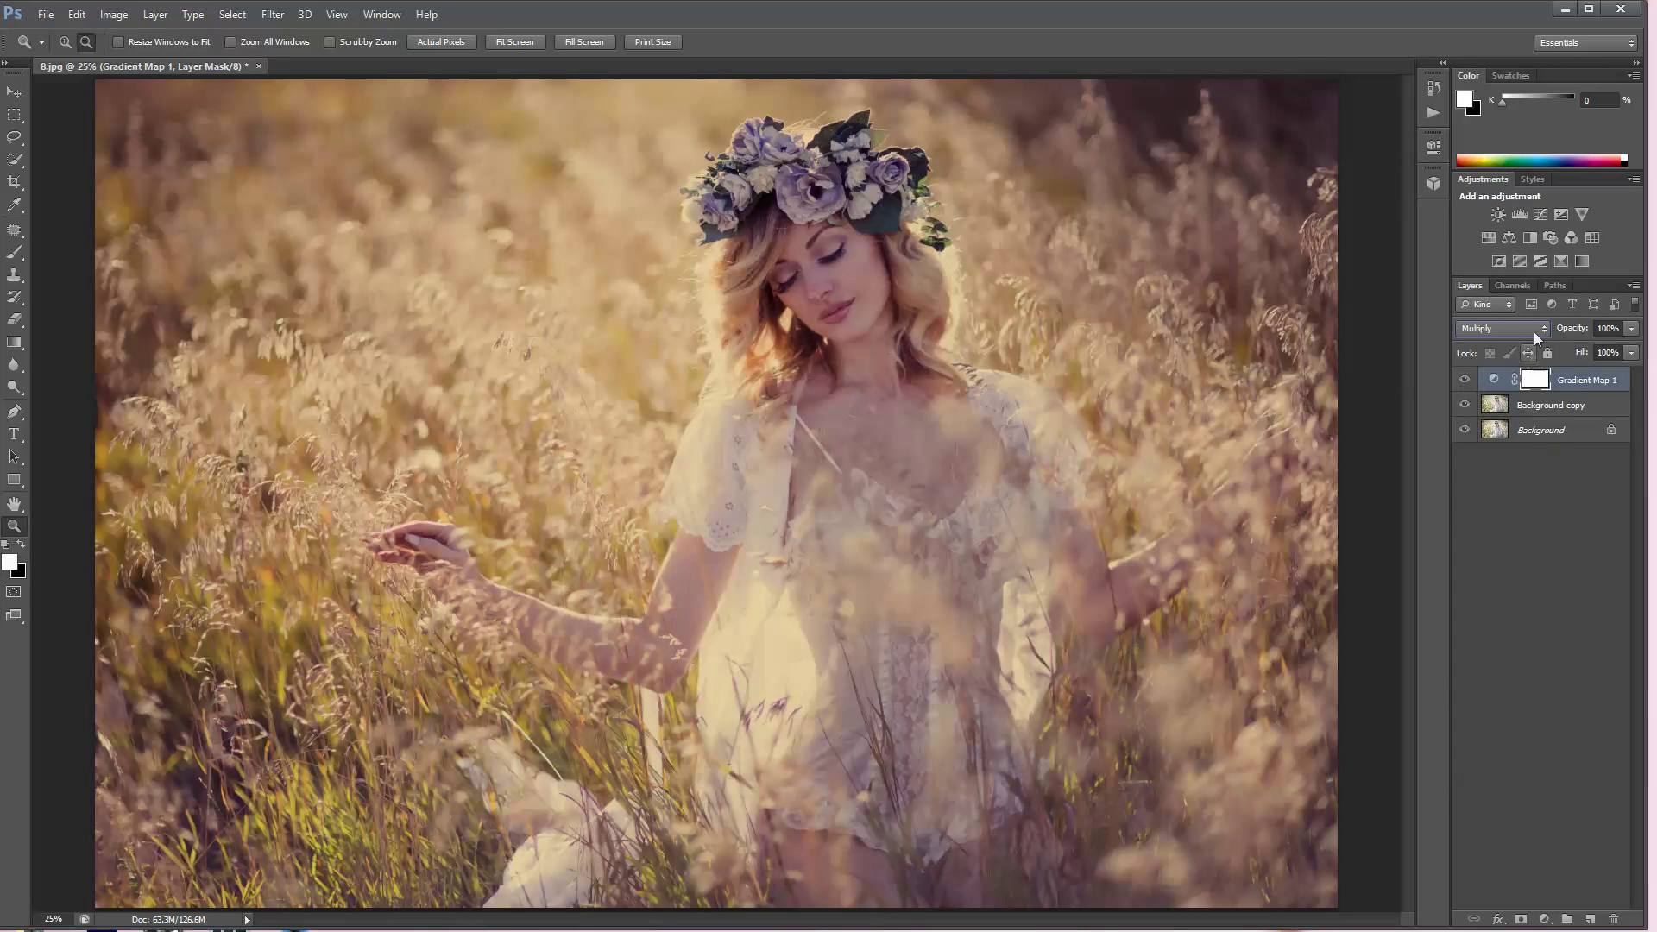
pyautogui.click(1534, 329)
pyautogui.click(1478, 568)
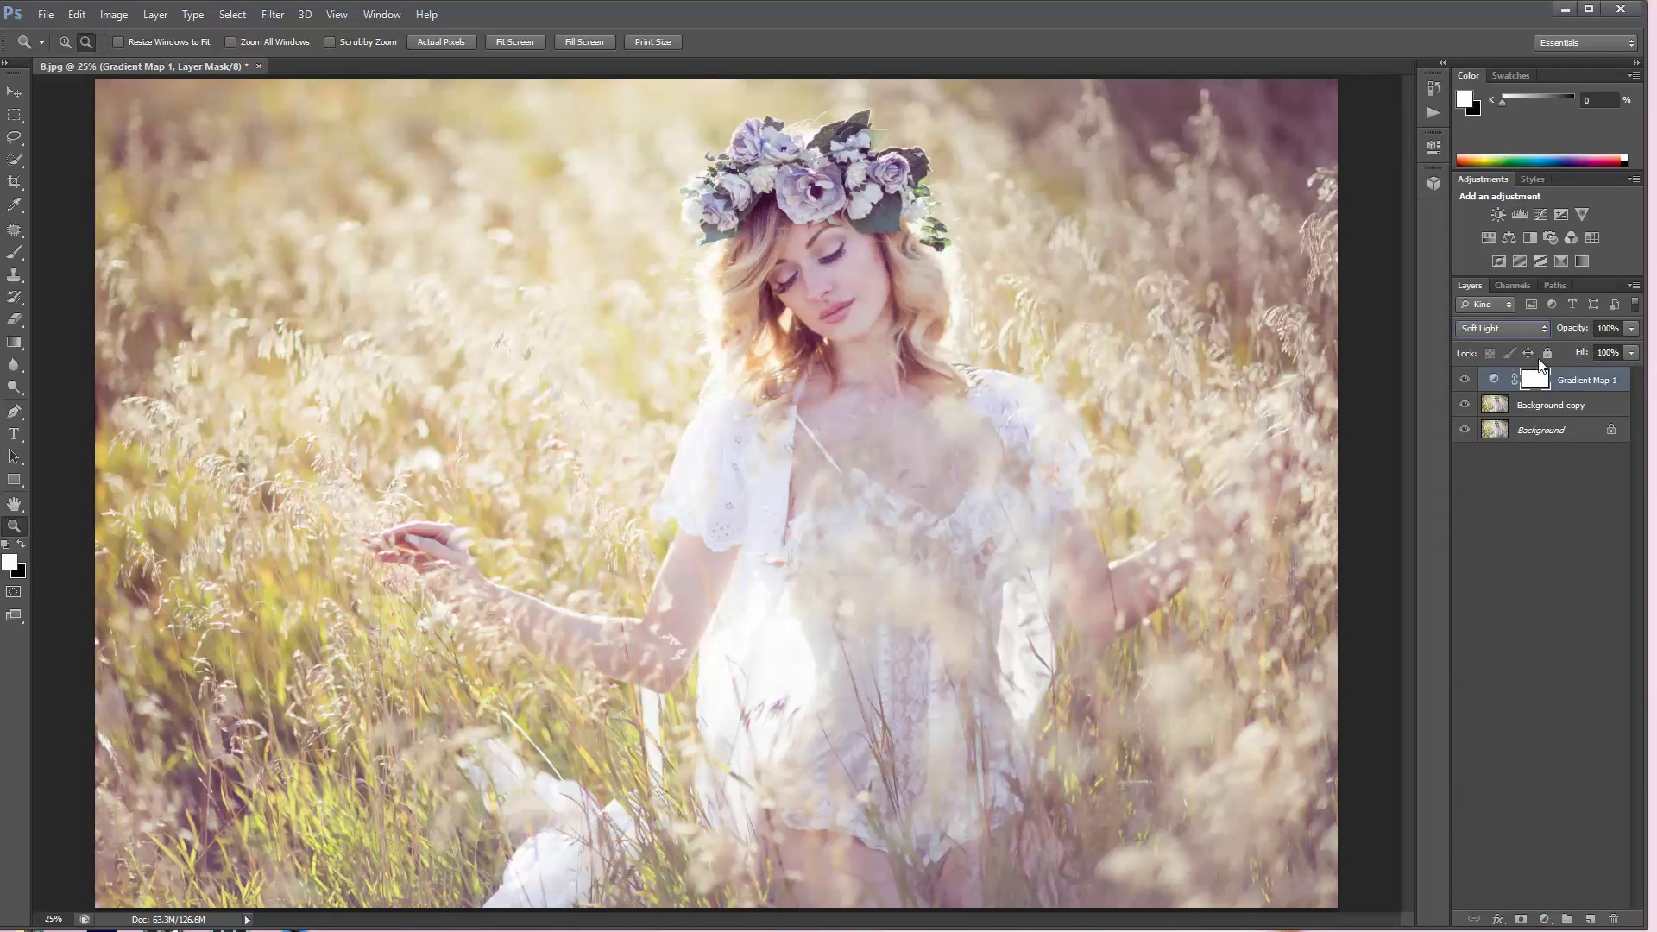
# Compare the image with and without the gradient map layer, and lower the layer's opacity to 36%
pyautogui.click(1466, 382)
pyautogui.click(1464, 381)
pyautogui.click(1631, 329)
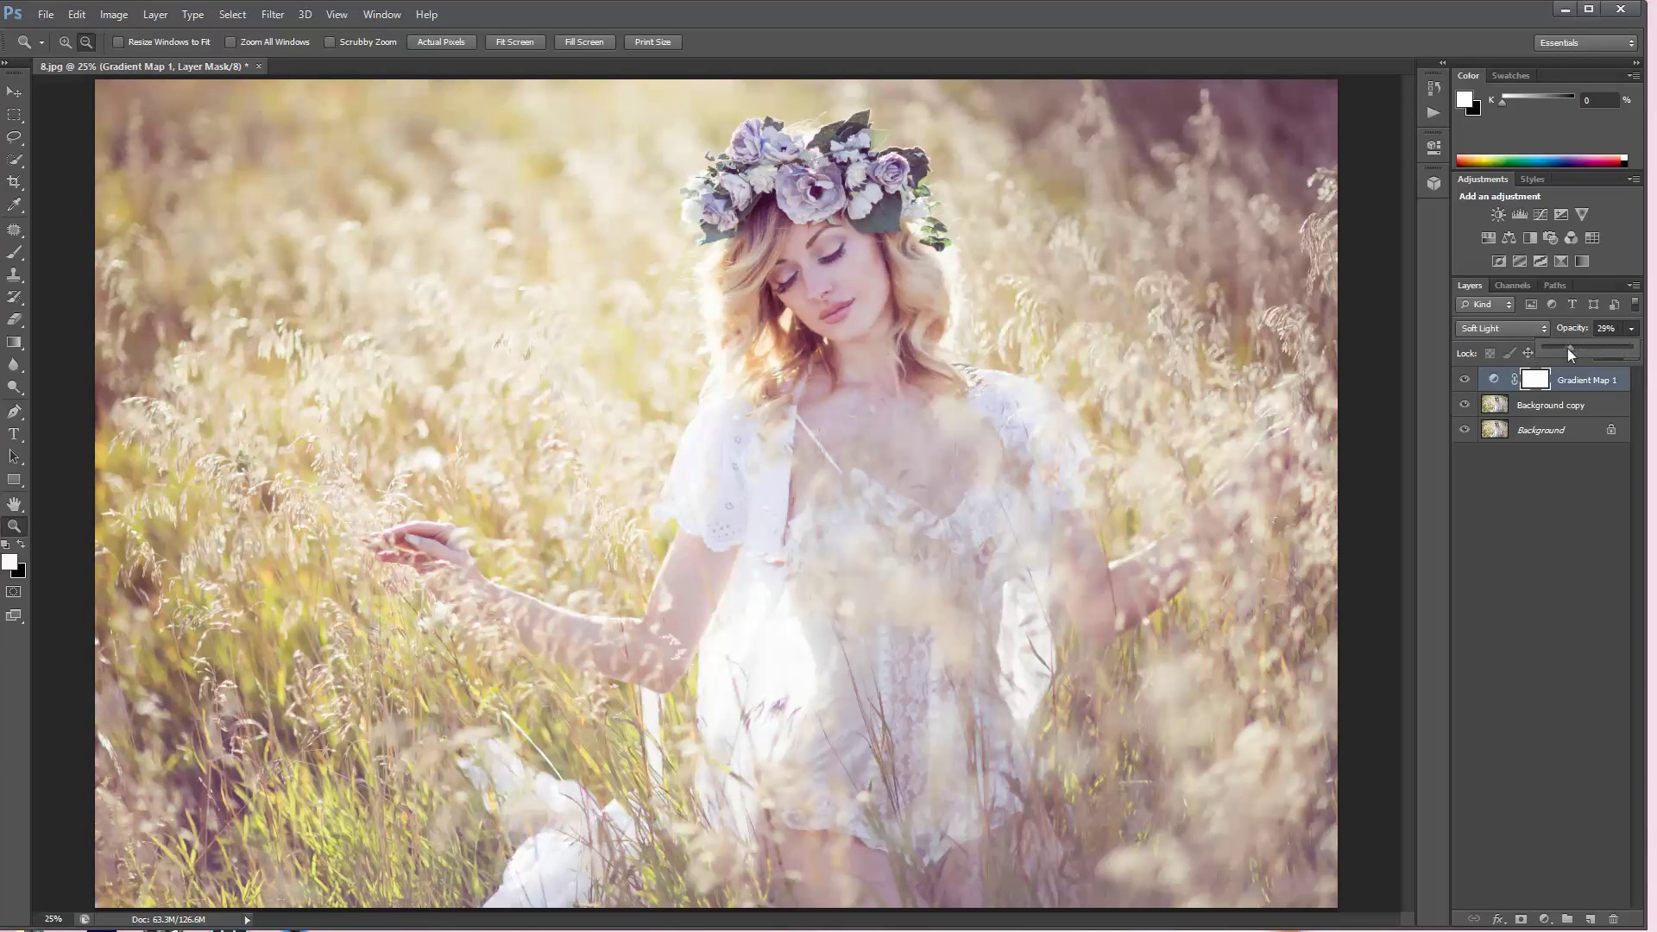
pyautogui.moveTo(1567, 350); pyautogui.dragTo(1577, 349)
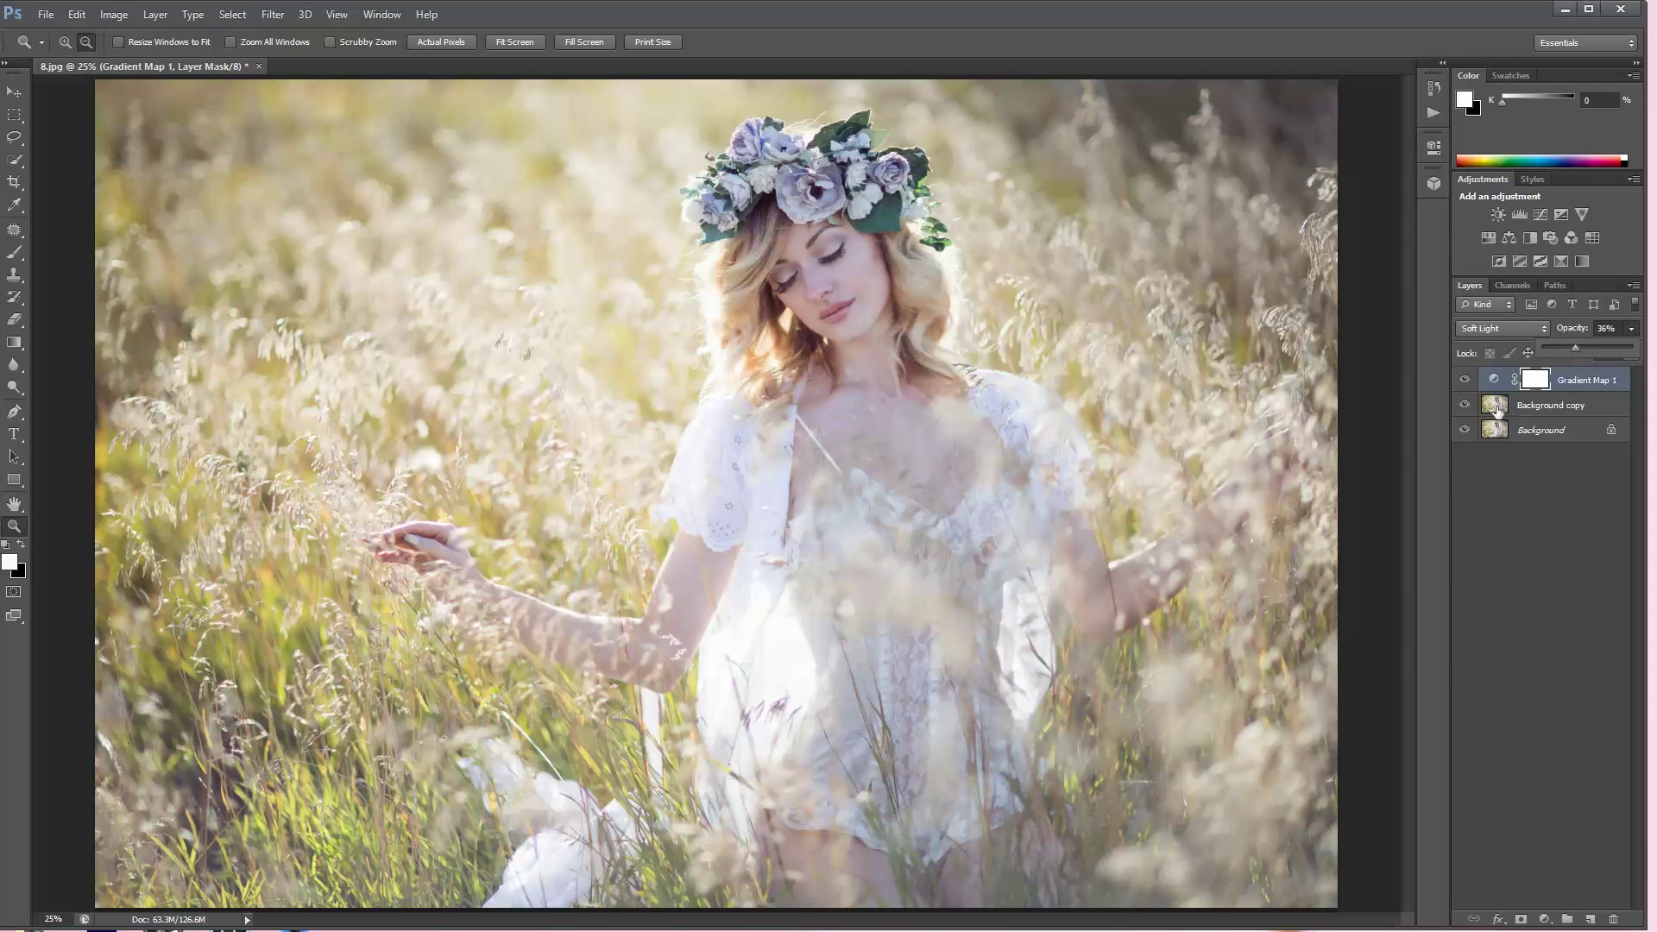
pyautogui.click(1460, 385)
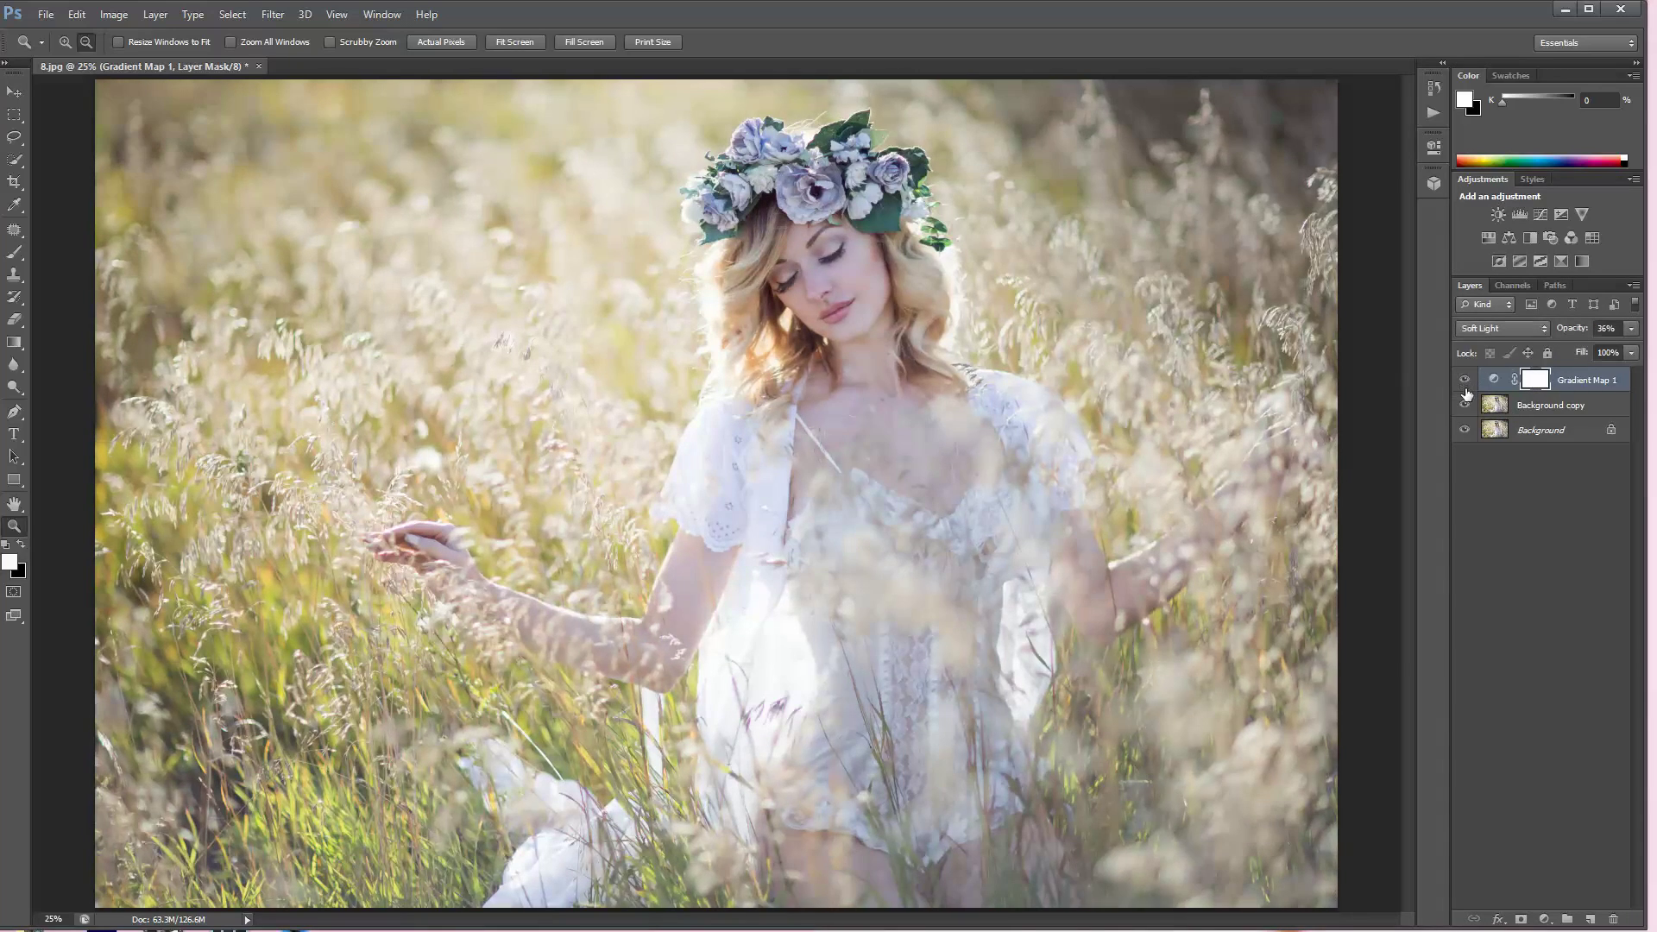
# Compare the image with and without the Background copy layer, and merge that layer into the Background layer
pyautogui.click(1495, 427)
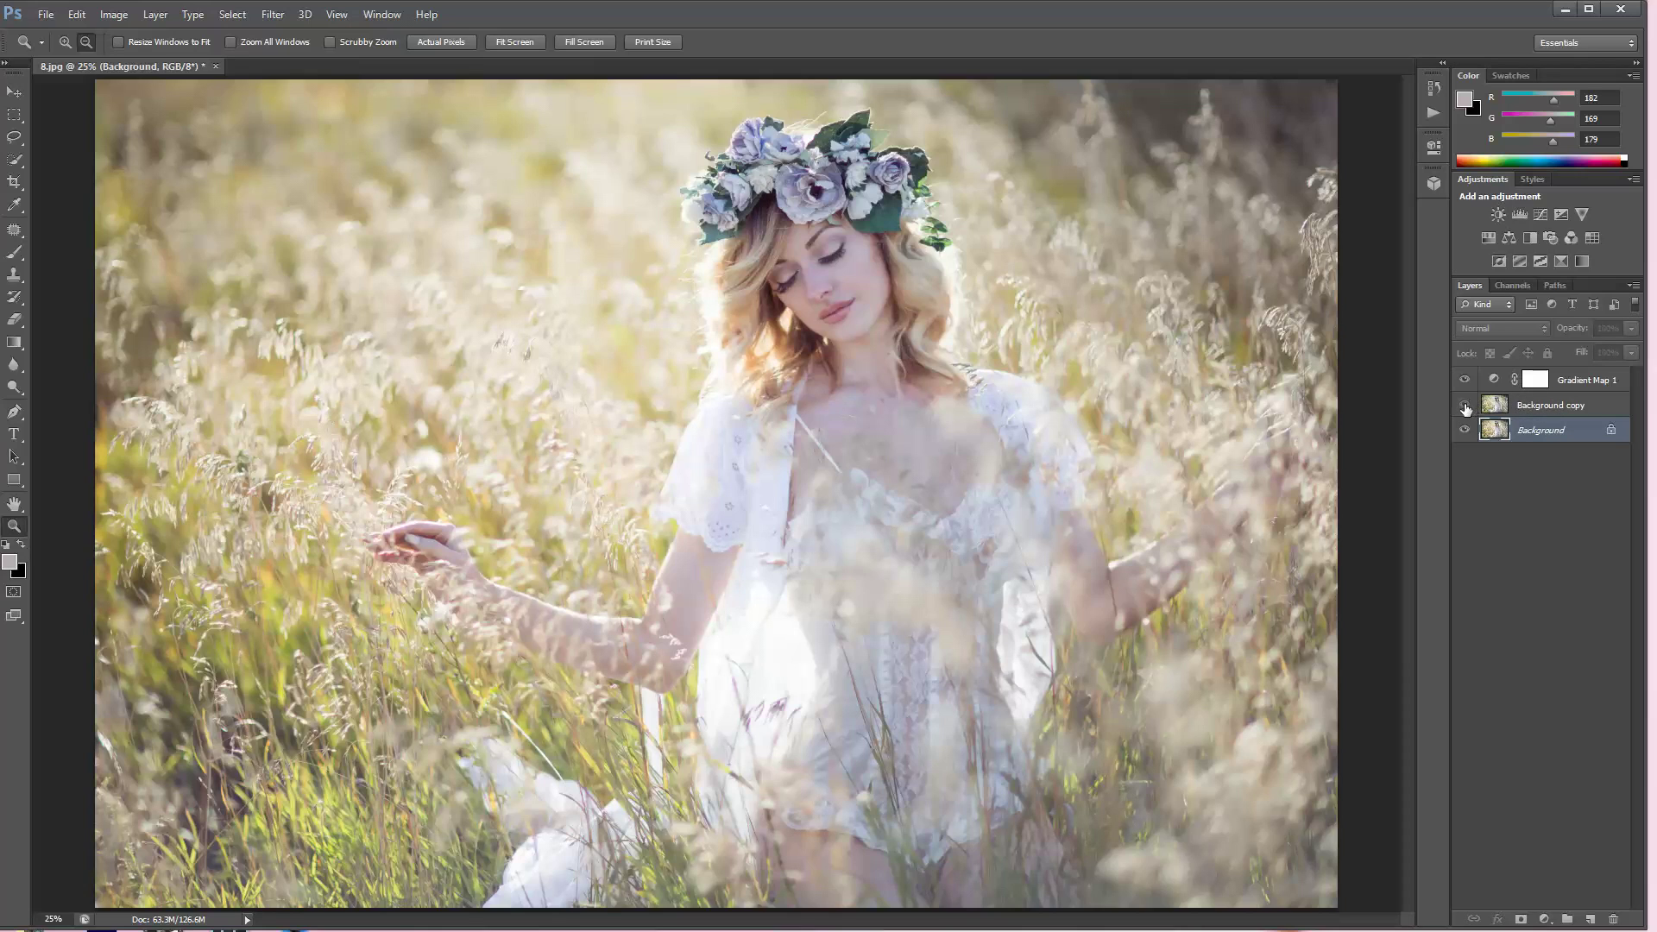
pyautogui.click(1464, 405)
pyautogui.click(1464, 405)
pyautogui.click(1543, 407)
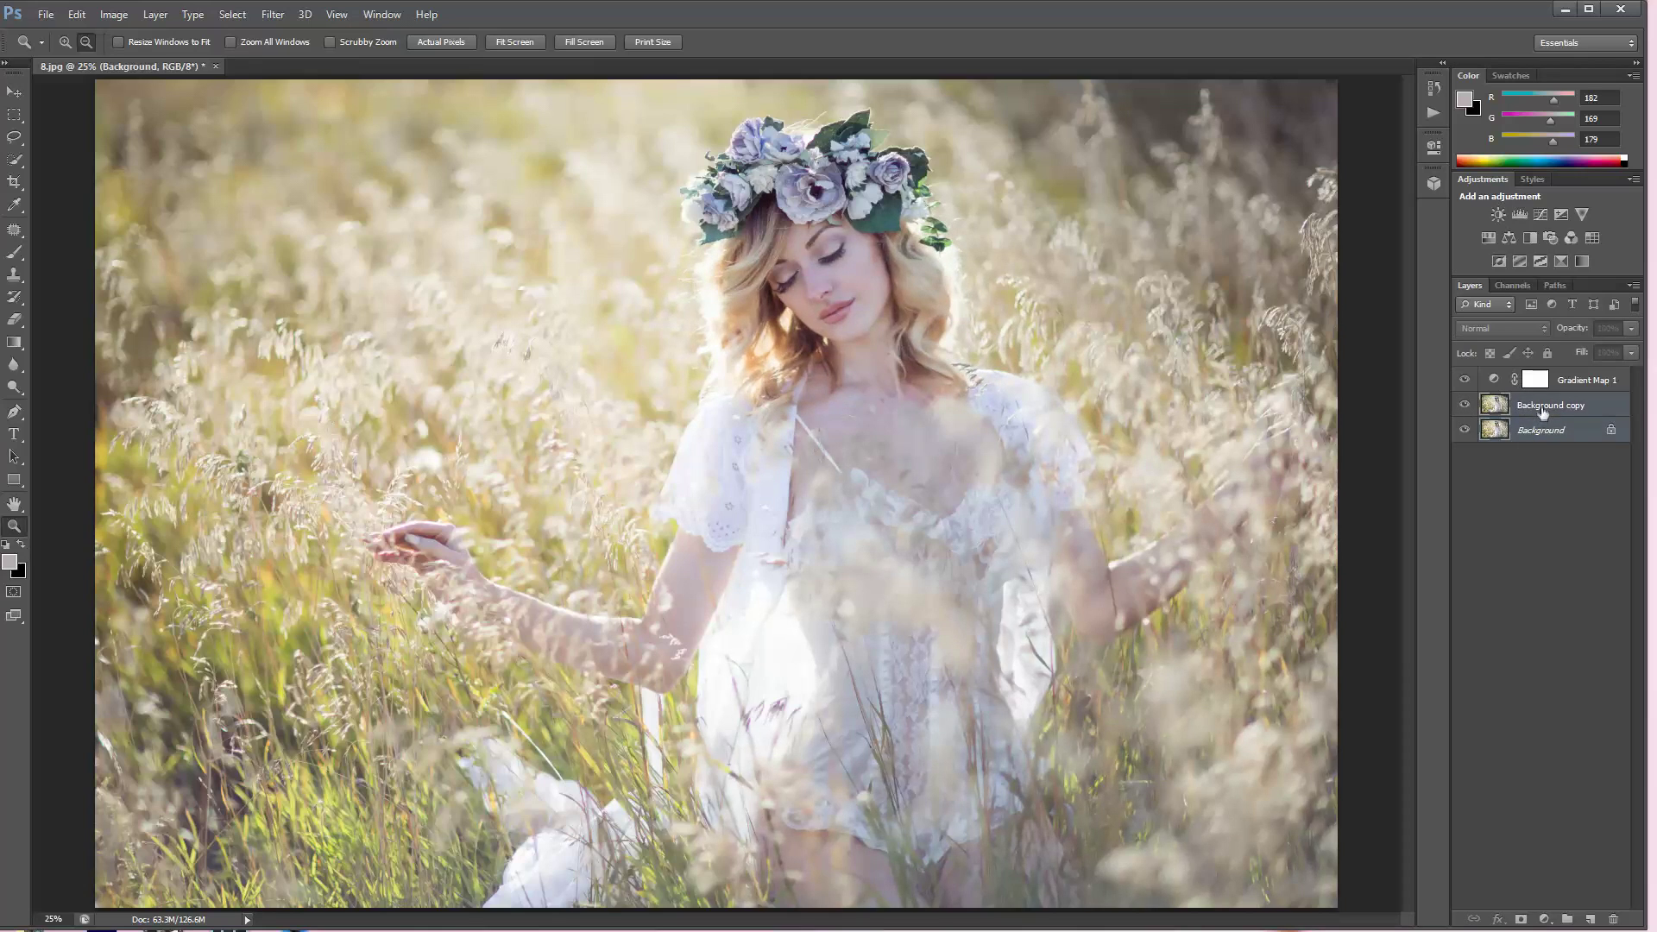
pyautogui.rightClick(1544, 442)
pyautogui.click(1519, 537)
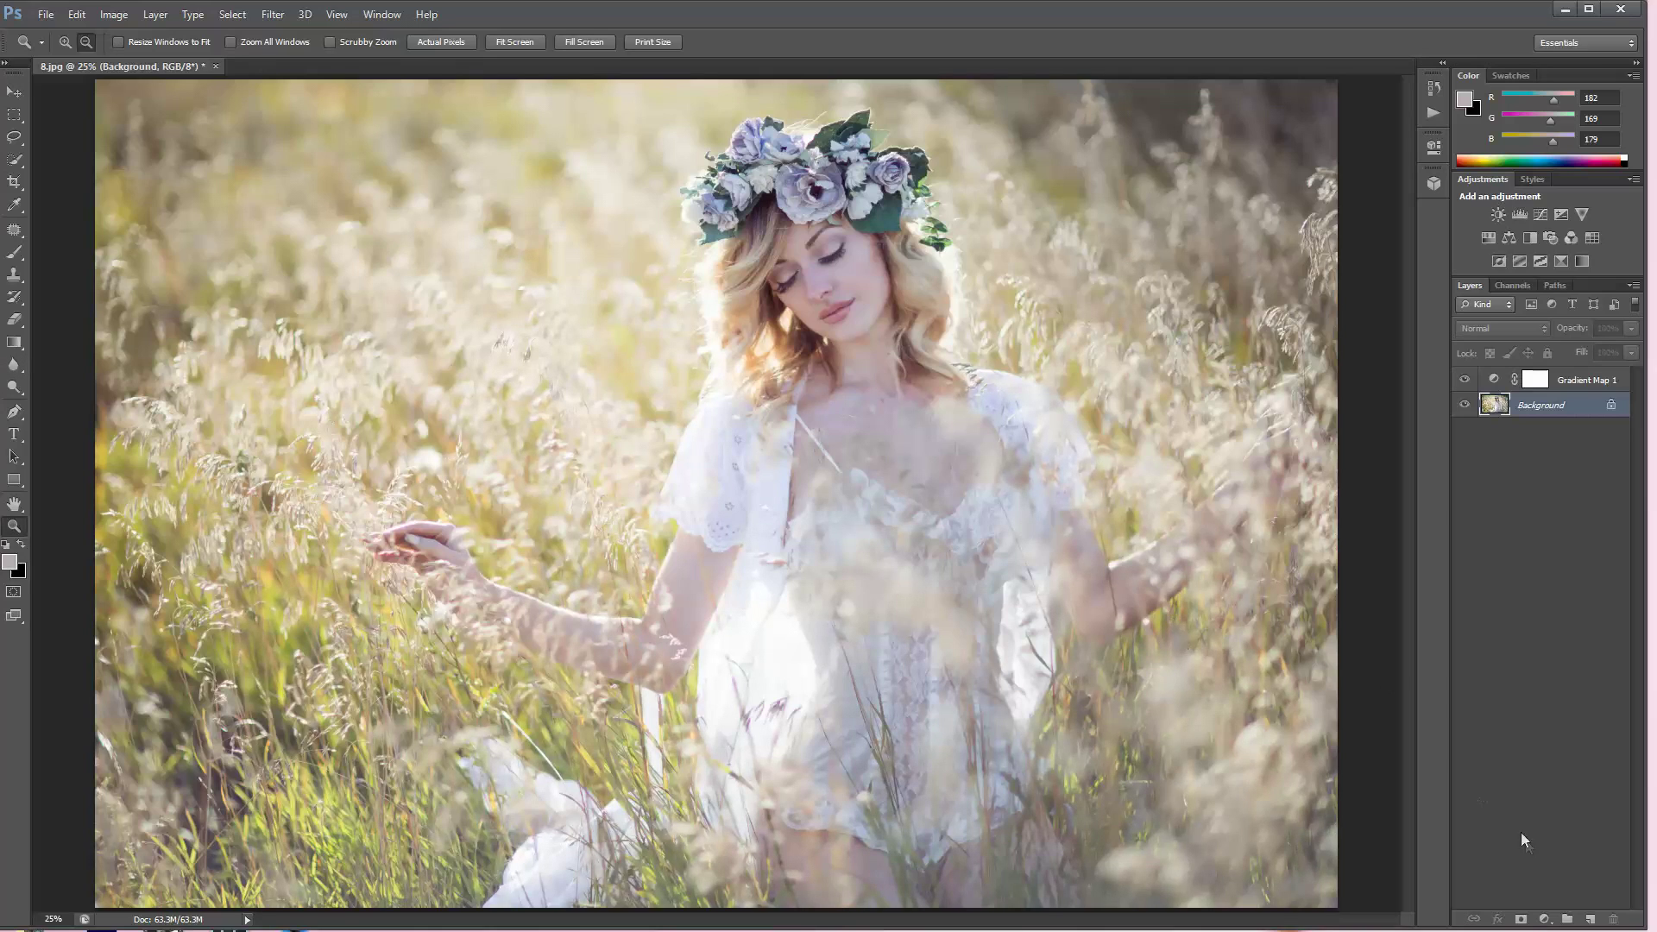
# Add a Selective Color adjustment above the Background and set Greens to Cyan -91, Yellow +79 and Black -41
pyautogui.click(1544, 919)
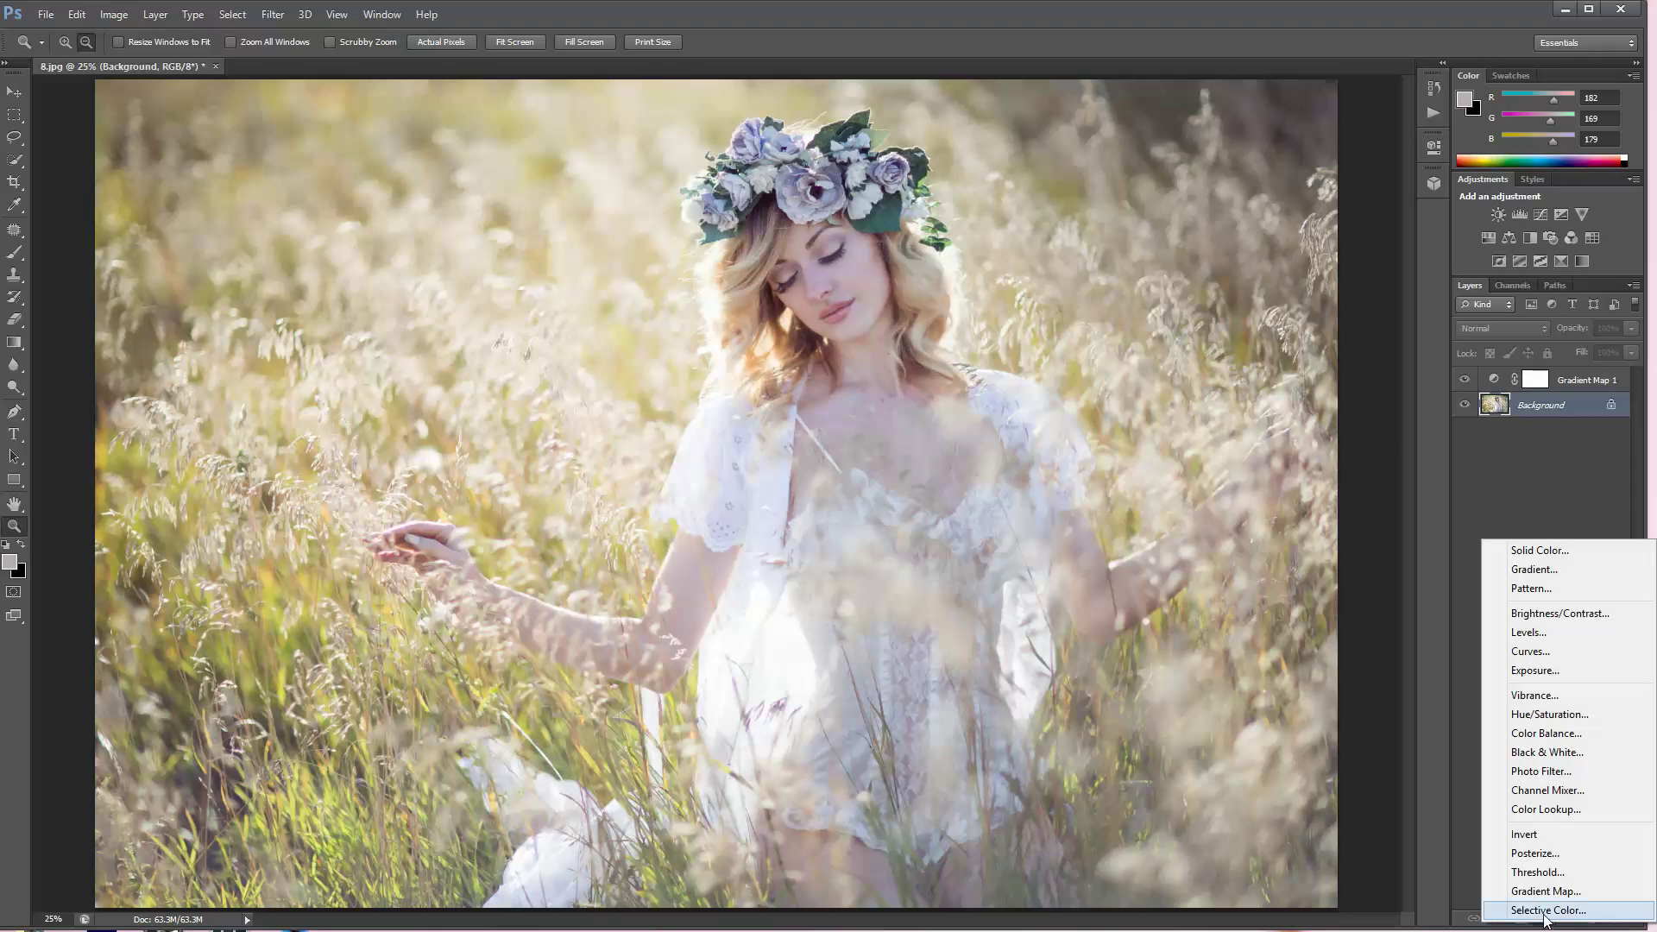
pyautogui.click(1545, 912)
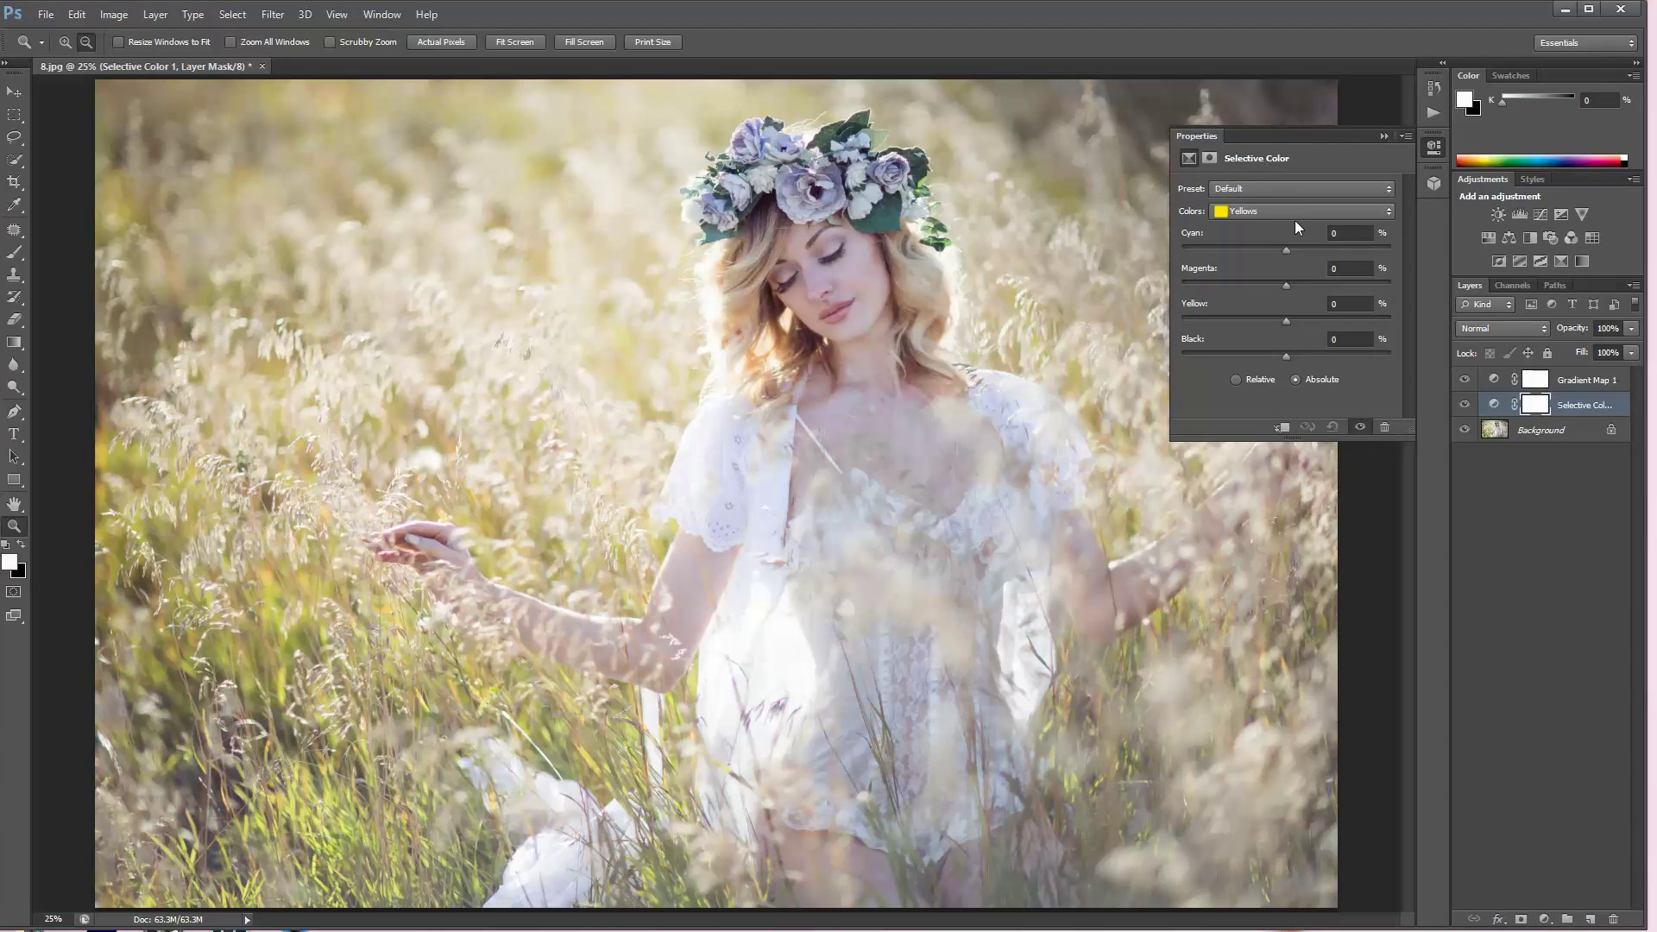
pyautogui.click(1372, 209)
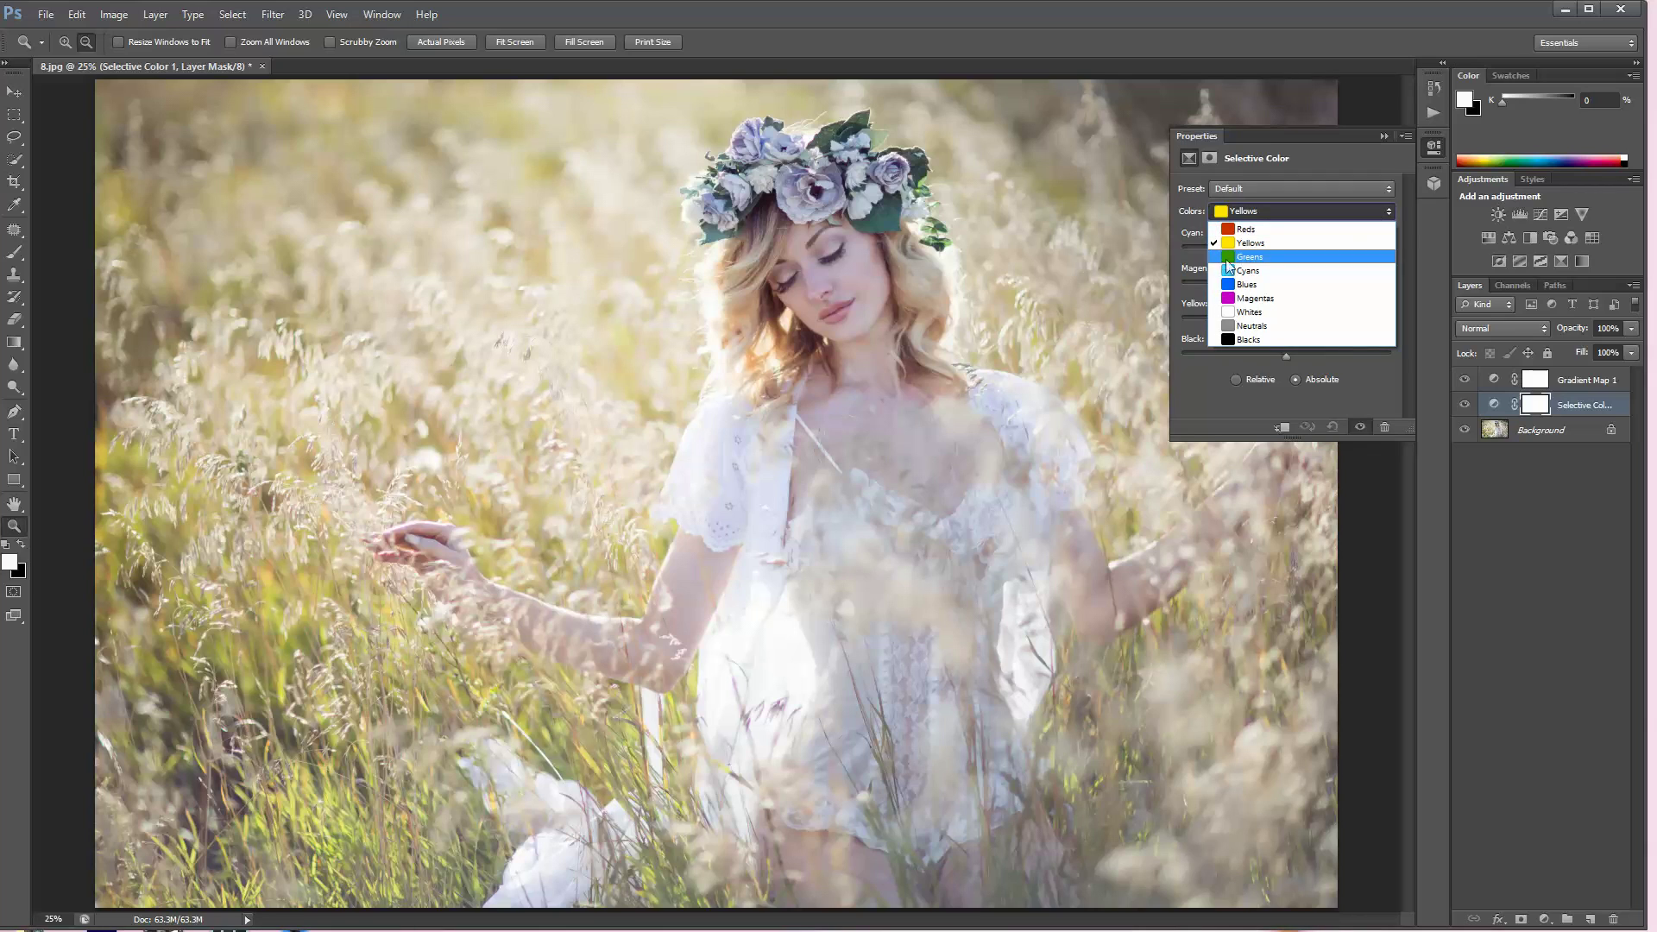
pyautogui.click(1229, 257)
pyautogui.moveTo(1286, 252); pyautogui.dragTo(1278, 252)
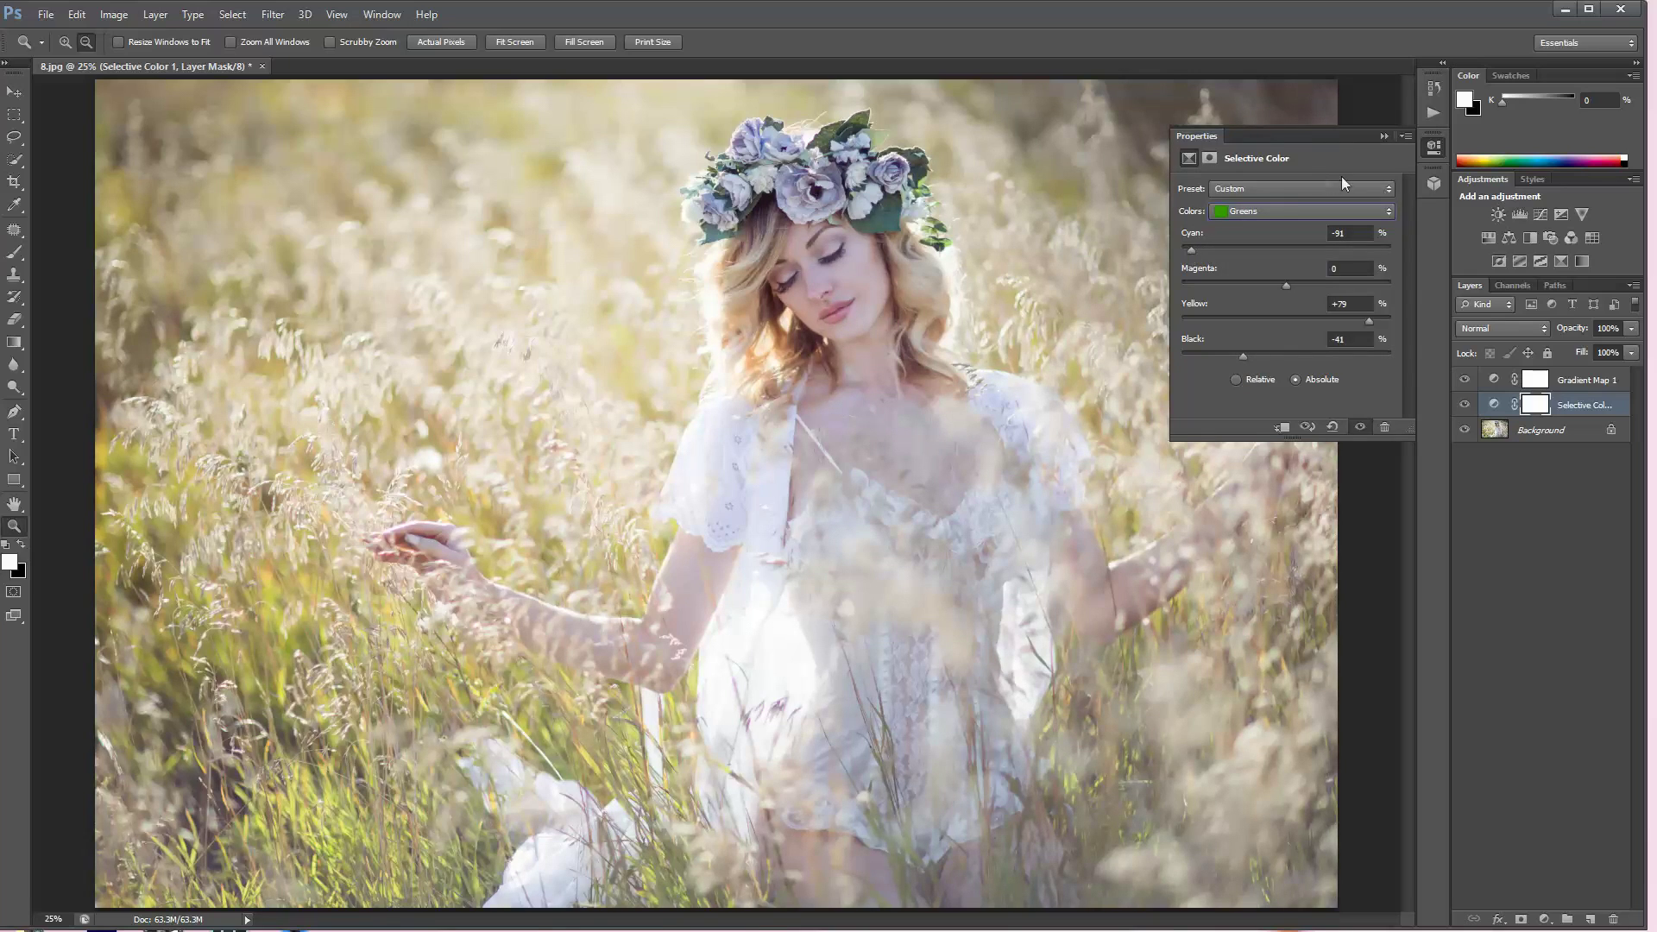
# In the Selective Color adjustment, set Yellows to Cyan -4 and Yellow +12, and Magentas to Magenta +12 with reduced Black
pyautogui.click(1389, 215)
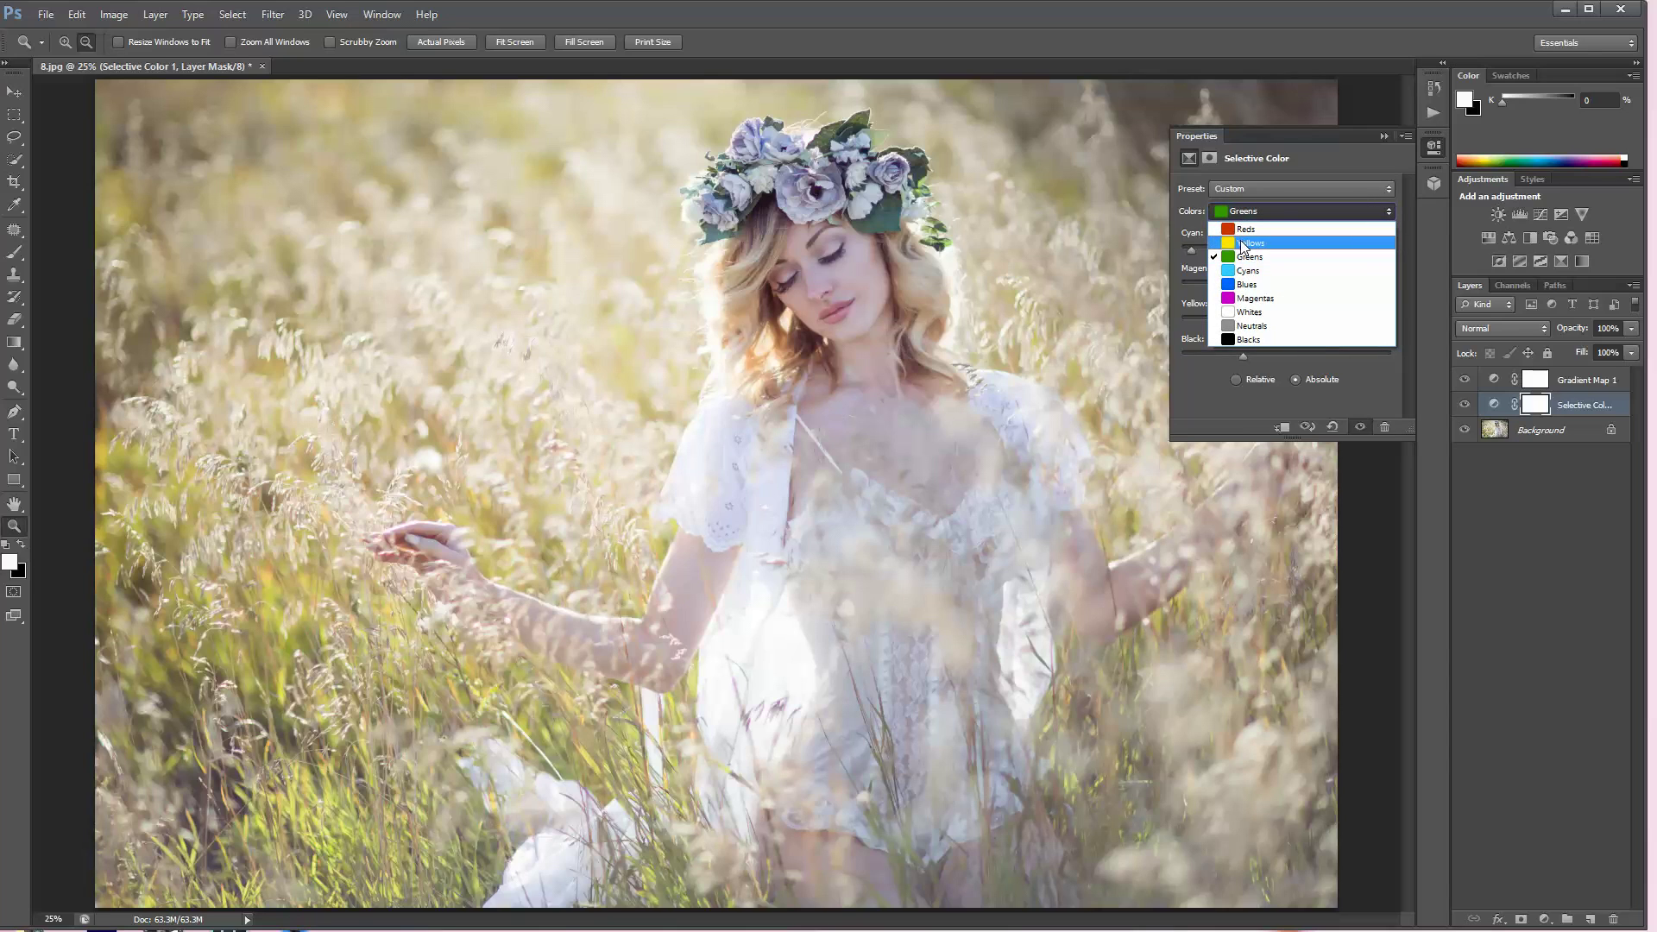
pyautogui.click(1243, 246)
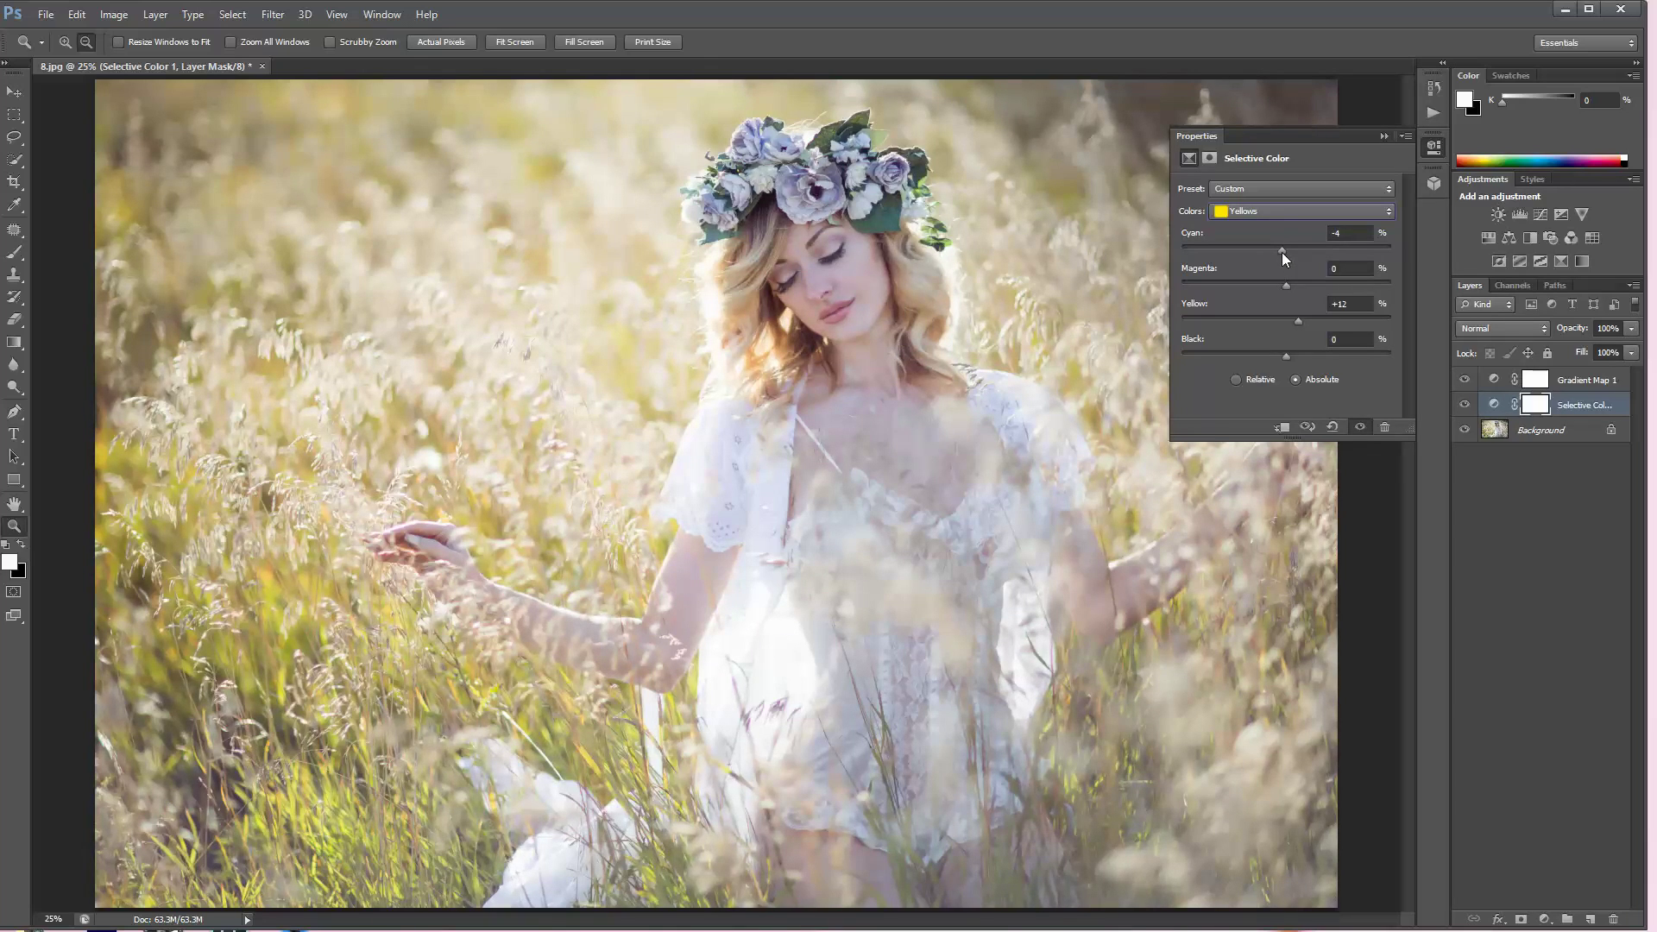
pyautogui.click(1356, 215)
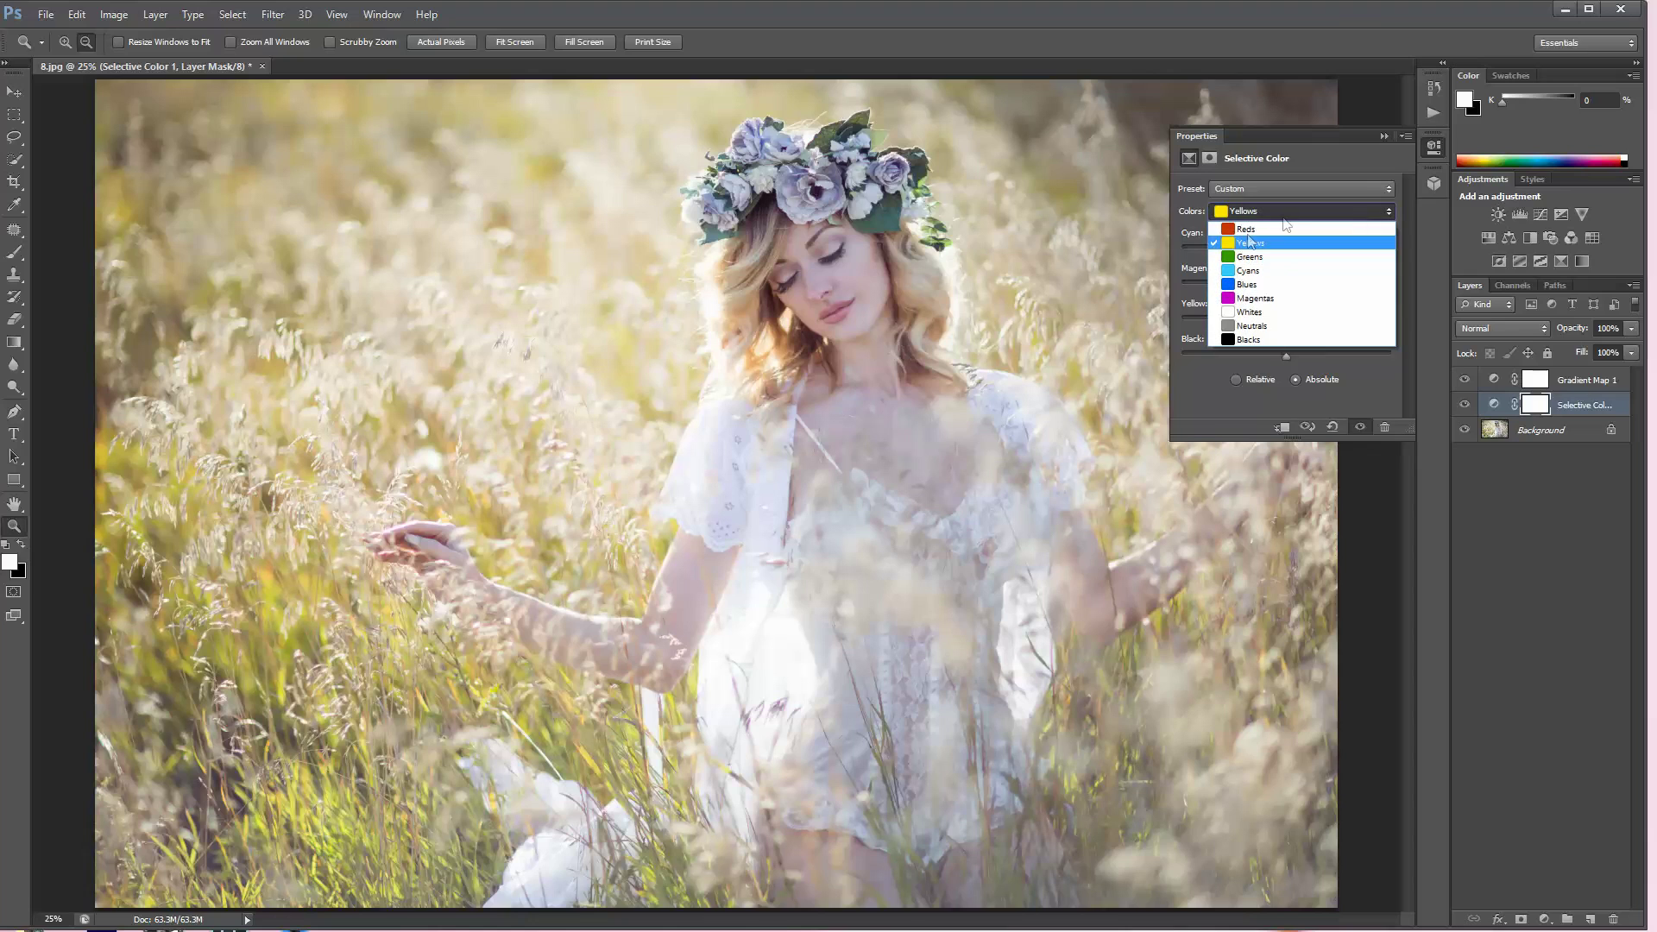
pyautogui.click(1274, 292)
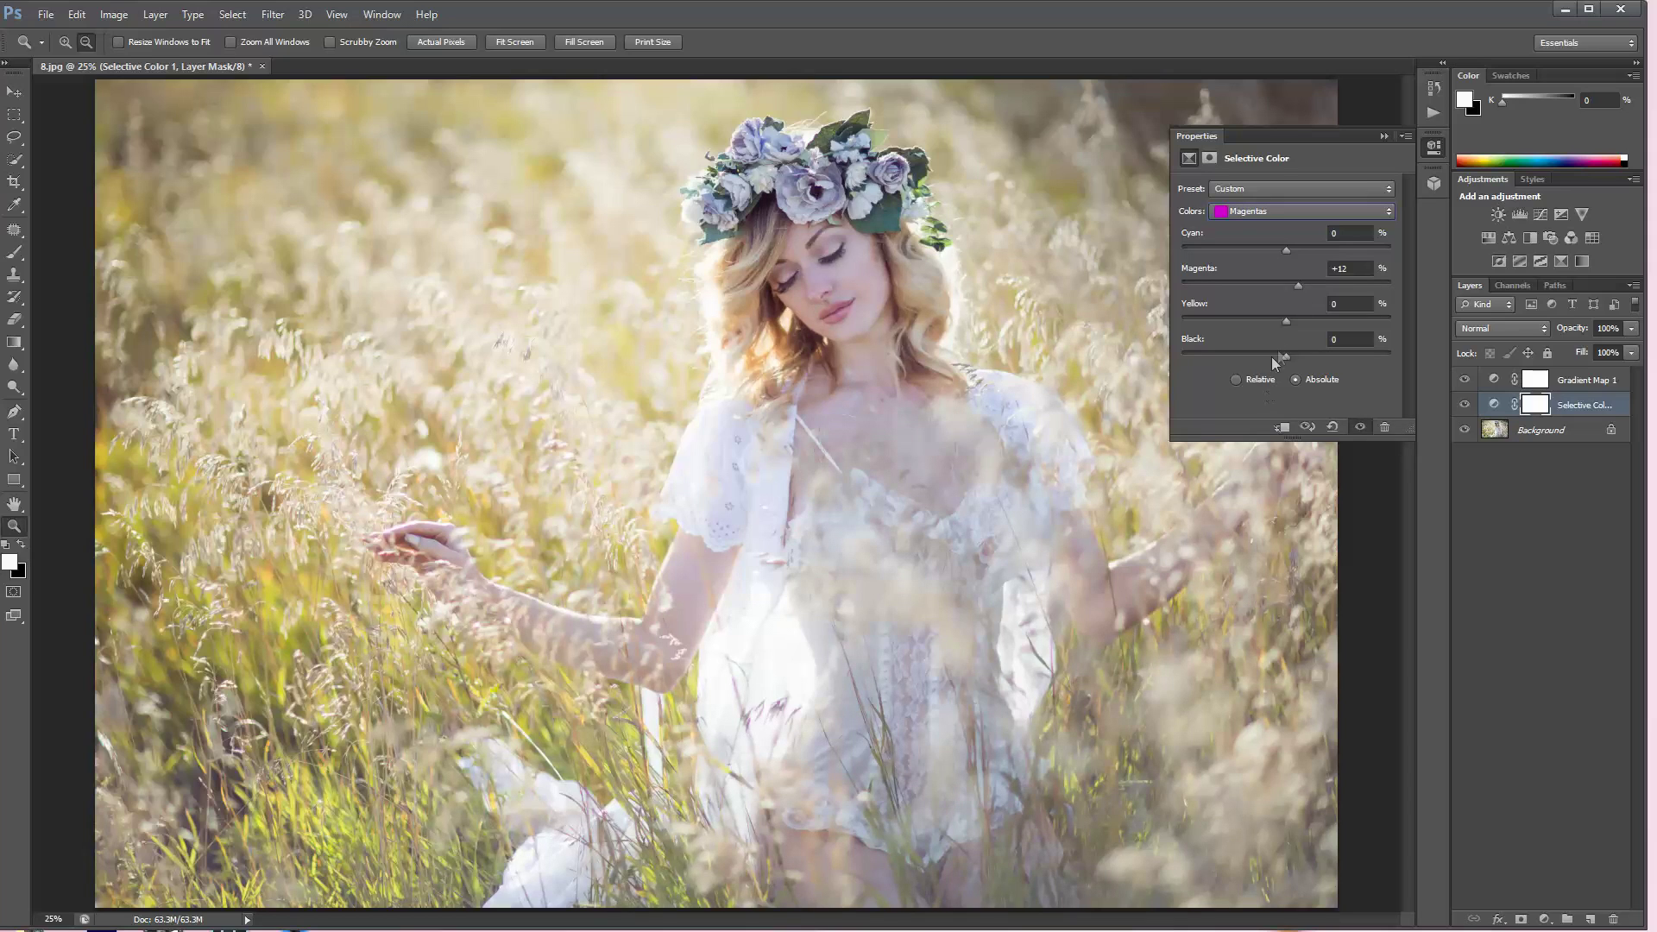
pyautogui.moveTo(1286, 354); pyautogui.dragTo(1263, 356)
pyautogui.moveTo(1236, 356); pyautogui.dragTo(1239, 355)
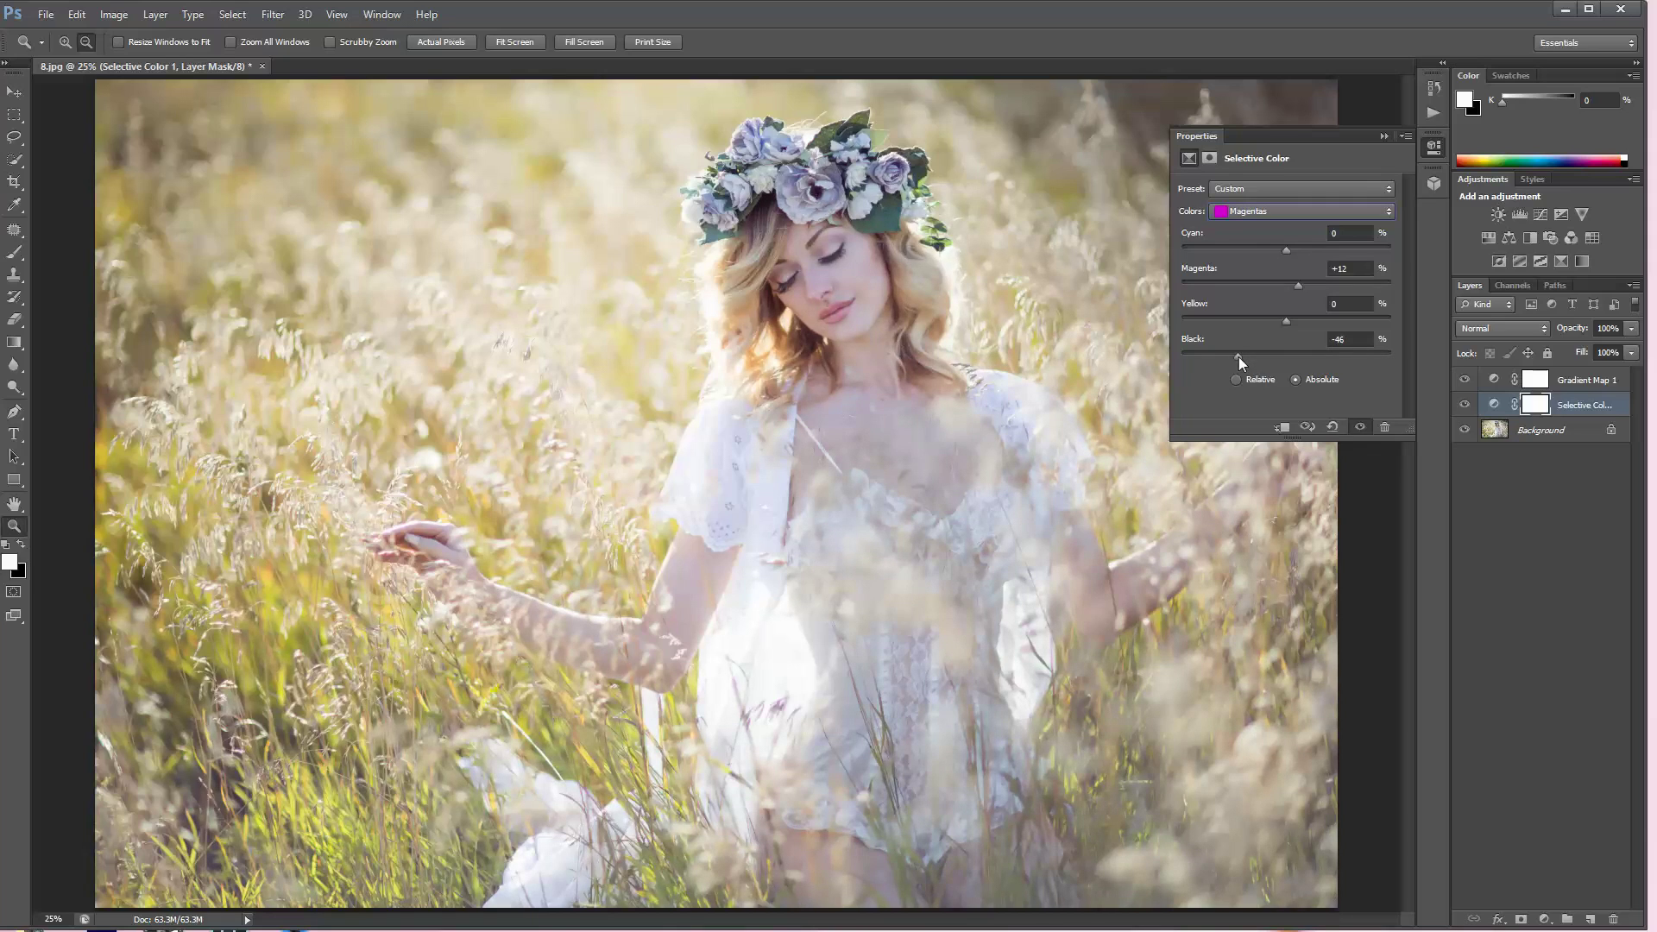
pyautogui.click(1384, 136)
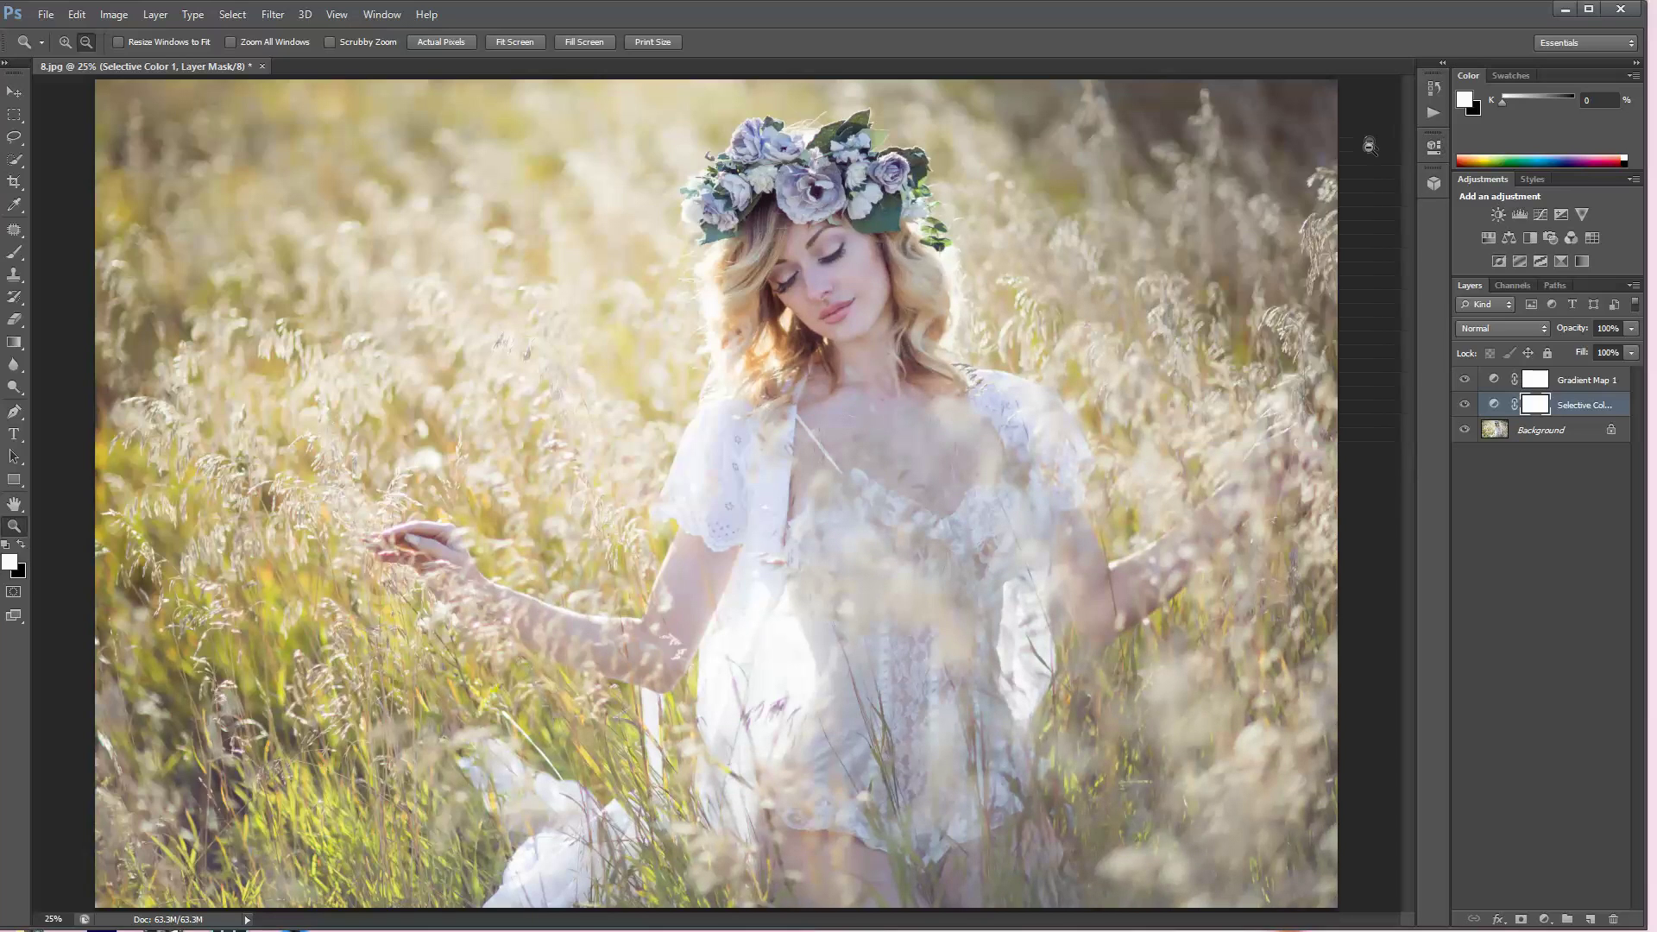
# Compare the image with and without the Selective Color and Gradient Map layers
pyautogui.click(1464, 404)
pyautogui.click(1465, 406)
pyautogui.click(1039, 332)
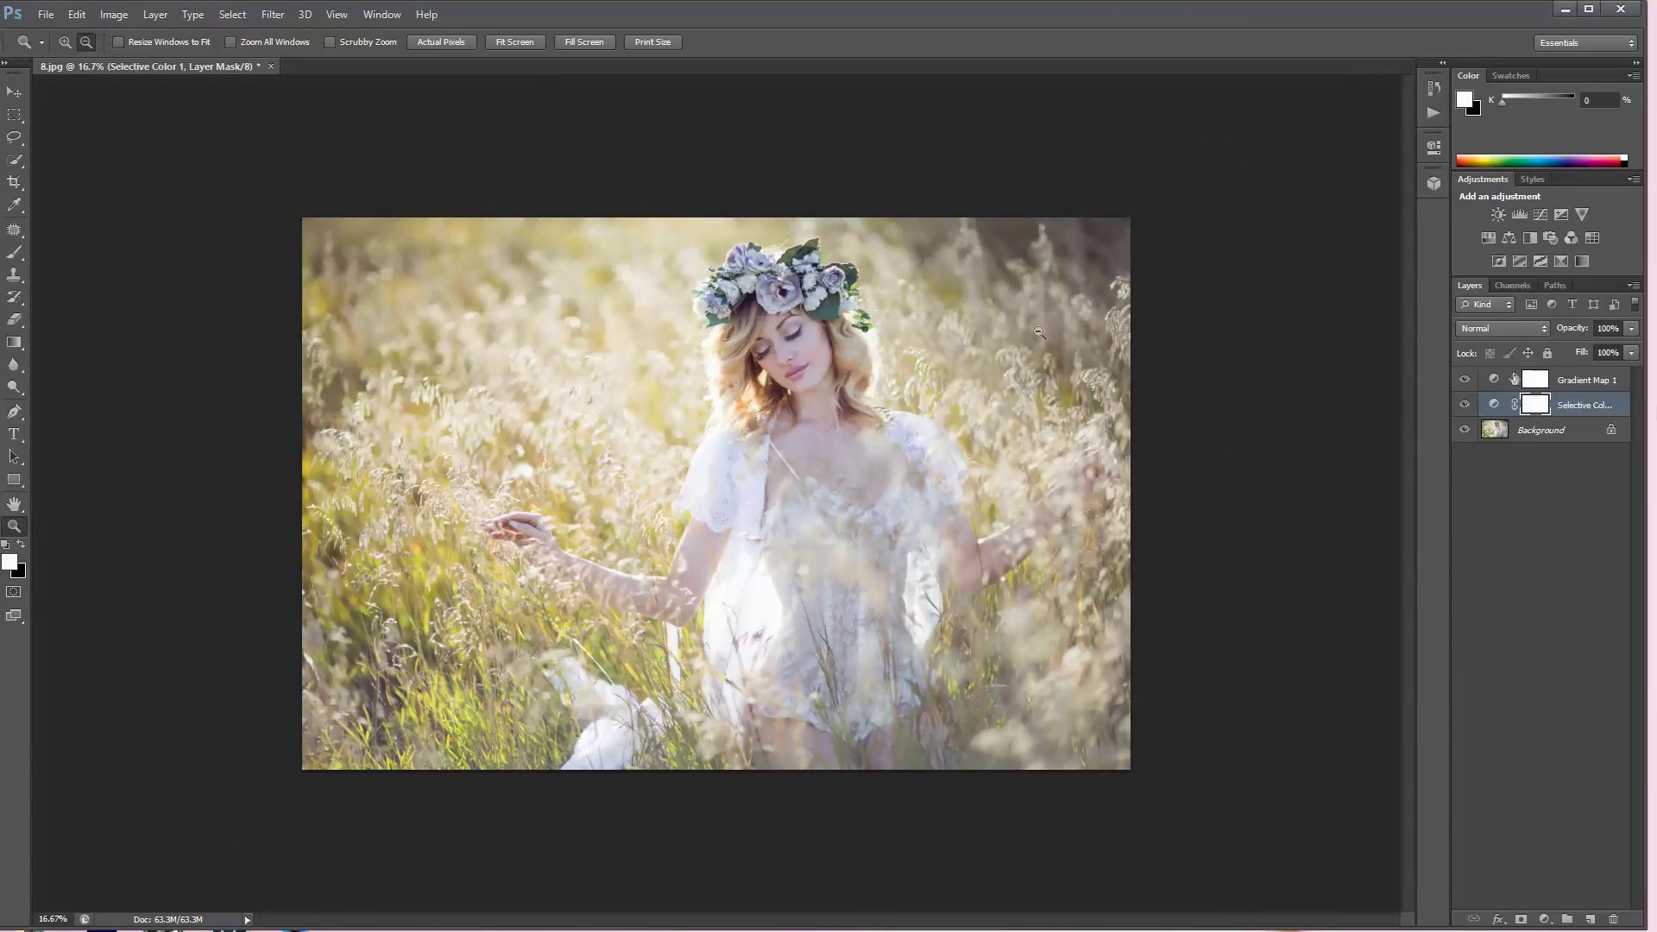
pyautogui.click(1462, 382)
pyautogui.click(1462, 382)
pyautogui.click(1464, 407)
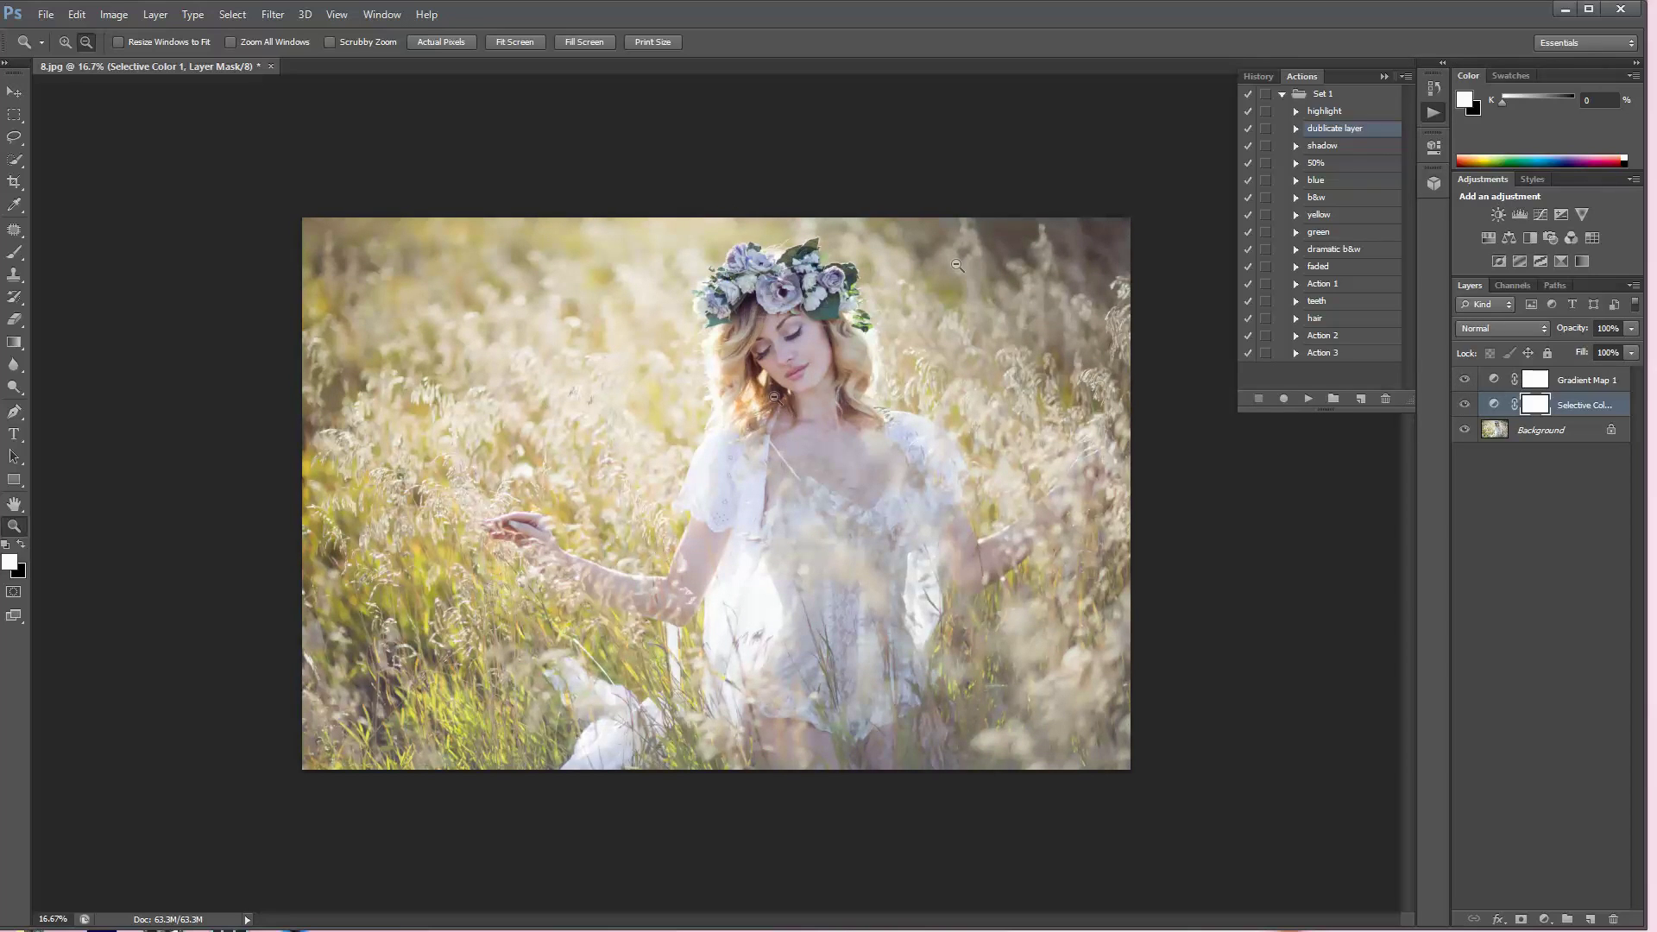
# Run the highlight action on the Background layer to create a black-masked copy for brightening
pyautogui.click(1549, 434)
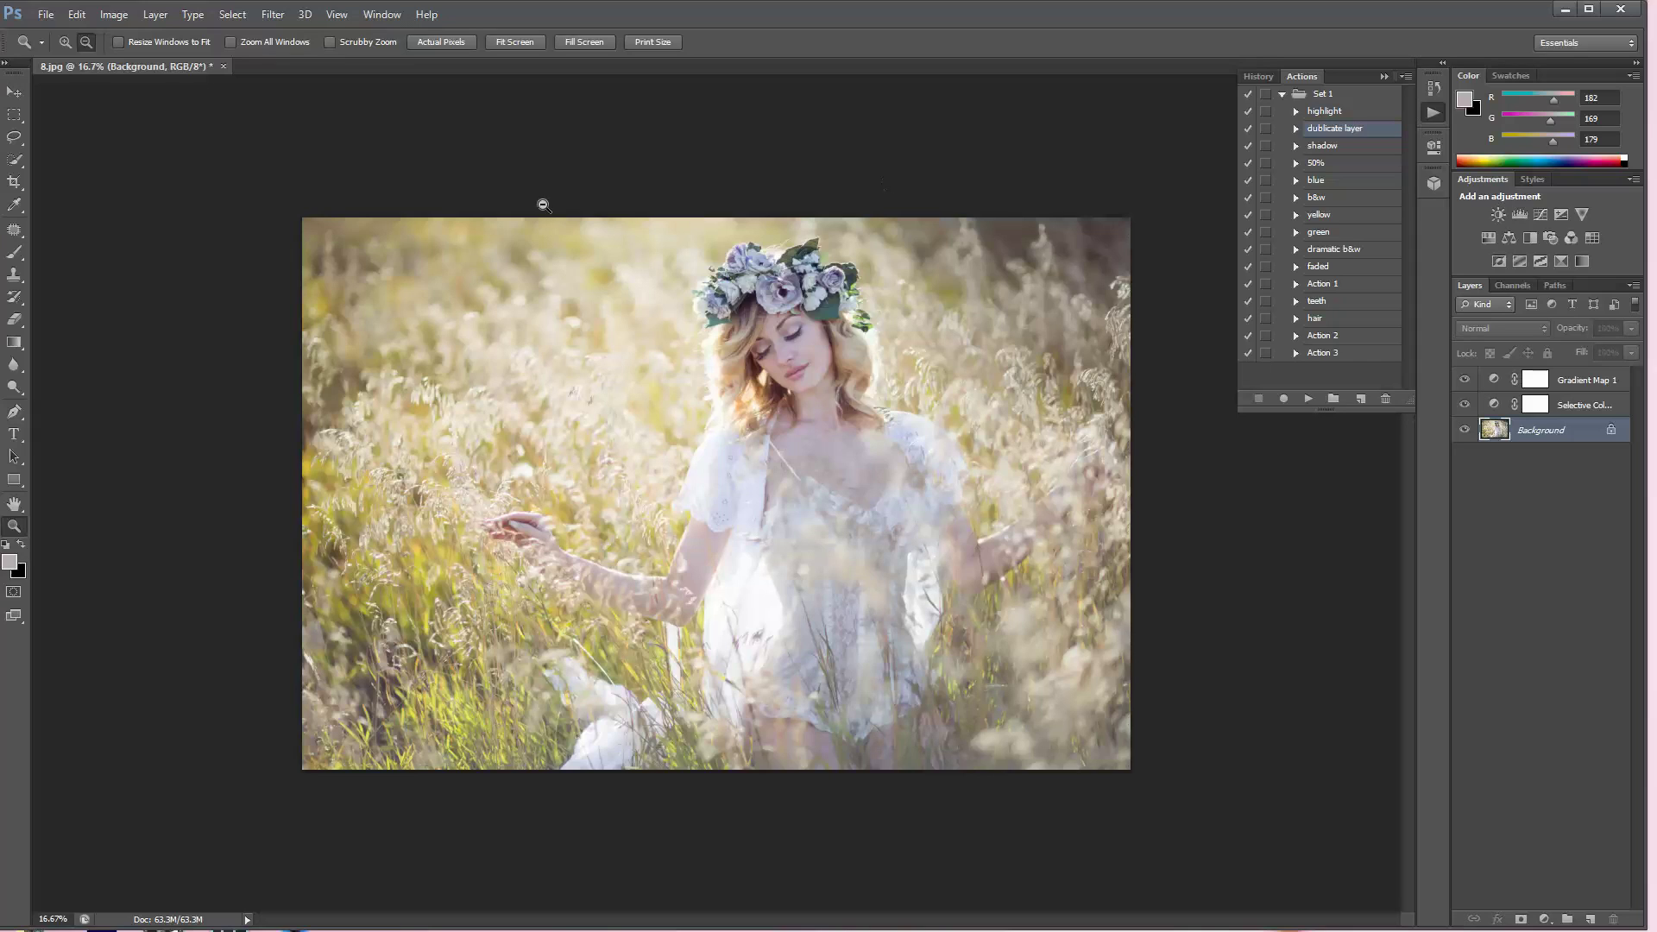
pyautogui.click(1316, 111)
pyautogui.click(1308, 400)
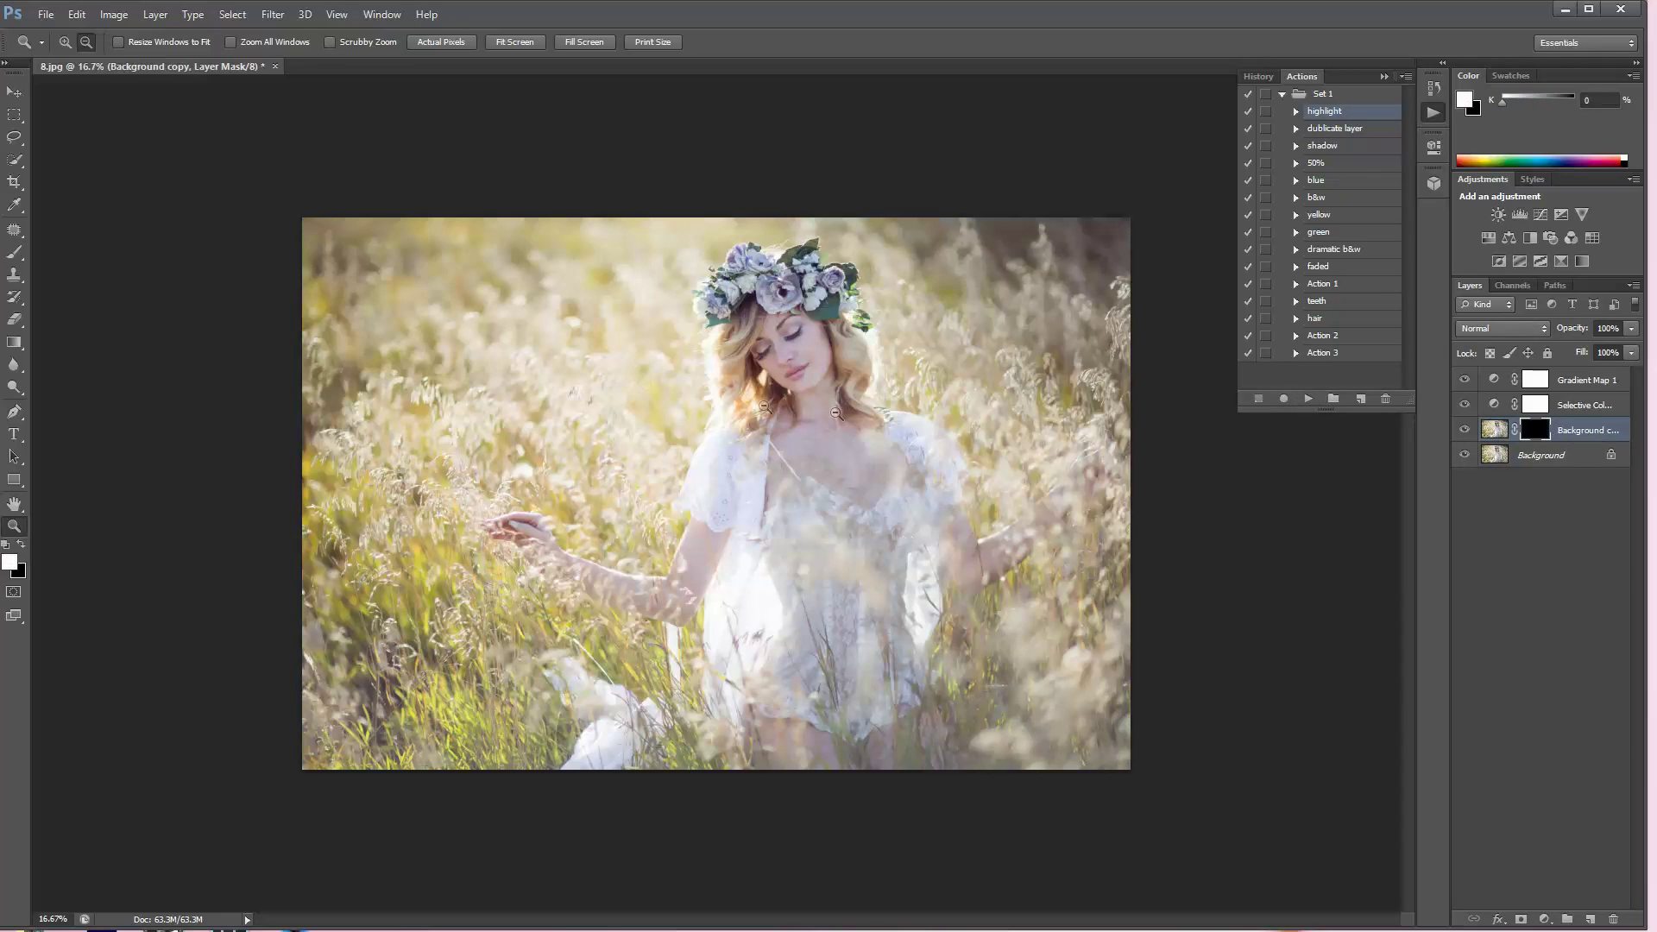
# Paint white on the highlight layer's mask over the brow bone, nose bridge and lips with a small soft brush
pyautogui.click(65, 43)
pyautogui.click(806, 326)
pyautogui.click(805, 321)
pyautogui.click(802, 315)
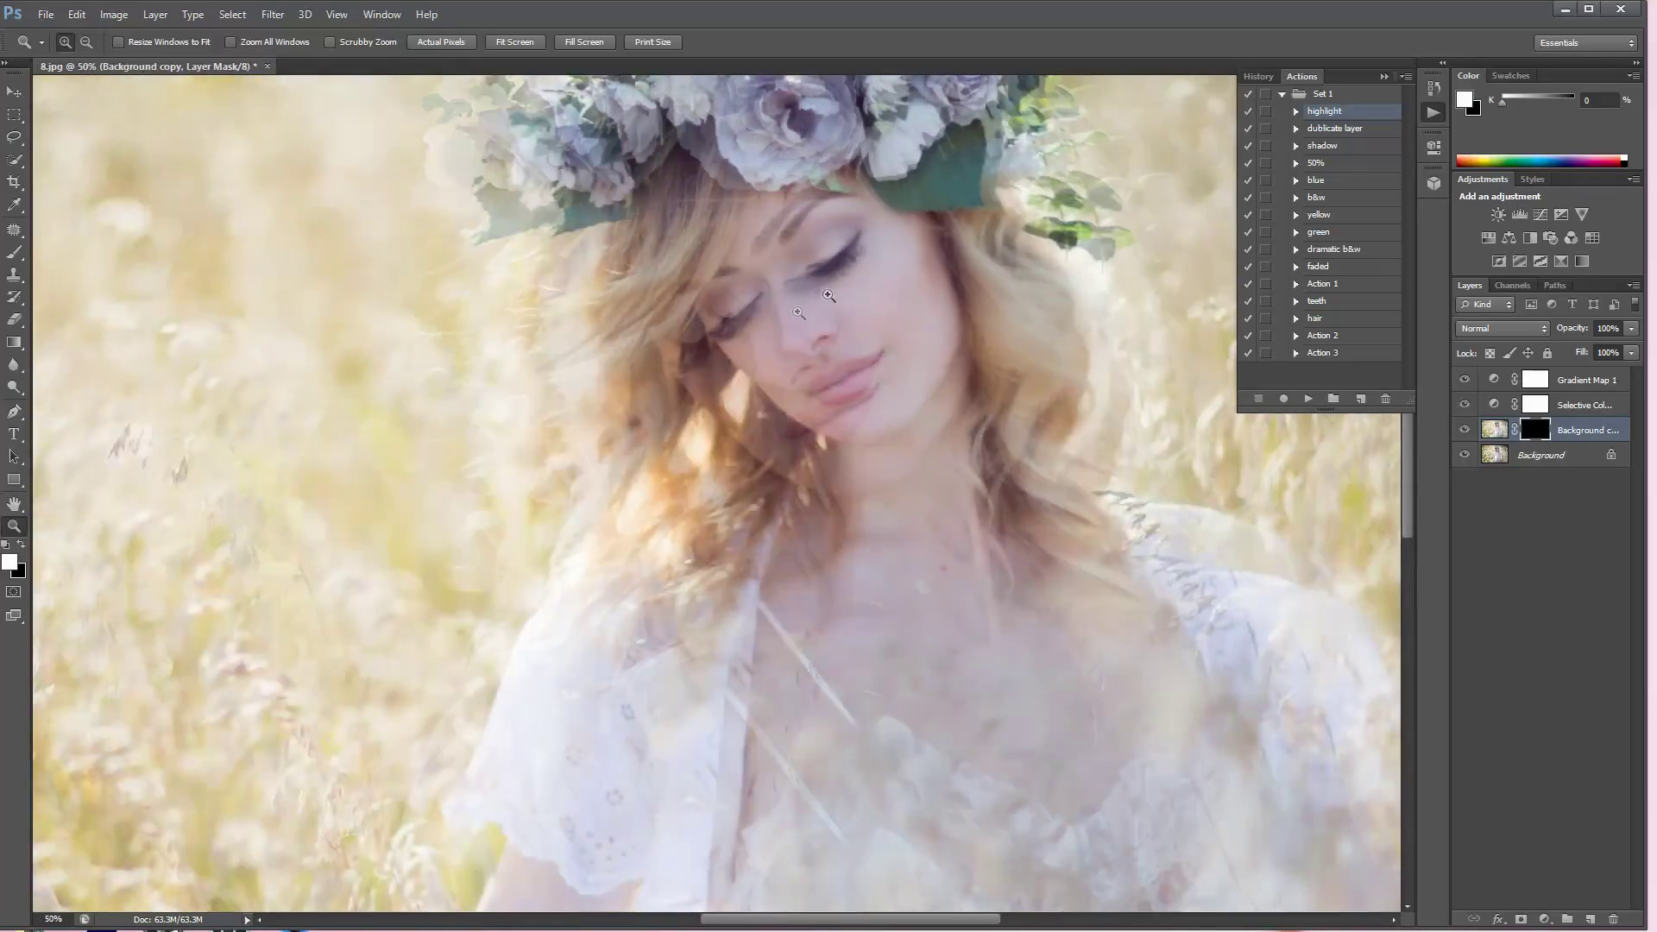
pyautogui.click(800, 309)
pyautogui.click(863, 255)
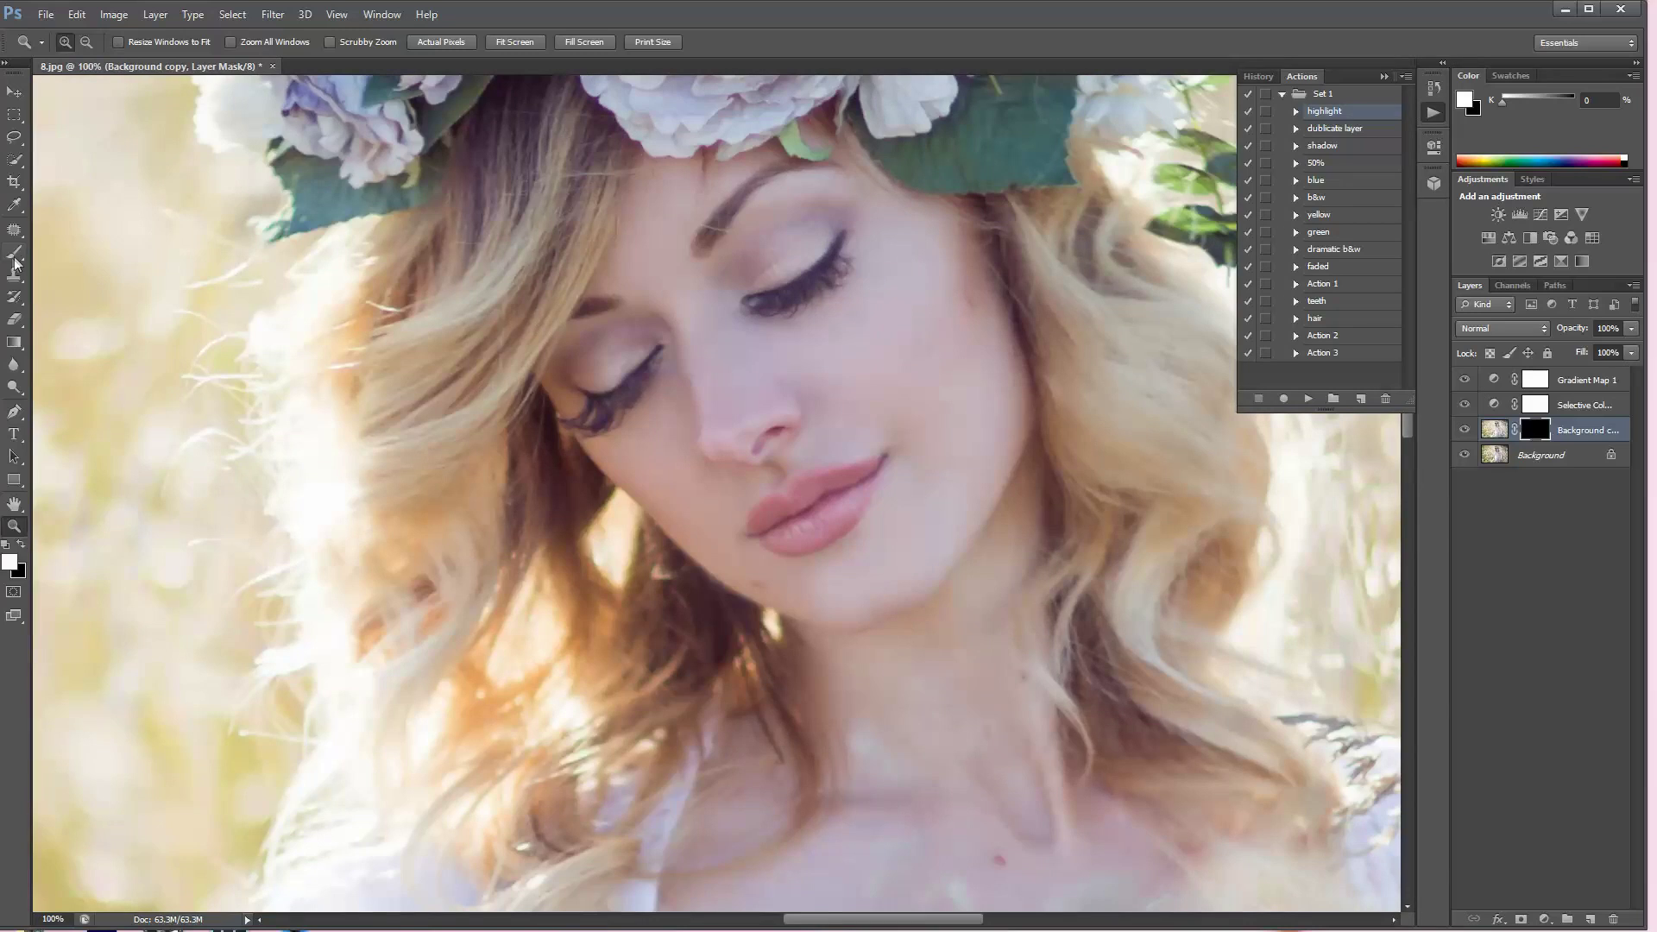
pyautogui.click(14, 252)
pyautogui.click(84, 43)
pyautogui.moveTo(79, 97); pyautogui.dragTo(70, 99)
pyautogui.click(377, 138)
pyautogui.click(85, 42)
pyautogui.click(788, 197)
pyautogui.moveTo(677, 312)
pyautogui.mouseDown()
pyautogui.moveTo(748, 422)
pyautogui.moveTo(741, 389)
pyautogui.mouseUp()
pyautogui.moveTo(780, 499)
pyautogui.mouseDown()
pyautogui.moveTo(853, 471)
pyautogui.moveTo(770, 498)
pyautogui.moveTo(856, 506)
pyautogui.mouseUp()
# Enlarge the brush to 127 px and paint highlights over the cheek beneath the eye on the highlight mask
pyautogui.click(84, 42)
pyautogui.moveTo(70, 99); pyautogui.dragTo(83, 100)
pyautogui.click(823, 370)
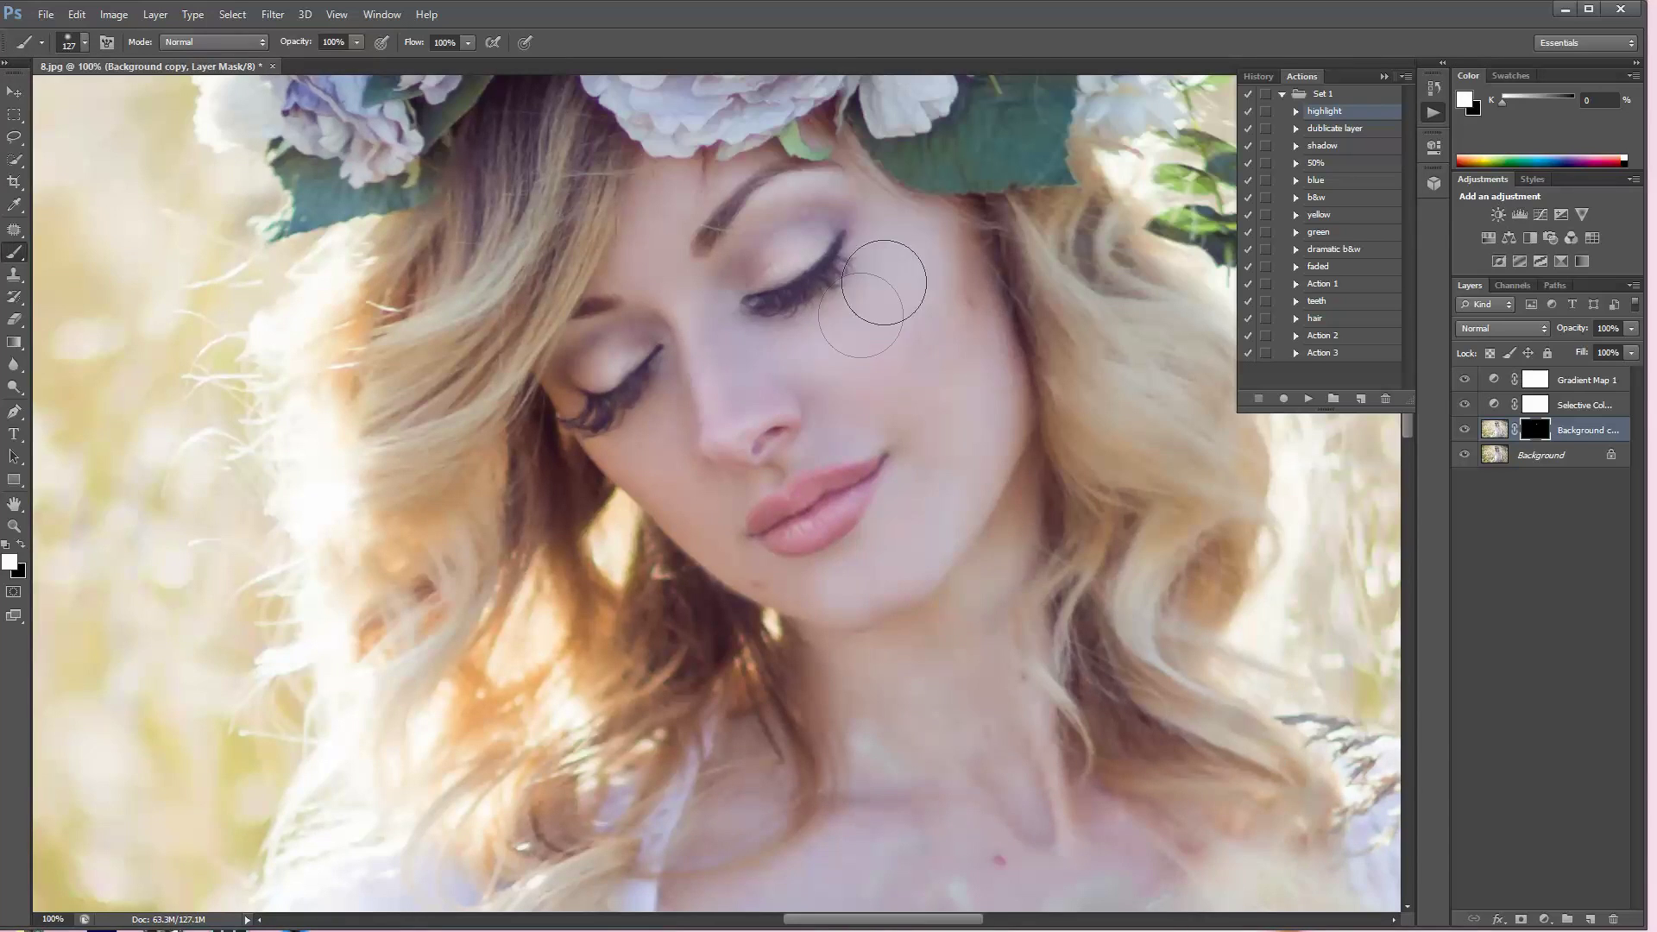
pyautogui.moveTo(920, 254)
pyautogui.mouseDown()
pyautogui.moveTo(668, 188)
pyautogui.moveTo(651, 440)
pyautogui.moveTo(859, 577)
pyautogui.moveTo(975, 409)
pyautogui.mouseUp()
# Adjust the brush size and paint highlights over the hair on both sides of the face
pyautogui.press('[')
pyautogui.press('[')
pyautogui.press('[')
pyautogui.press('[')
pyautogui.press('[')
pyautogui.press('[')
pyautogui.hotkey('ctrl', '-')
pyautogui.hotkey('ctrl', '-')
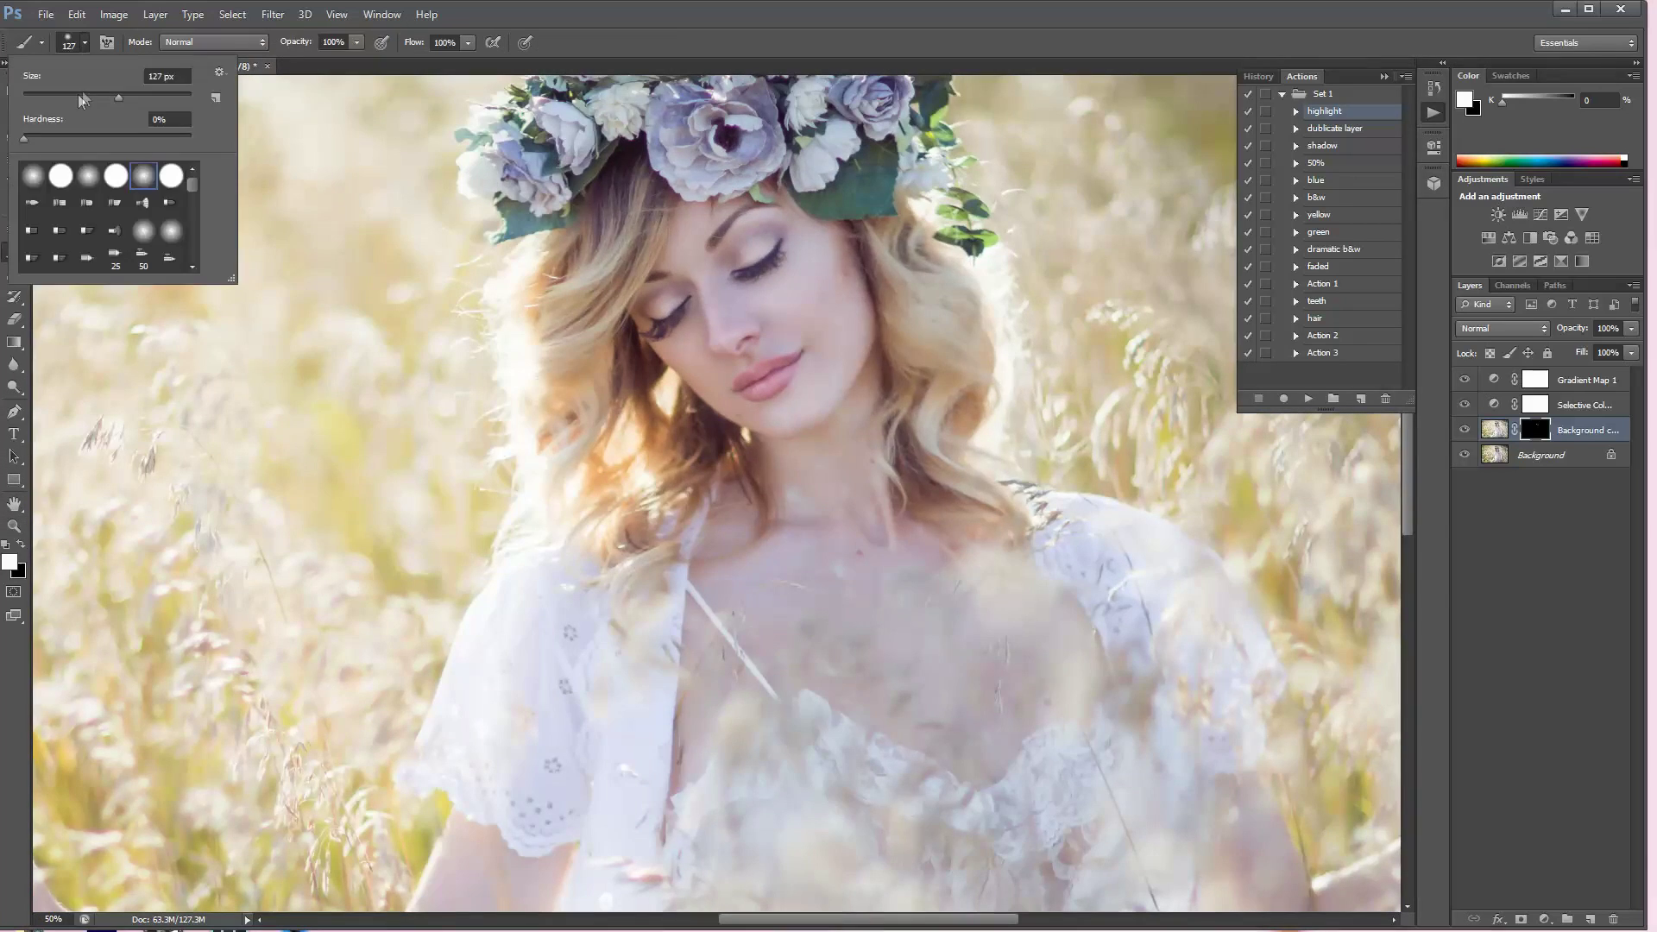
pyautogui.moveTo(604, 227); pyautogui.dragTo(598, 445)
pyautogui.moveTo(906, 245); pyautogui.dragTo(942, 469)
pyautogui.press(']')
pyautogui.press(']')
pyautogui.press(']')
pyautogui.press(']')
pyautogui.press(']')
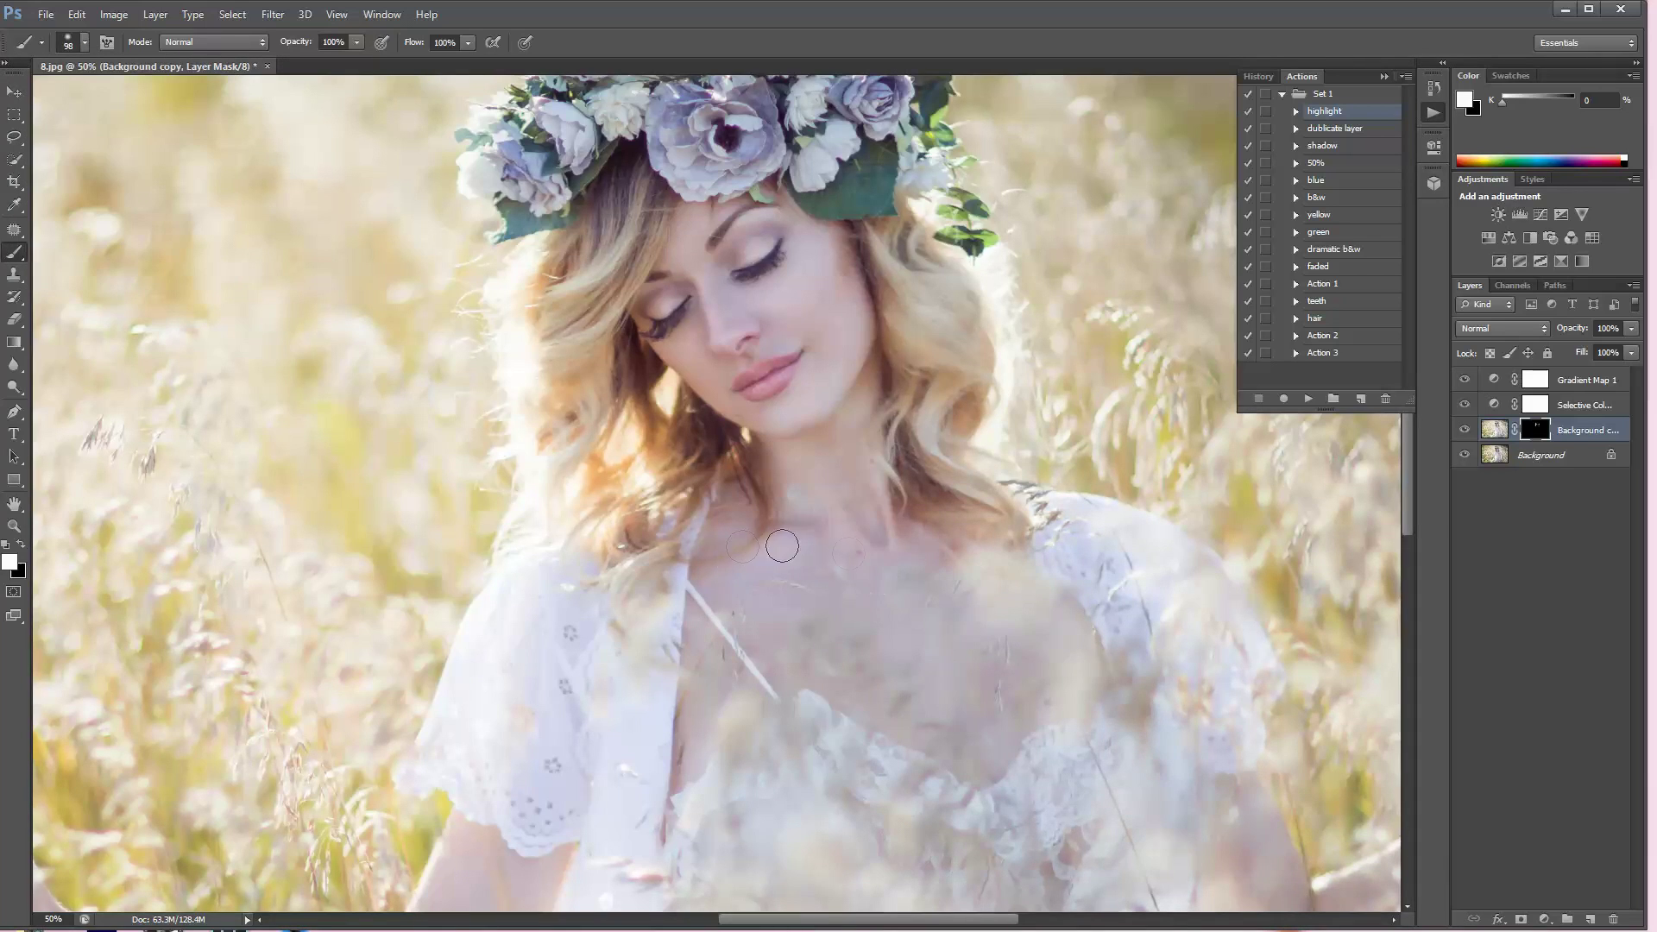
# Paint highlights along both arms on the highlight mask with a 137 px soft brush
pyautogui.click(14, 525)
pyautogui.click(86, 42)
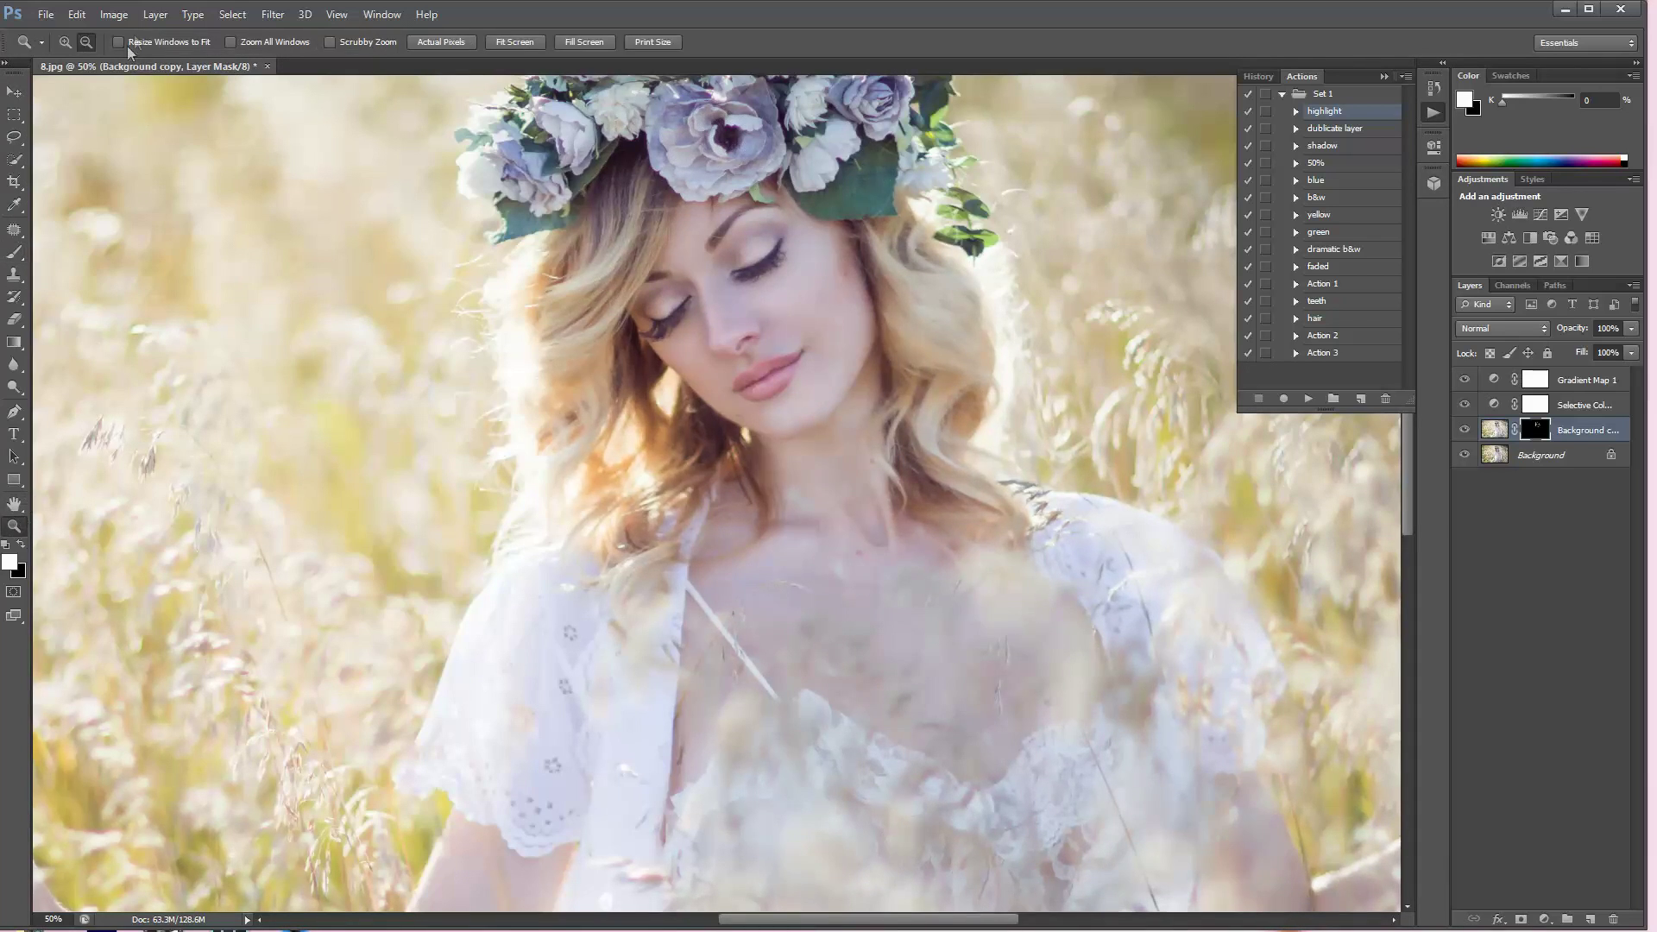
pyautogui.click(255, 199)
pyautogui.click(18, 253)
pyautogui.click(14, 526)
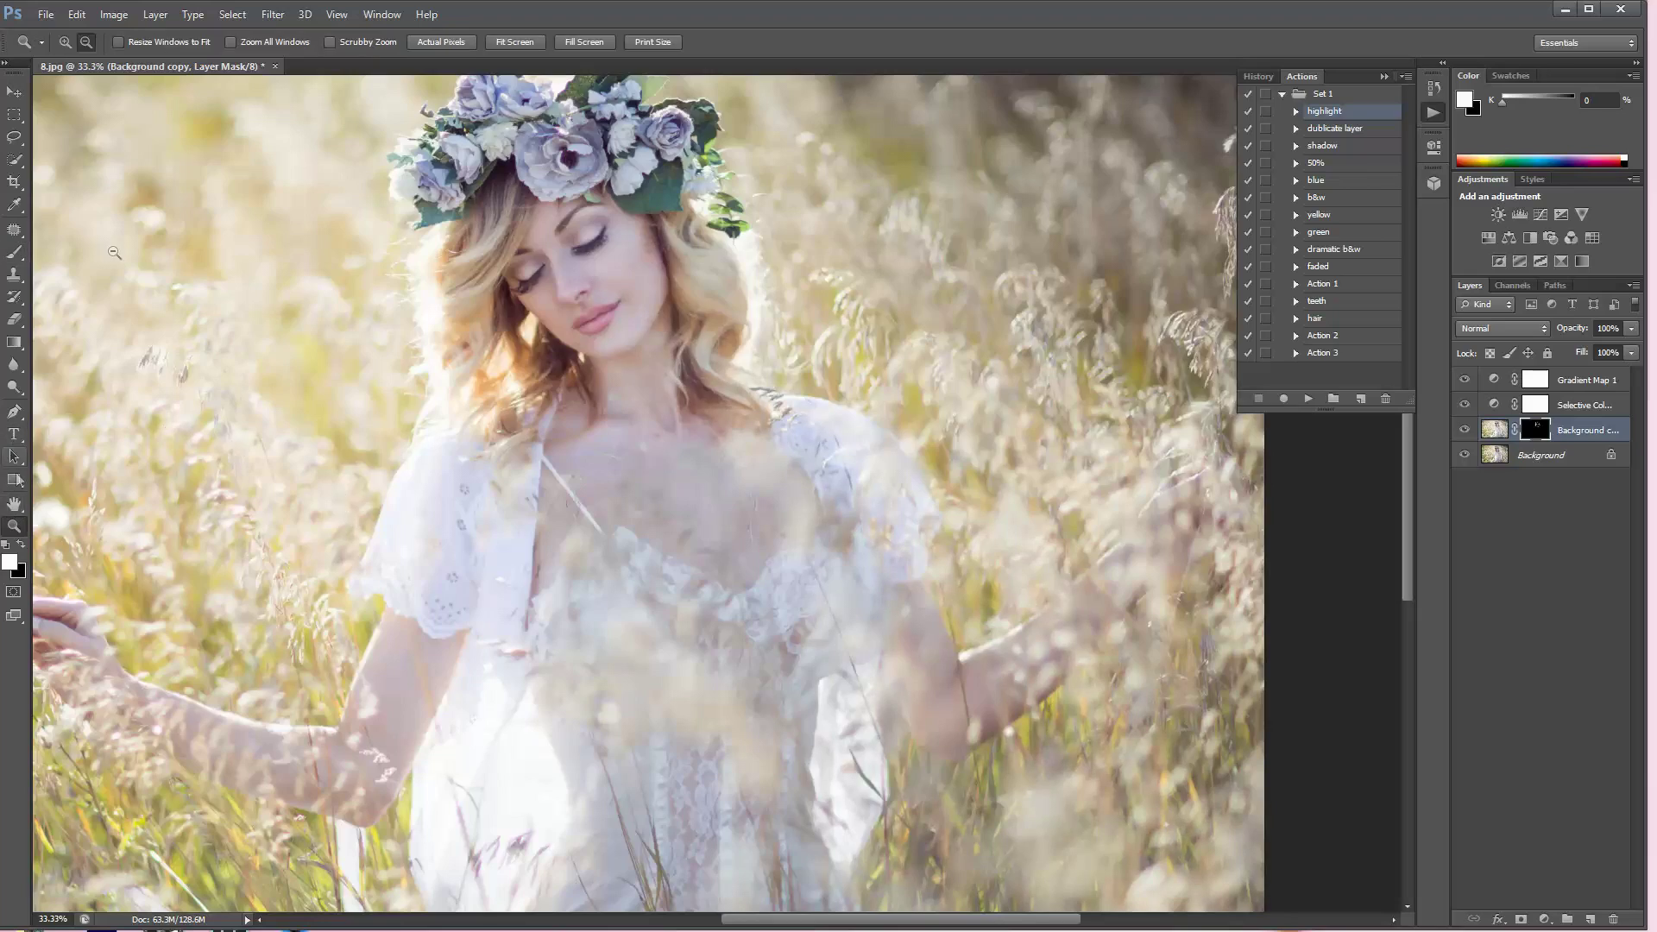
pyautogui.click(112, 406)
pyautogui.click(15, 253)
pyautogui.click(85, 42)
pyautogui.moveTo(451, 541); pyautogui.dragTo(679, 587)
pyautogui.moveTo(1091, 526); pyautogui.dragTo(1170, 554)
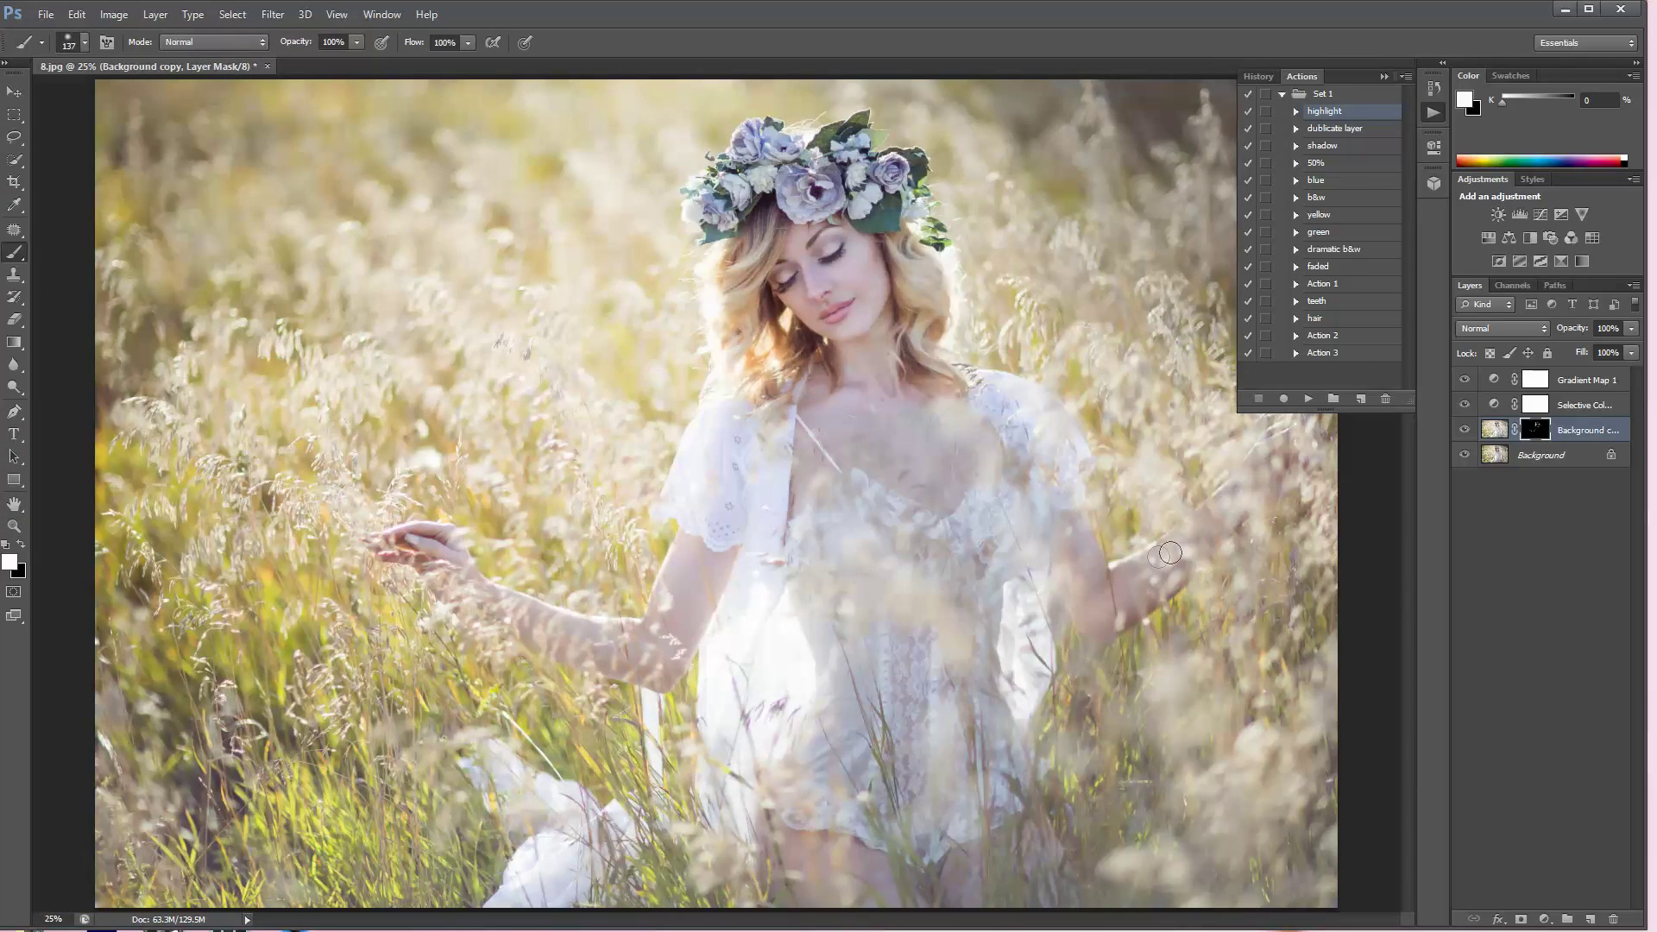
# Run the shadow action on the Background layer to create a black-masked copy for darkening
pyautogui.click(14, 525)
pyautogui.click(308, 268)
pyautogui.click(1559, 456)
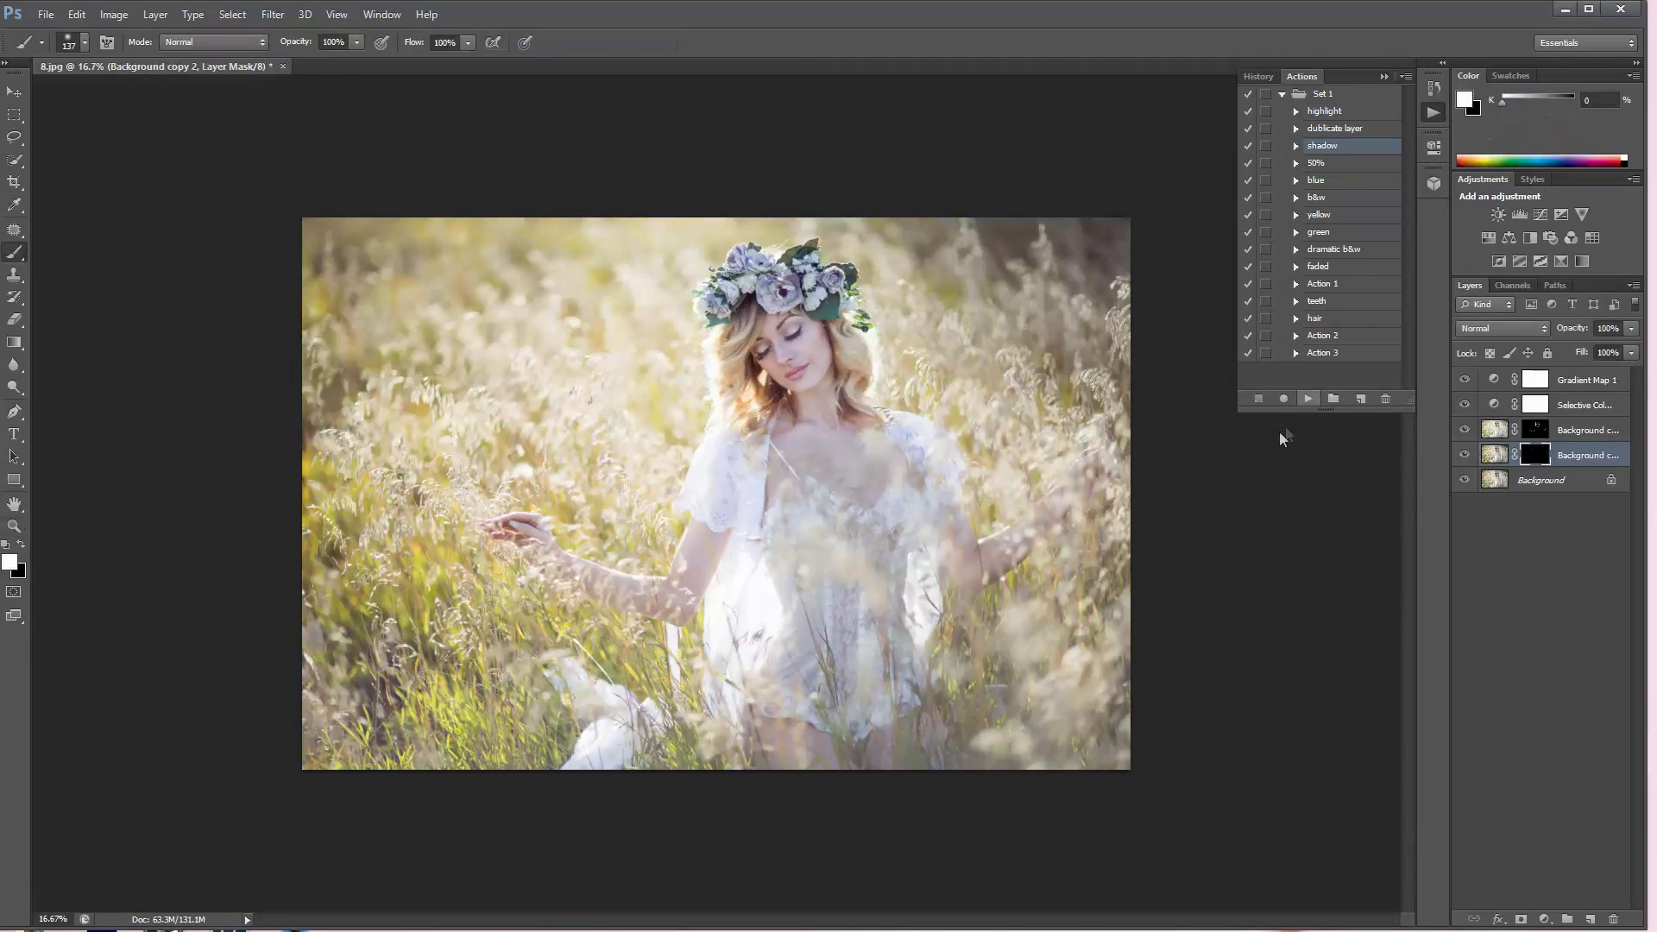
# Paint a short shadow along the lash line of one eye on the shadow mask with a reduced brush
pyautogui.click(13, 525)
pyautogui.click(816, 388)
pyautogui.click(802, 366)
pyautogui.click(796, 361)
pyautogui.click(776, 264)
pyautogui.click(14, 252)
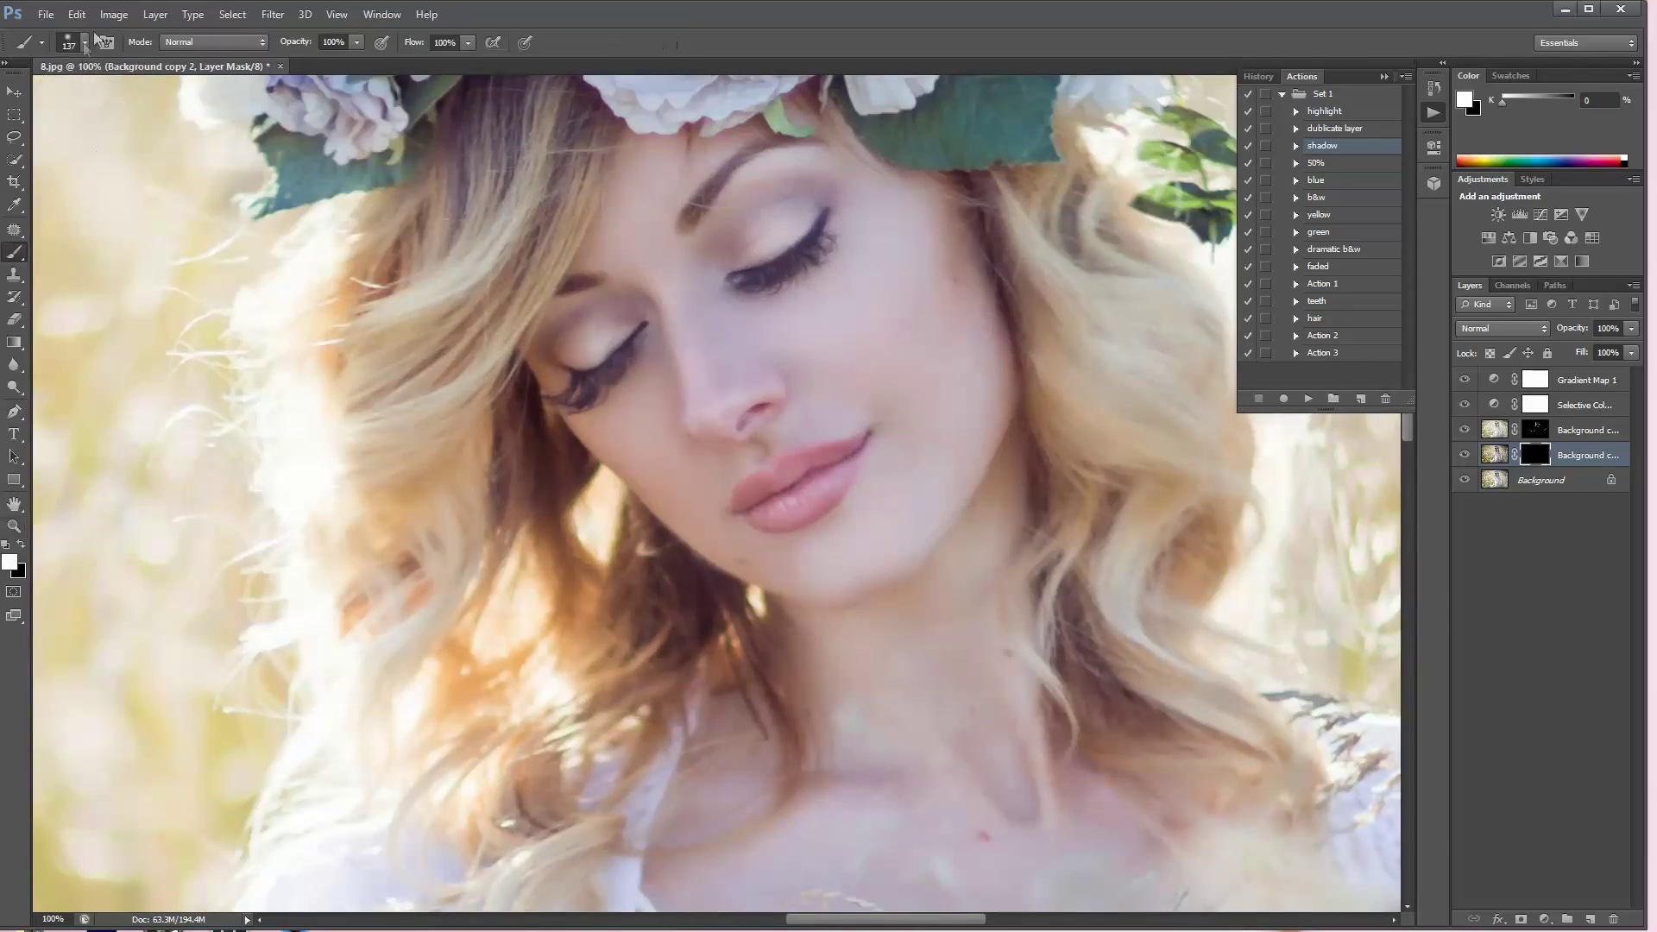
pyautogui.click(85, 42)
pyautogui.moveTo(73, 91); pyautogui.dragTo(33, 90)
pyautogui.moveTo(782, 266); pyautogui.dragTo(800, 267)
# Paint shadows around both eyes with an 87 px brush, and resize the brush to shade the side and base of the nose
pyautogui.click(84, 42)
pyautogui.moveTo(33, 90); pyautogui.dragTo(54, 91)
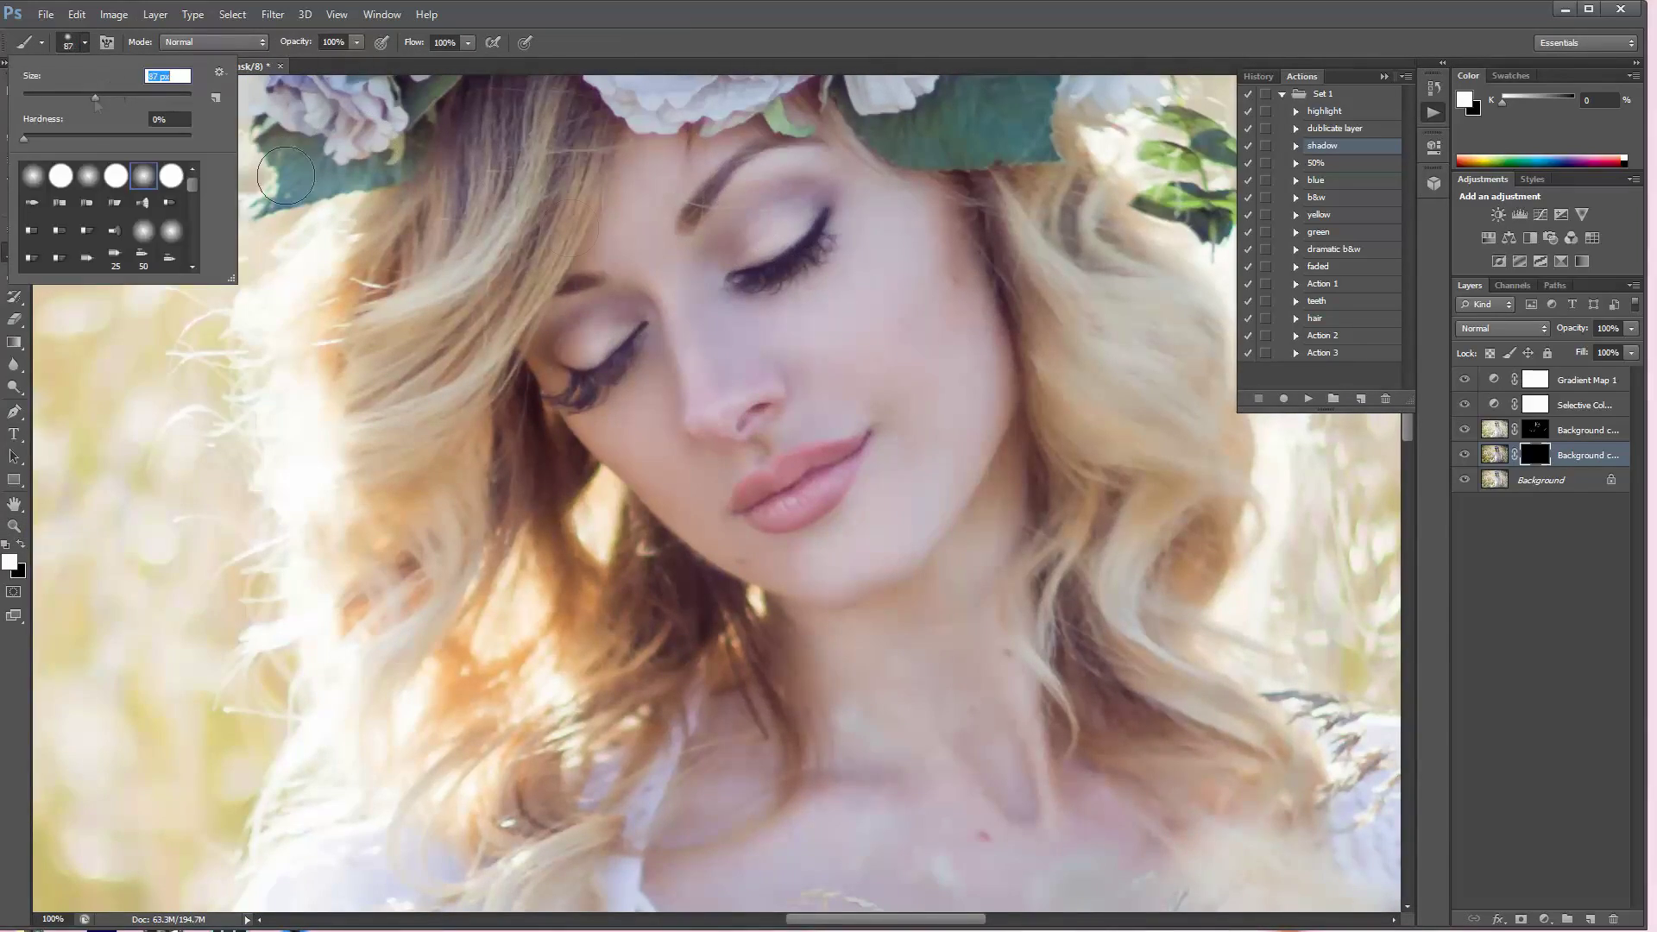
pyautogui.moveTo(810, 191)
pyautogui.mouseDown()
pyautogui.moveTo(741, 222)
pyautogui.moveTo(813, 183)
pyautogui.mouseUp()
pyautogui.moveTo(536, 343)
pyautogui.mouseDown()
pyautogui.moveTo(587, 322)
pyautogui.moveTo(568, 381)
pyautogui.mouseUp()
pyautogui.click(85, 42)
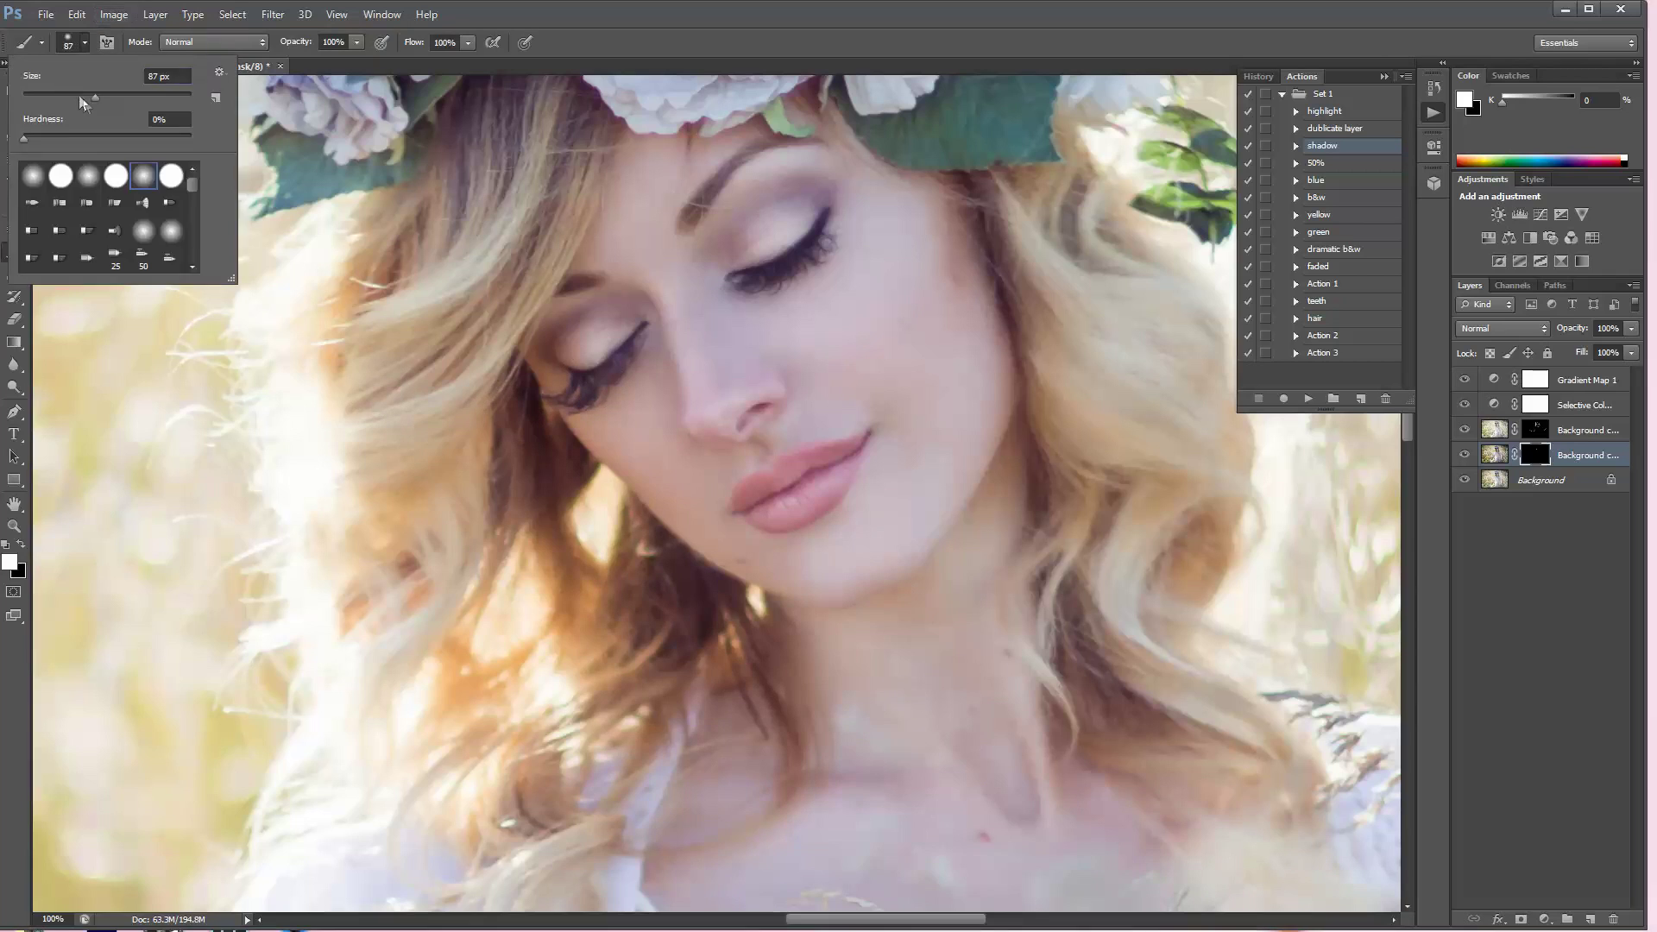
pyautogui.moveTo(87, 102); pyautogui.dragTo(81, 102)
pyautogui.moveTo(681, 412); pyautogui.dragTo(661, 357)
pyautogui.moveTo(730, 435)
pyautogui.mouseDown()
pyautogui.moveTo(774, 380)
pyautogui.moveTo(693, 438)
pyautogui.mouseUp()
# Paint shadows along the jaw and side of the face with a 114 px brush, and reduce it to 41 px for the chin
pyautogui.click(85, 43)
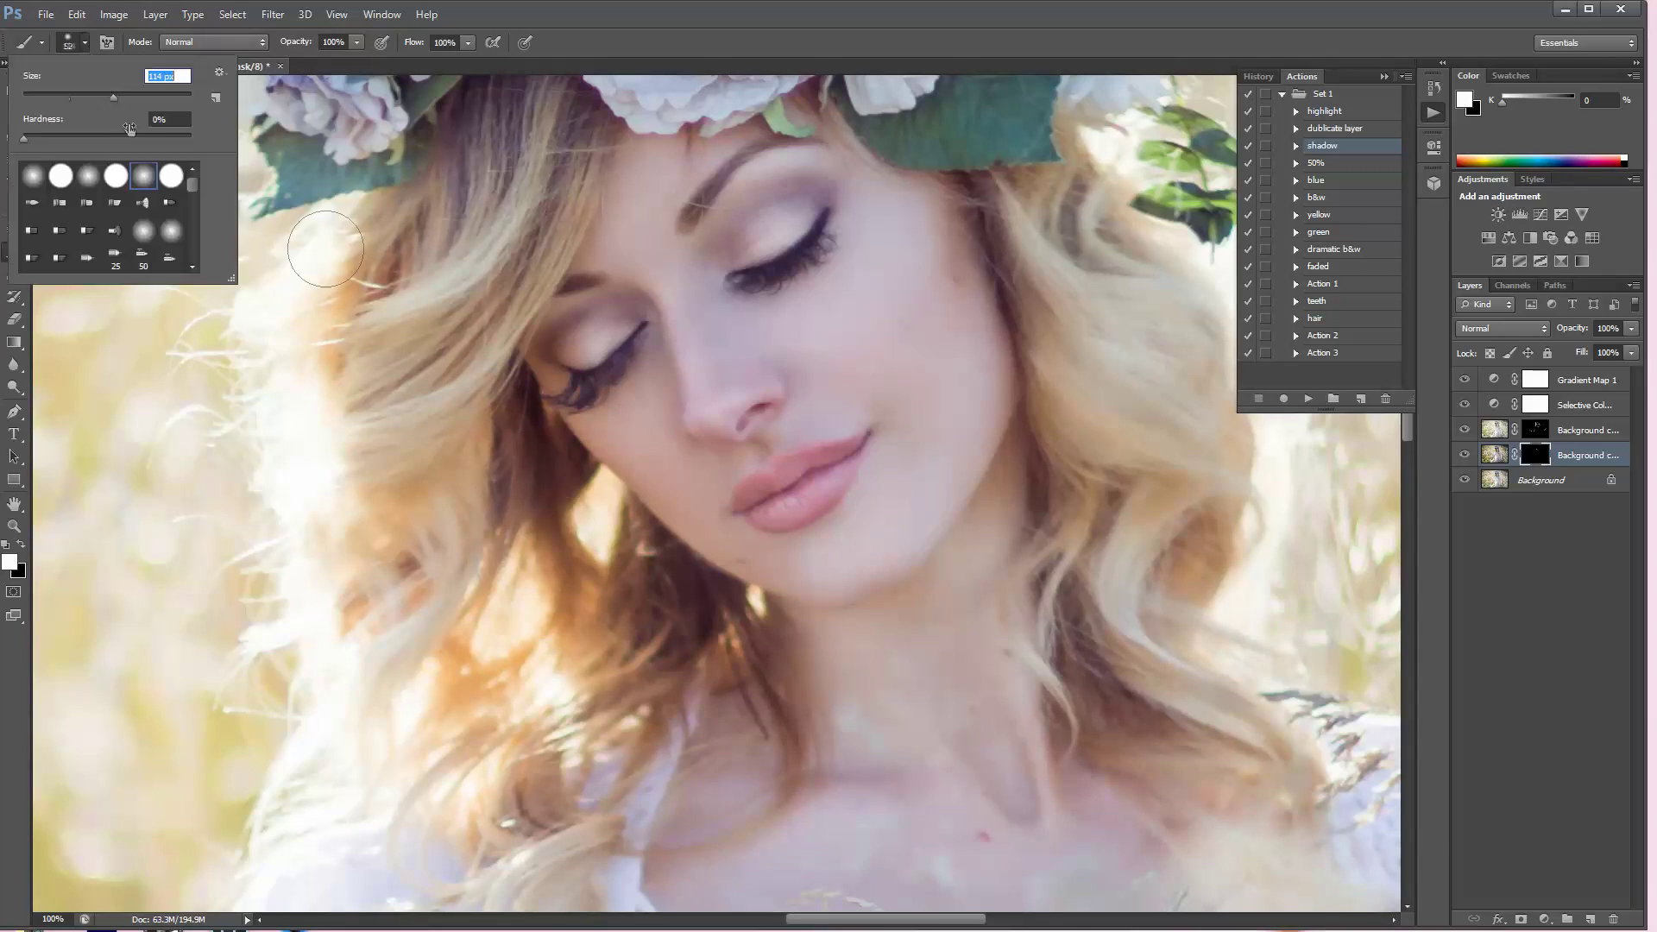
pyautogui.moveTo(42, 91); pyautogui.dragTo(64, 90)
pyautogui.moveTo(597, 466); pyautogui.dragTo(887, 560)
pyautogui.moveTo(967, 203)
pyautogui.mouseDown()
pyautogui.moveTo(1001, 289)
pyautogui.moveTo(950, 562)
pyautogui.mouseUp()
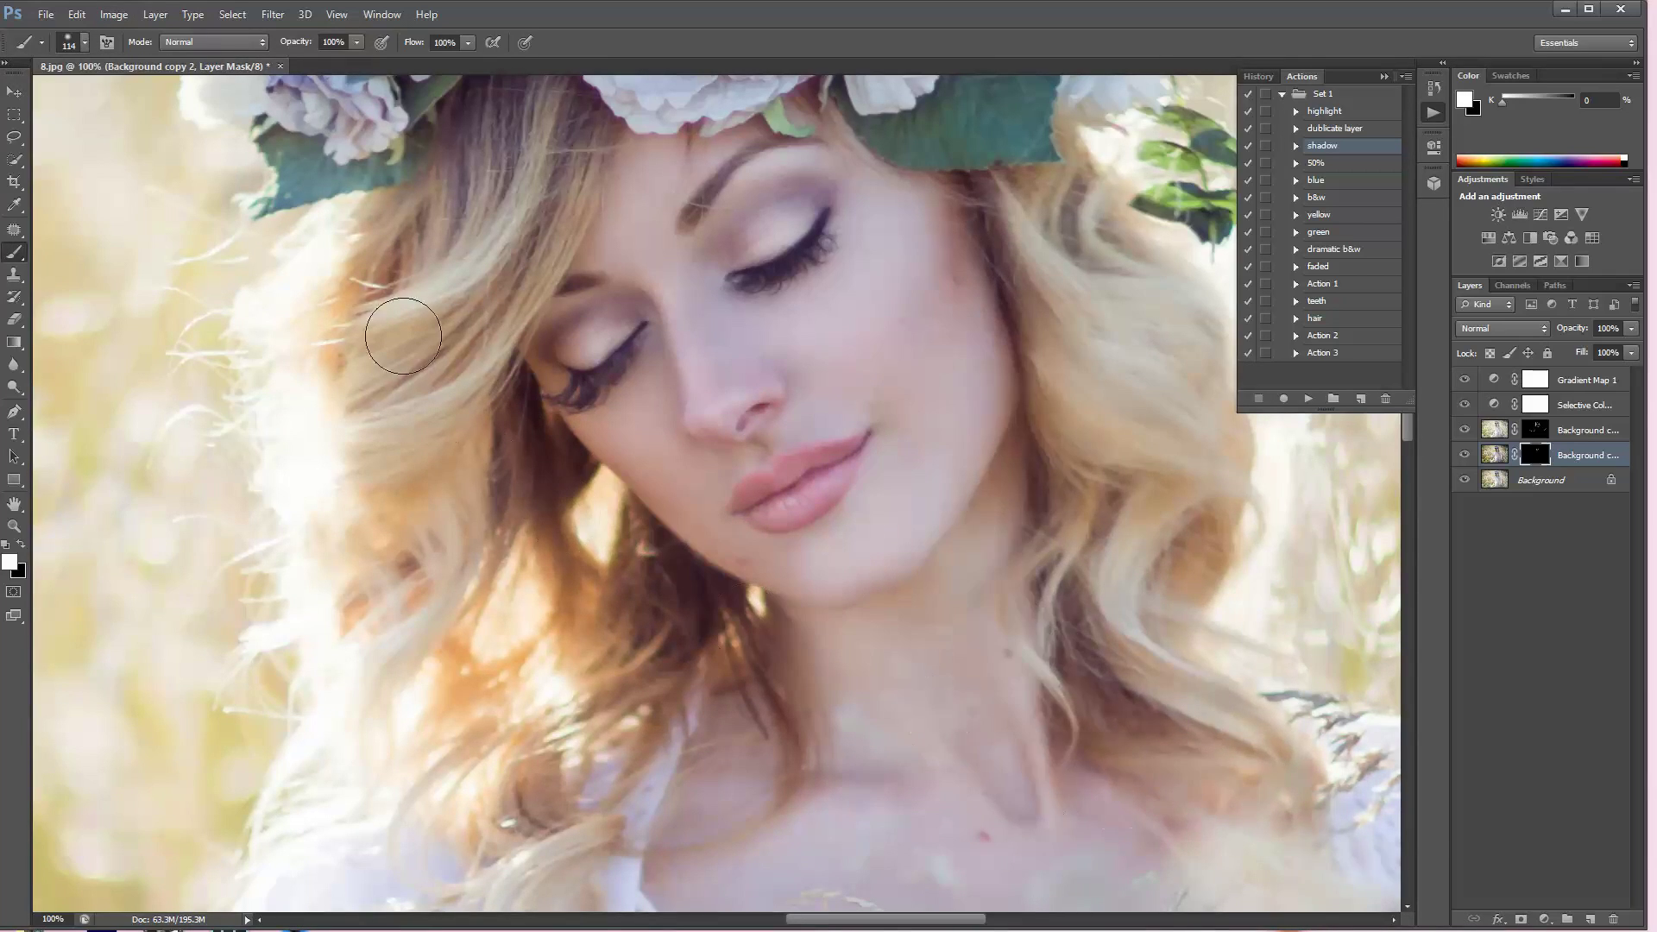
pyautogui.click(84, 42)
pyautogui.moveTo(95, 97); pyautogui.dragTo(57, 96)
pyautogui.press('Return')
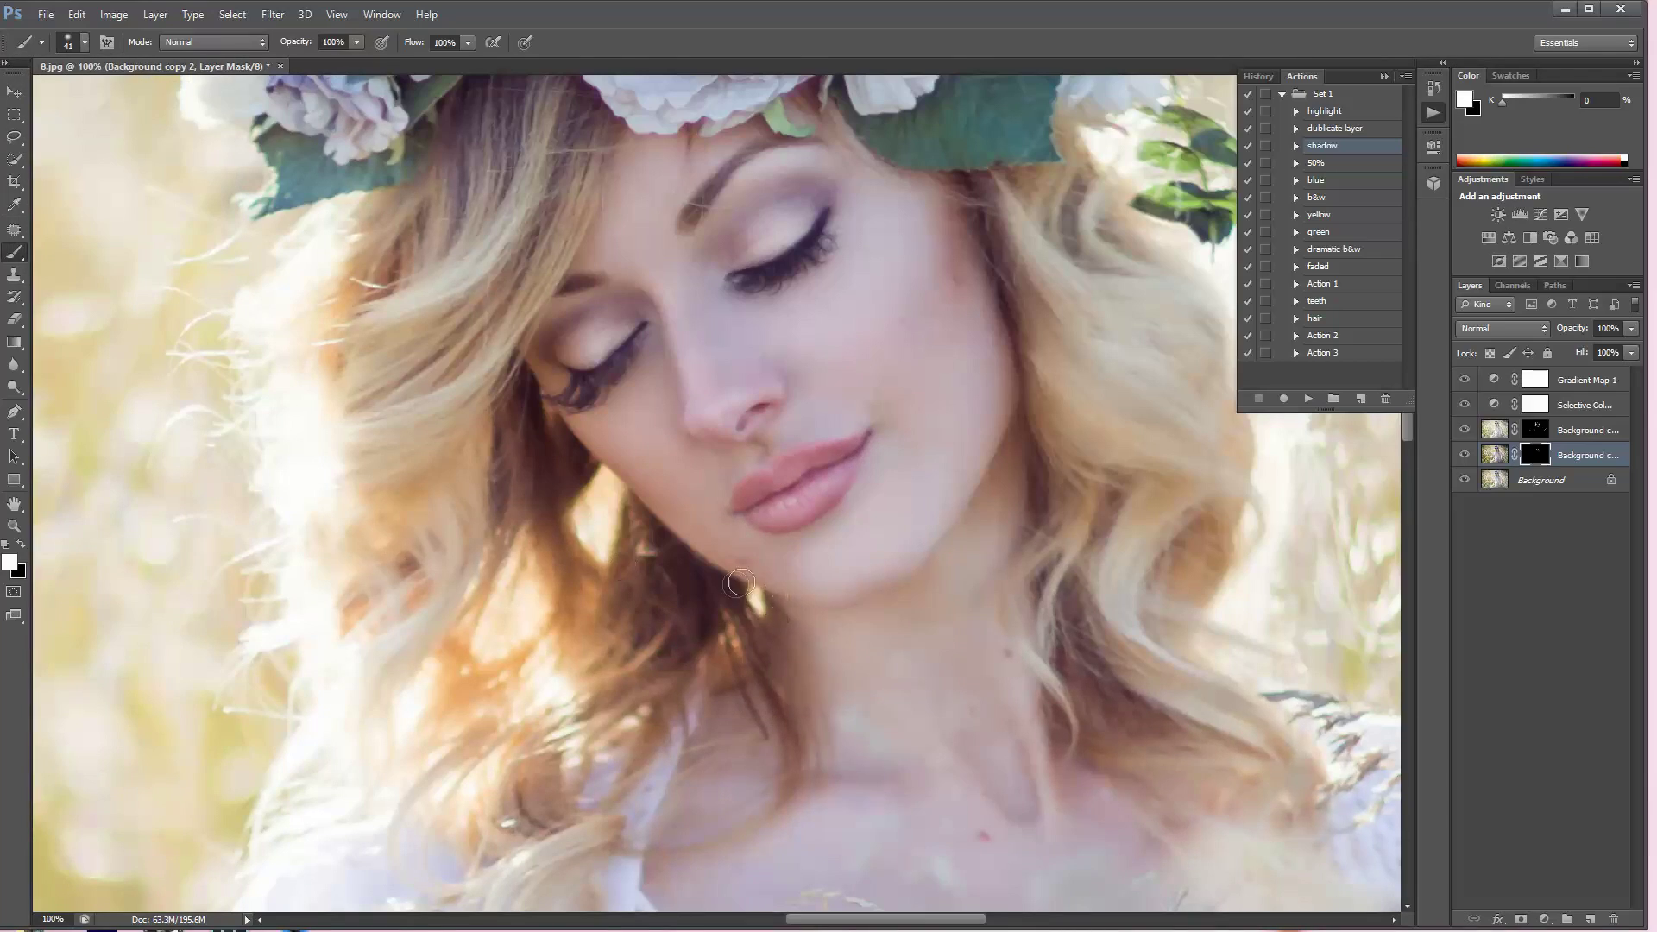
# Paint shadows down the folds of the dress on the shadow mask with a 131 px soft brush
pyautogui.click(14, 525)
pyautogui.keyDown('alt'); pyautogui.click(388, 207); pyautogui.keyUp('alt')
pyautogui.keyDown('alt'); pyautogui.click(388, 208); pyautogui.keyUp('alt')
pyautogui.keyDown('alt'); pyautogui.click(389, 208); pyautogui.keyUp('alt')
pyautogui.keyDown('alt'); pyautogui.click(388, 207); pyautogui.keyUp('alt')
pyautogui.click(14, 252)
pyautogui.click(85, 42)
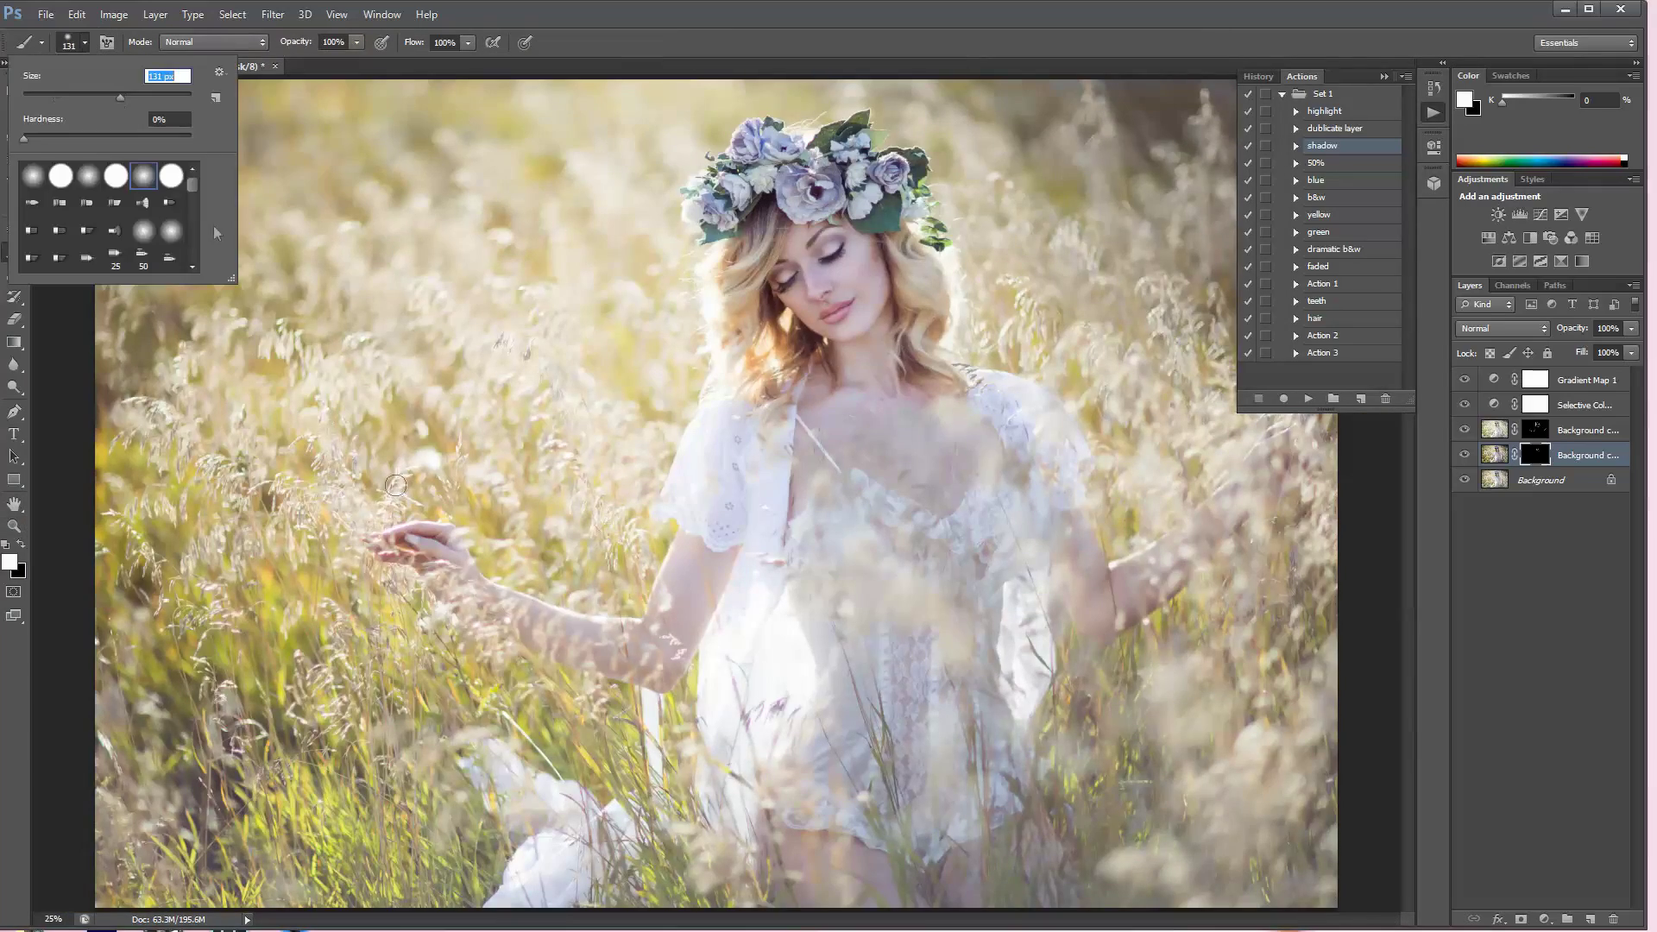
pyautogui.moveTo(57, 95); pyautogui.dragTo(71, 95)
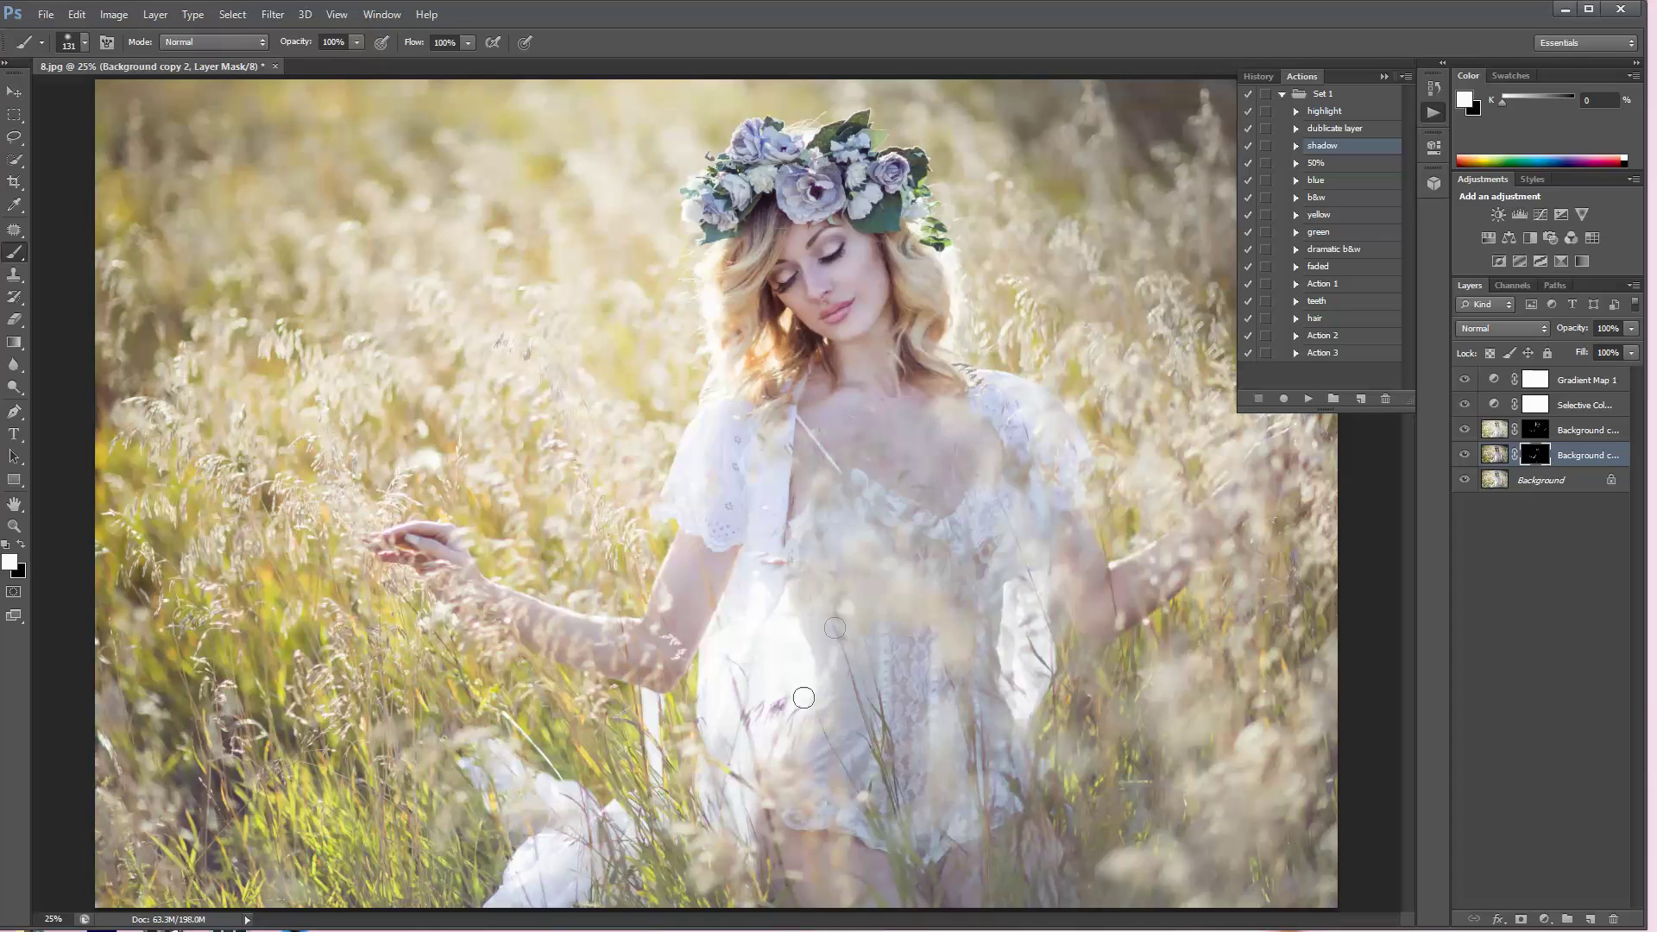
pyautogui.moveTo(893, 484); pyautogui.dragTo(799, 767)
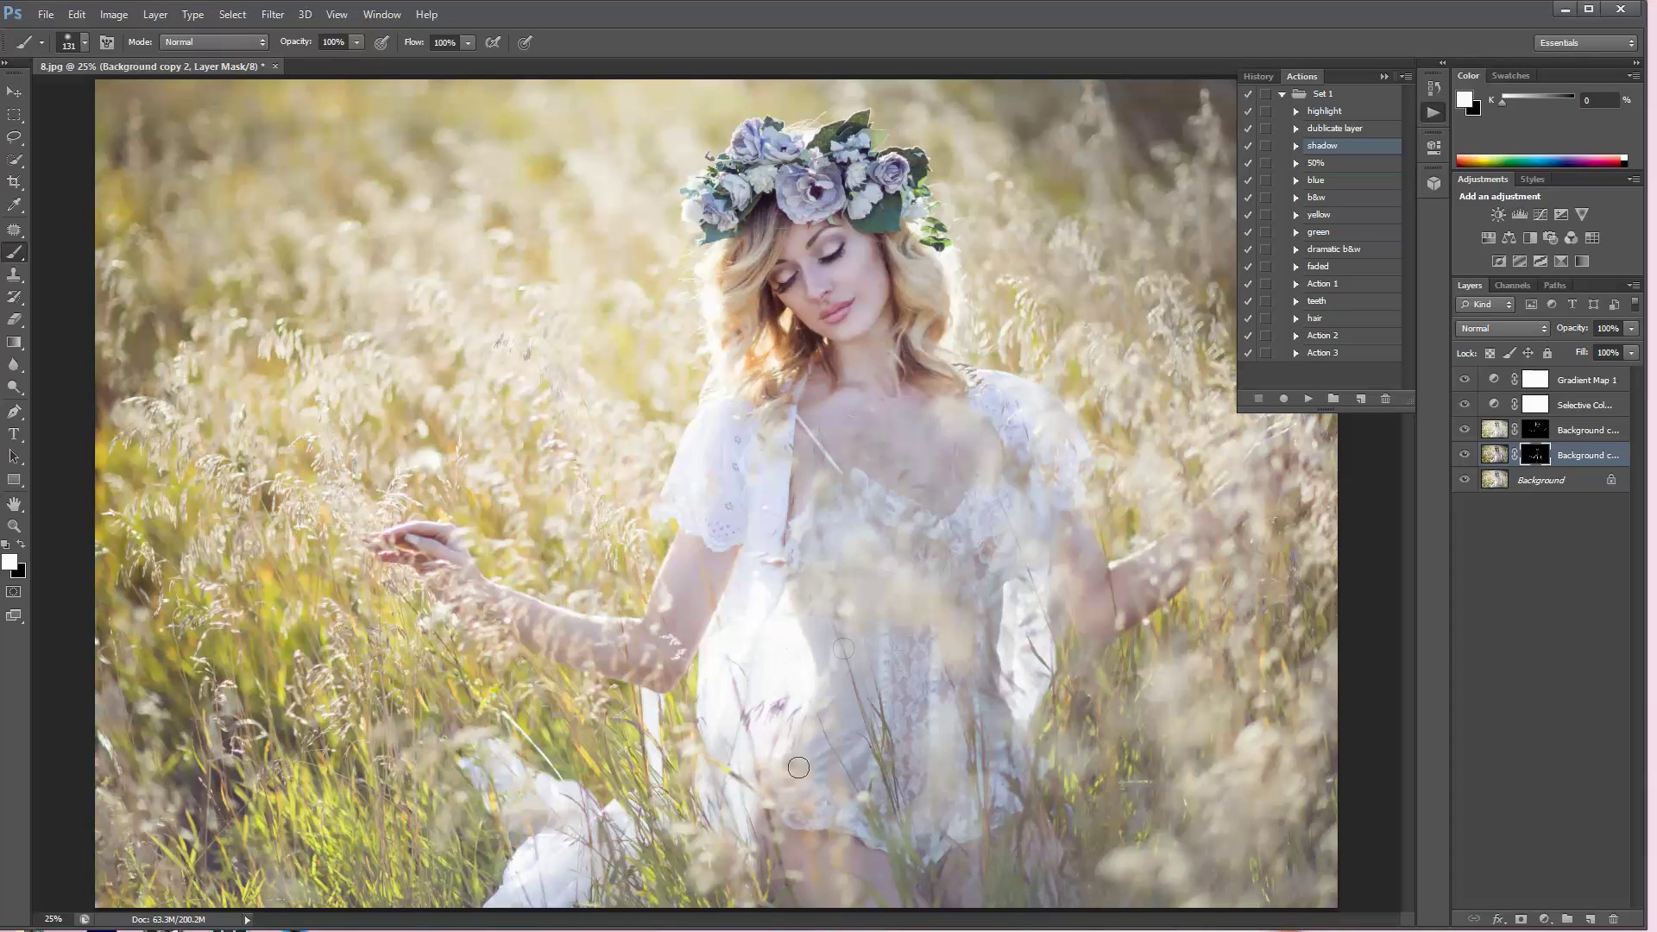
# Compare the image with and without the shadow layer, and select the Background layer
pyautogui.click(1465, 455)
pyautogui.click(1465, 456)
pyautogui.click(1525, 481)
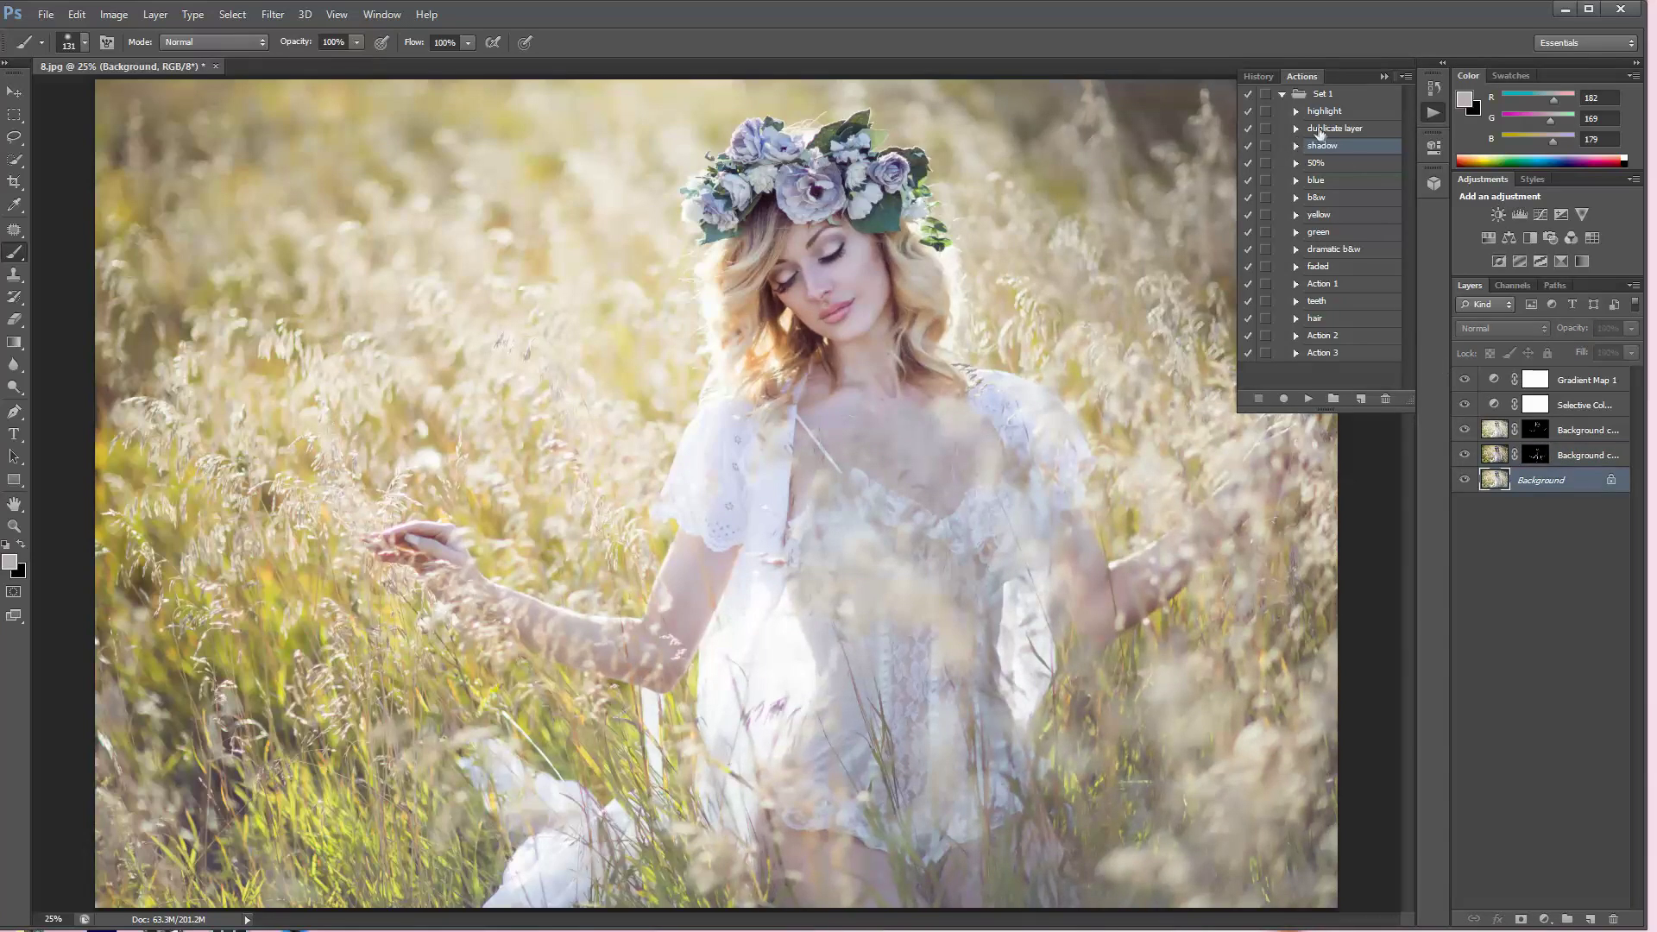
# Run the highlight action on the Background layer and paint highlights on the eyelid with a small soft white brush
pyautogui.click(1321, 112)
pyautogui.click(1308, 399)
pyautogui.click(13, 525)
pyautogui.click(847, 241)
pyautogui.click(847, 241)
pyautogui.click(848, 241)
pyautogui.click(14, 252)
pyautogui.click(85, 42)
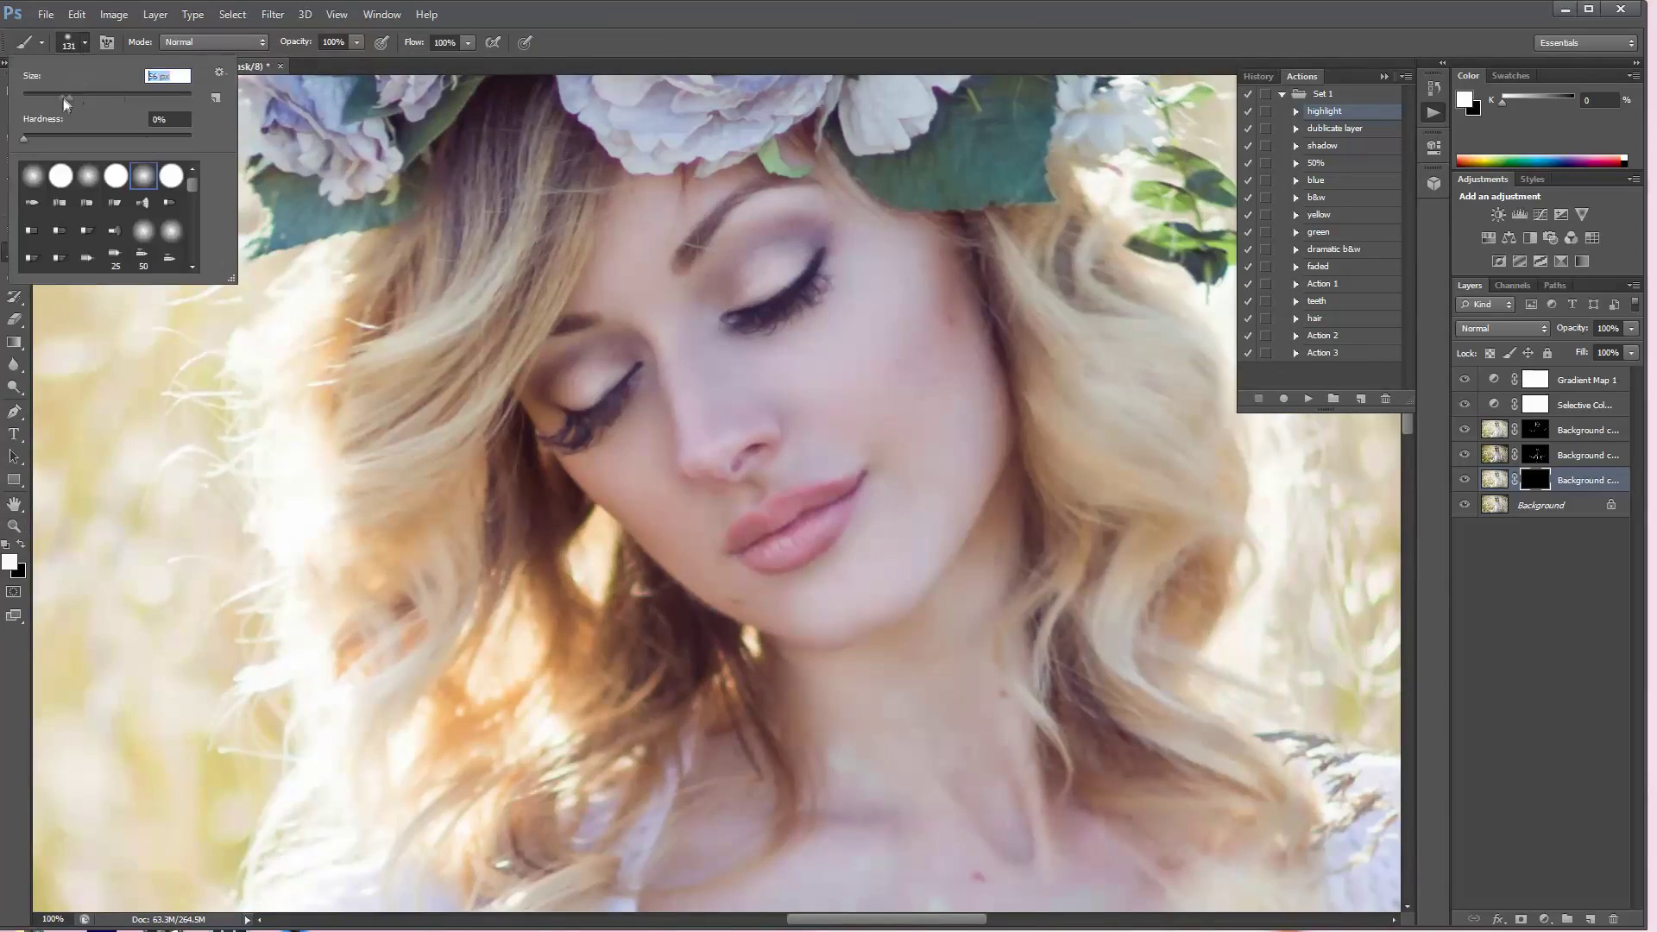
pyautogui.moveTo(63, 99); pyautogui.dragTo(52, 99)
pyautogui.moveTo(578, 384); pyautogui.dragTo(603, 379)
# Enlarge the brush to paint a highlight on the forehead above the brow, and reduce it to 92 px for the face
pyautogui.click(79, 43)
pyautogui.moveTo(63, 98); pyautogui.dragTo(135, 98)
pyautogui.moveTo(628, 268); pyautogui.dragTo(639, 234)
pyautogui.click(84, 43)
pyautogui.moveTo(135, 98); pyautogui.dragTo(101, 98)
pyautogui.press('Return')
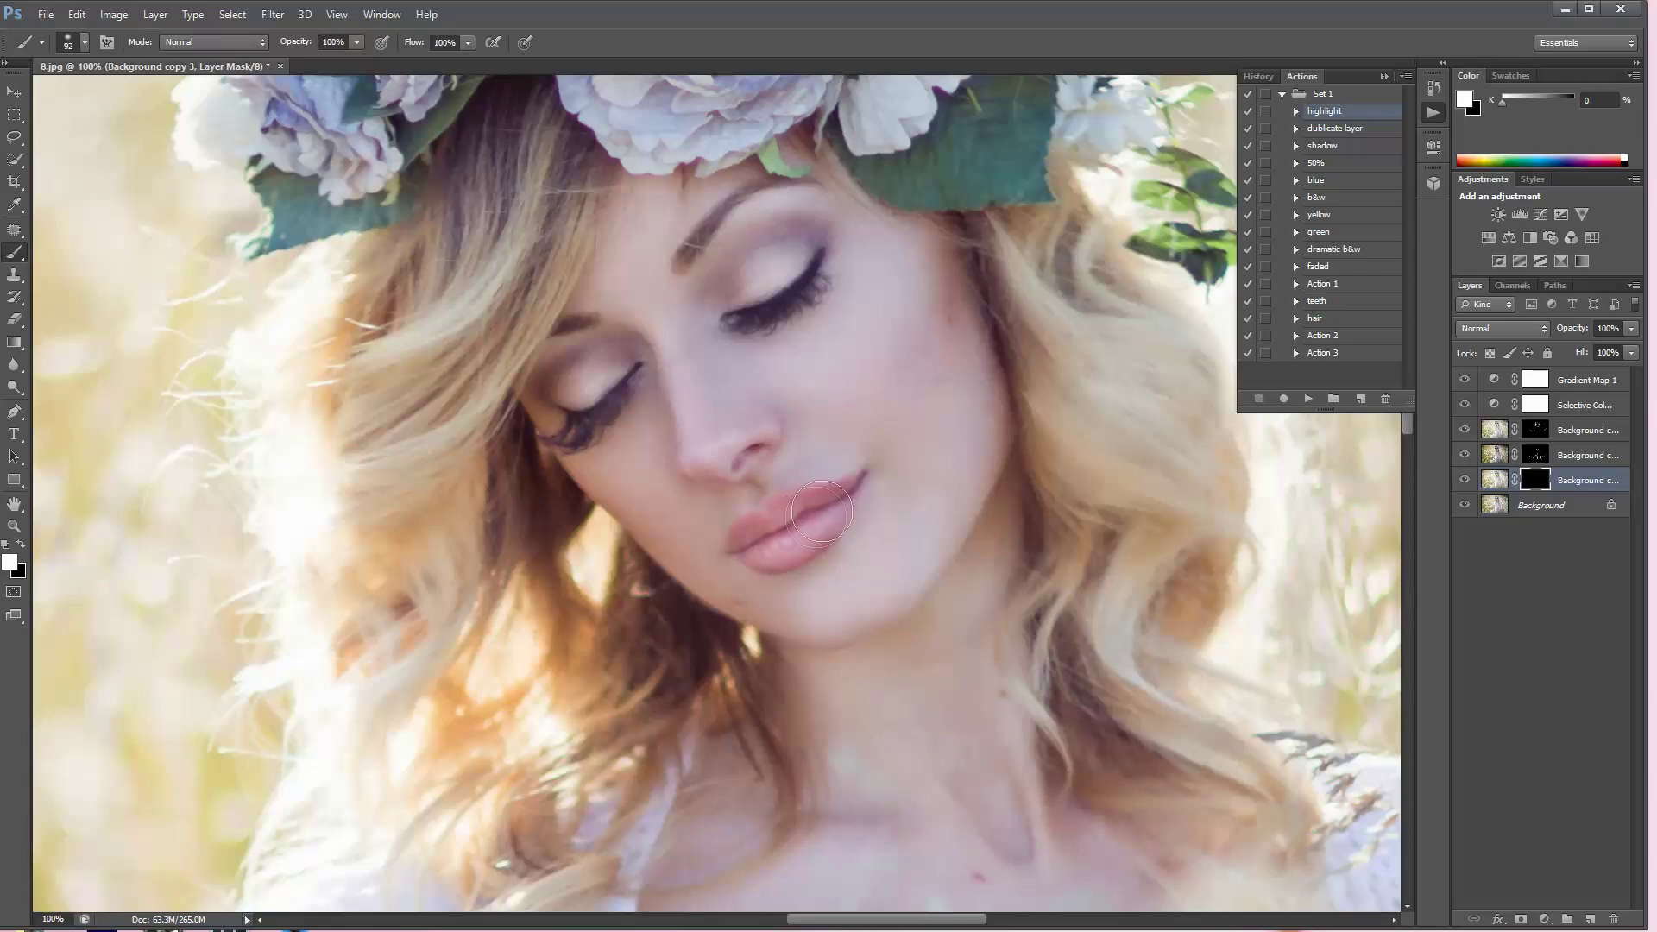
# Compare the whole image with and without the new highlight layer
pyautogui.press('z')
pyautogui.keyDown('alt'); pyautogui.click(413, 221); pyautogui.keyUp('alt')
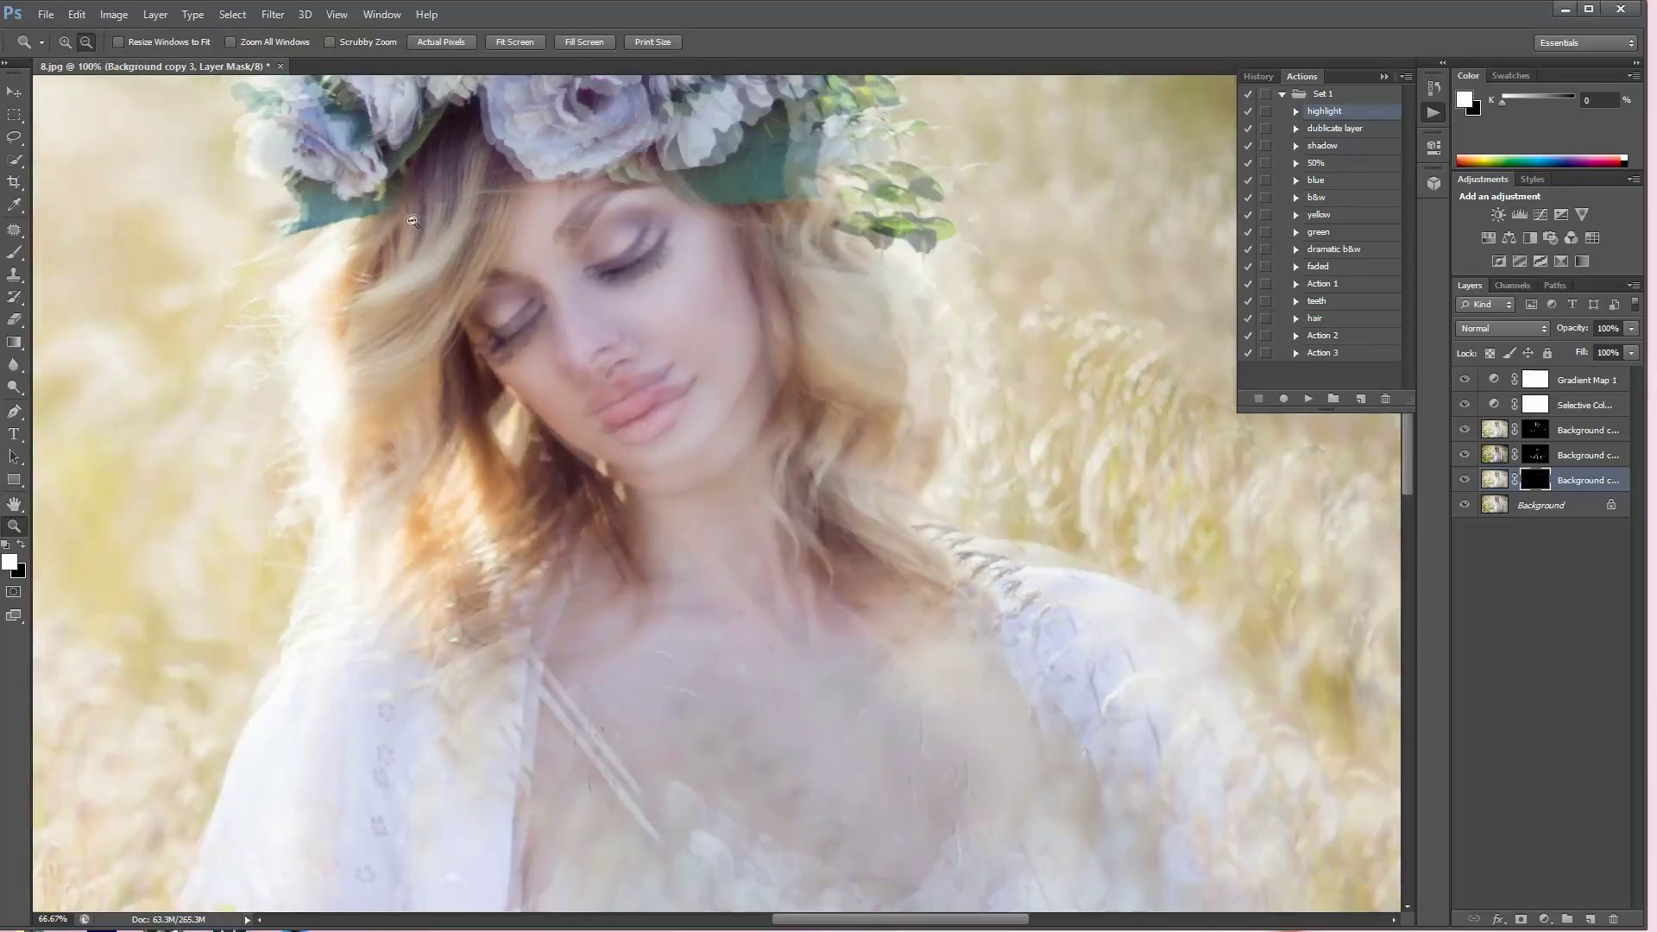
pyautogui.click(412, 221)
pyautogui.click(413, 221)
pyautogui.click(413, 221)
pyautogui.click(412, 221)
pyautogui.click(1465, 480)
pyautogui.click(1464, 480)
# Run the shadow action on the Background layer and darken the outer edges of the photo with a 1753 px soft brush
pyautogui.click(1533, 509)
pyautogui.click(1323, 146)
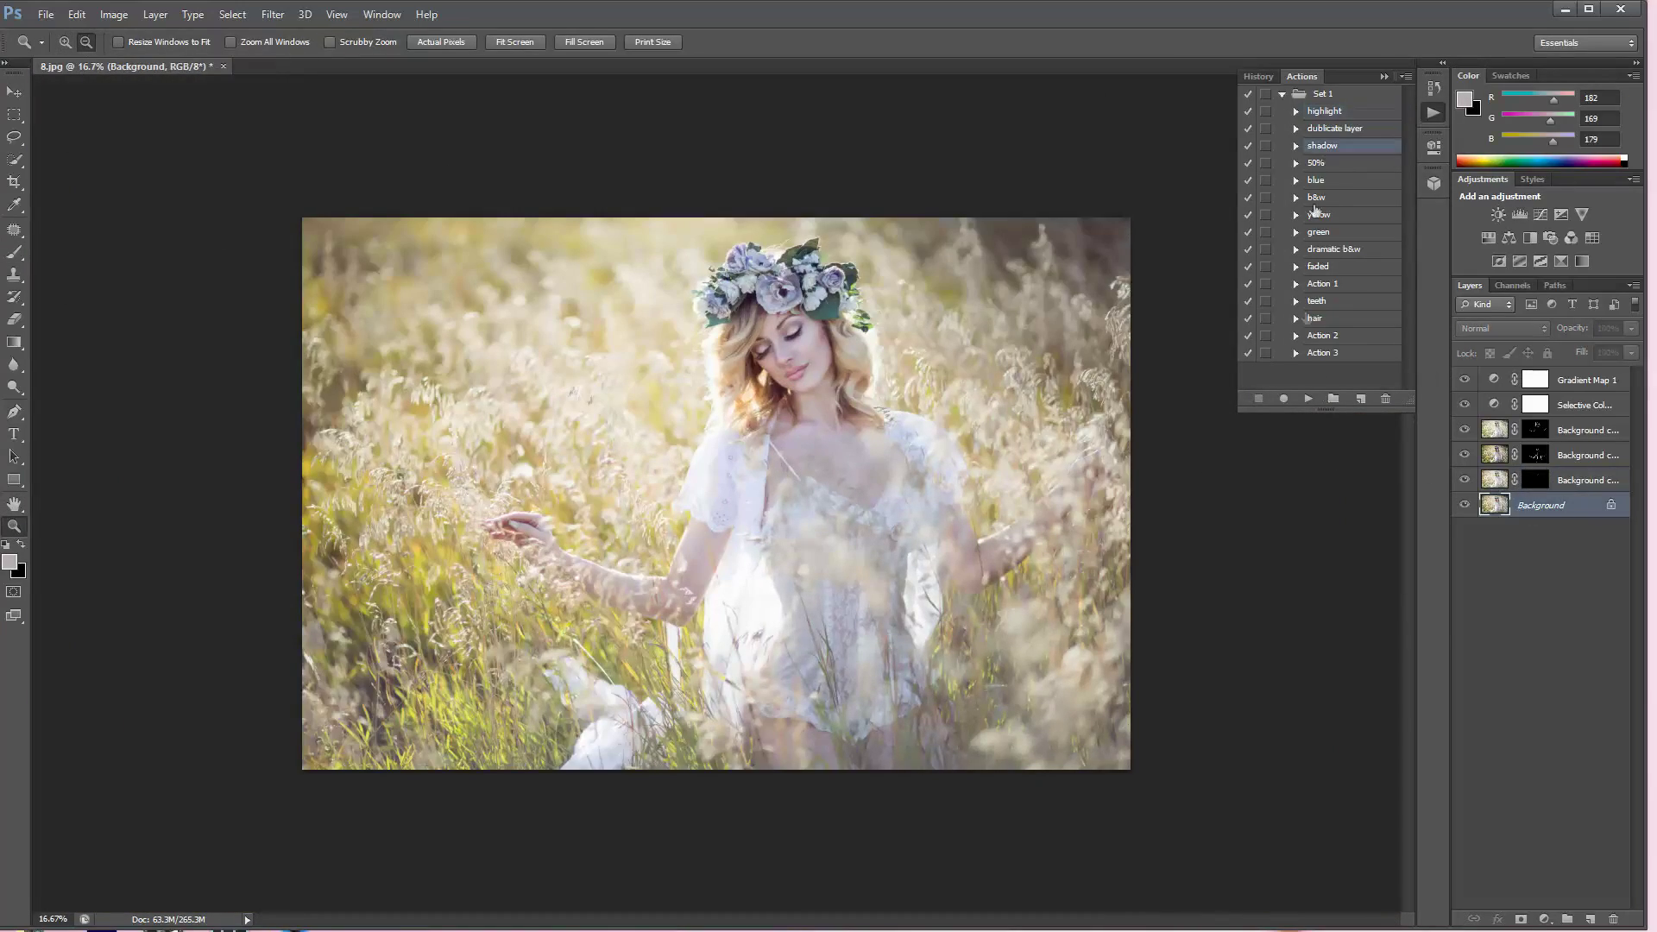
pyautogui.click(1308, 399)
pyautogui.click(14, 252)
pyautogui.click(84, 43)
pyautogui.moveTo(134, 98); pyautogui.dragTo(178, 98)
pyautogui.moveTo(345, 250)
pyautogui.mouseDown()
pyautogui.moveTo(400, 742)
pyautogui.moveTo(870, 124)
pyautogui.mouseUp()
# Run the highlight action on the Background layer and brighten the grass on both sides of the woman with the 1753 px brush
pyautogui.click(1535, 532)
pyautogui.click(1324, 111)
pyautogui.click(1308, 399)
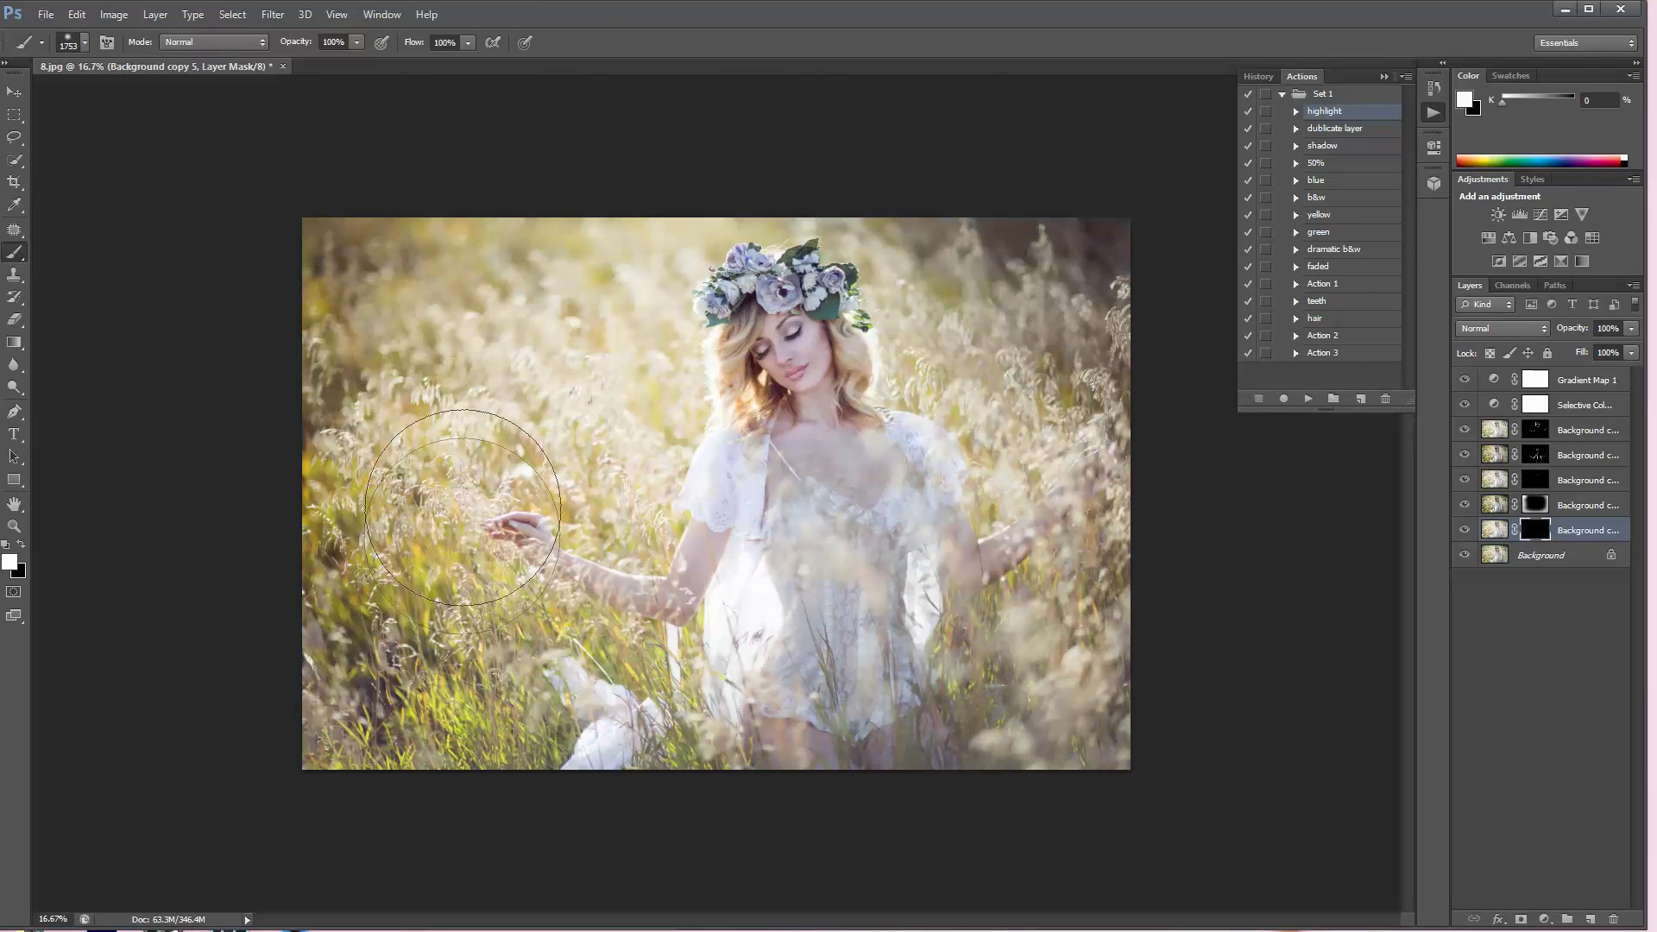
pyautogui.moveTo(463, 508); pyautogui.dragTo(623, 388)
pyautogui.click(975, 347)
pyautogui.moveTo(515, 616); pyautogui.dragTo(596, 660)
pyautogui.click(1464, 535)
# Run the shadow action on the Background layer and paint shadows along the hair and dress with a 160 px brush
pyautogui.click(1540, 555)
pyautogui.click(1322, 146)
pyautogui.click(1308, 399)
pyautogui.click(84, 43)
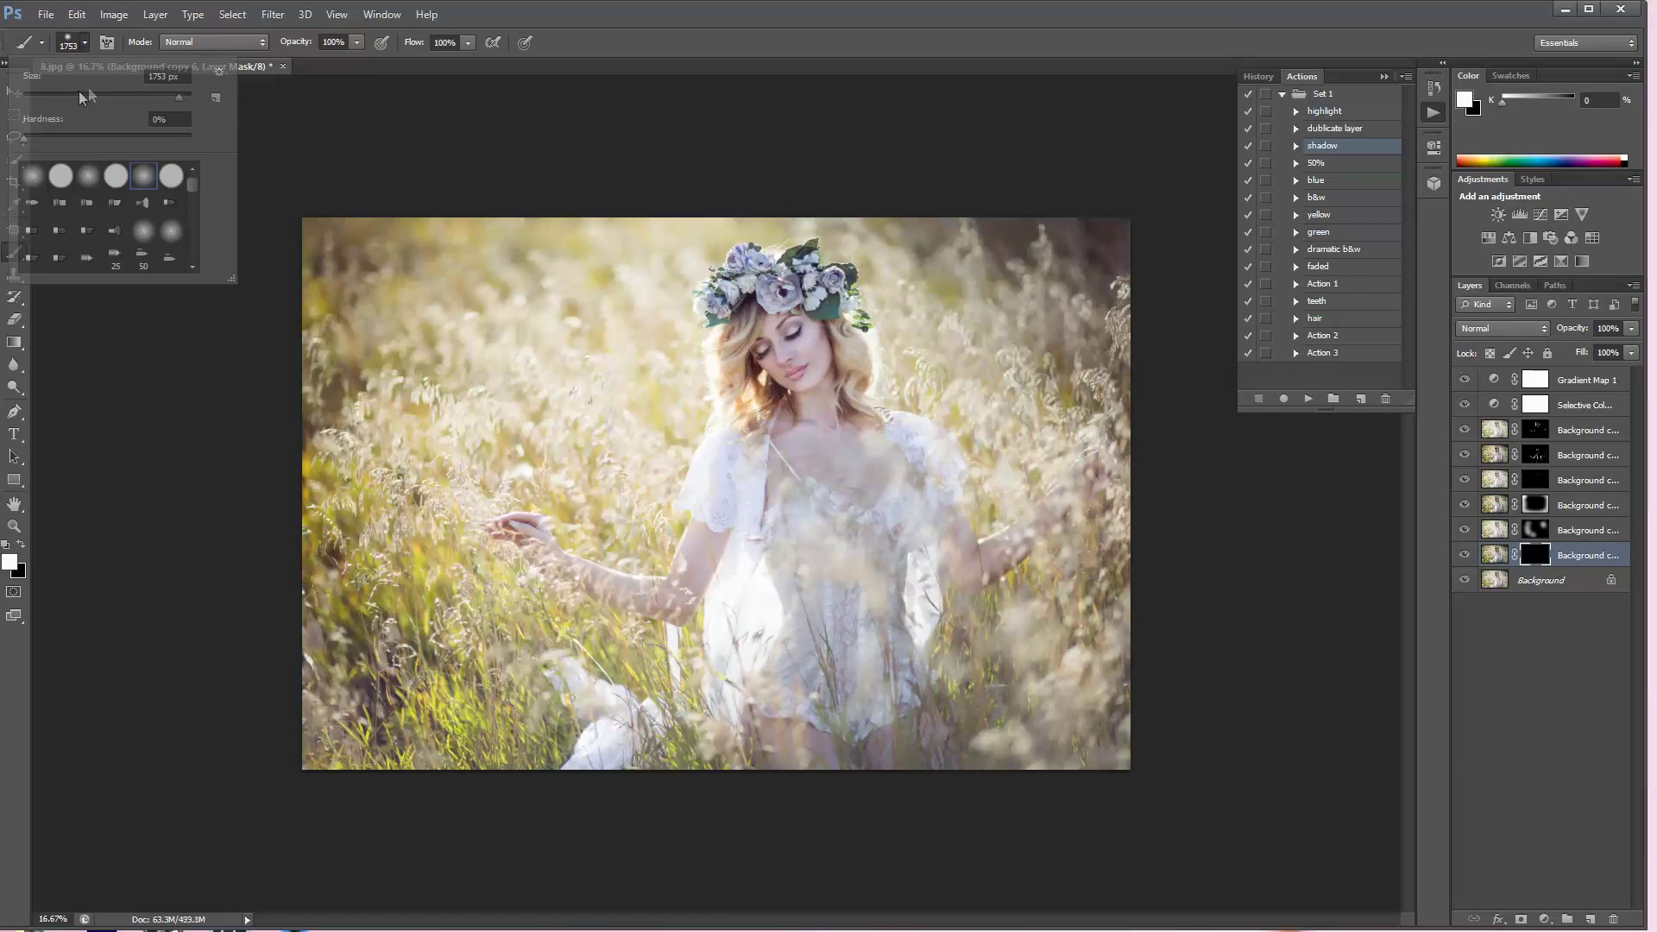
pyautogui.click(90, 94)
pyautogui.click(699, 378)
pyautogui.moveTo(874, 339)
pyautogui.mouseDown()
pyautogui.moveTo(971, 509)
pyautogui.moveTo(704, 623)
pyautogui.mouseUp()
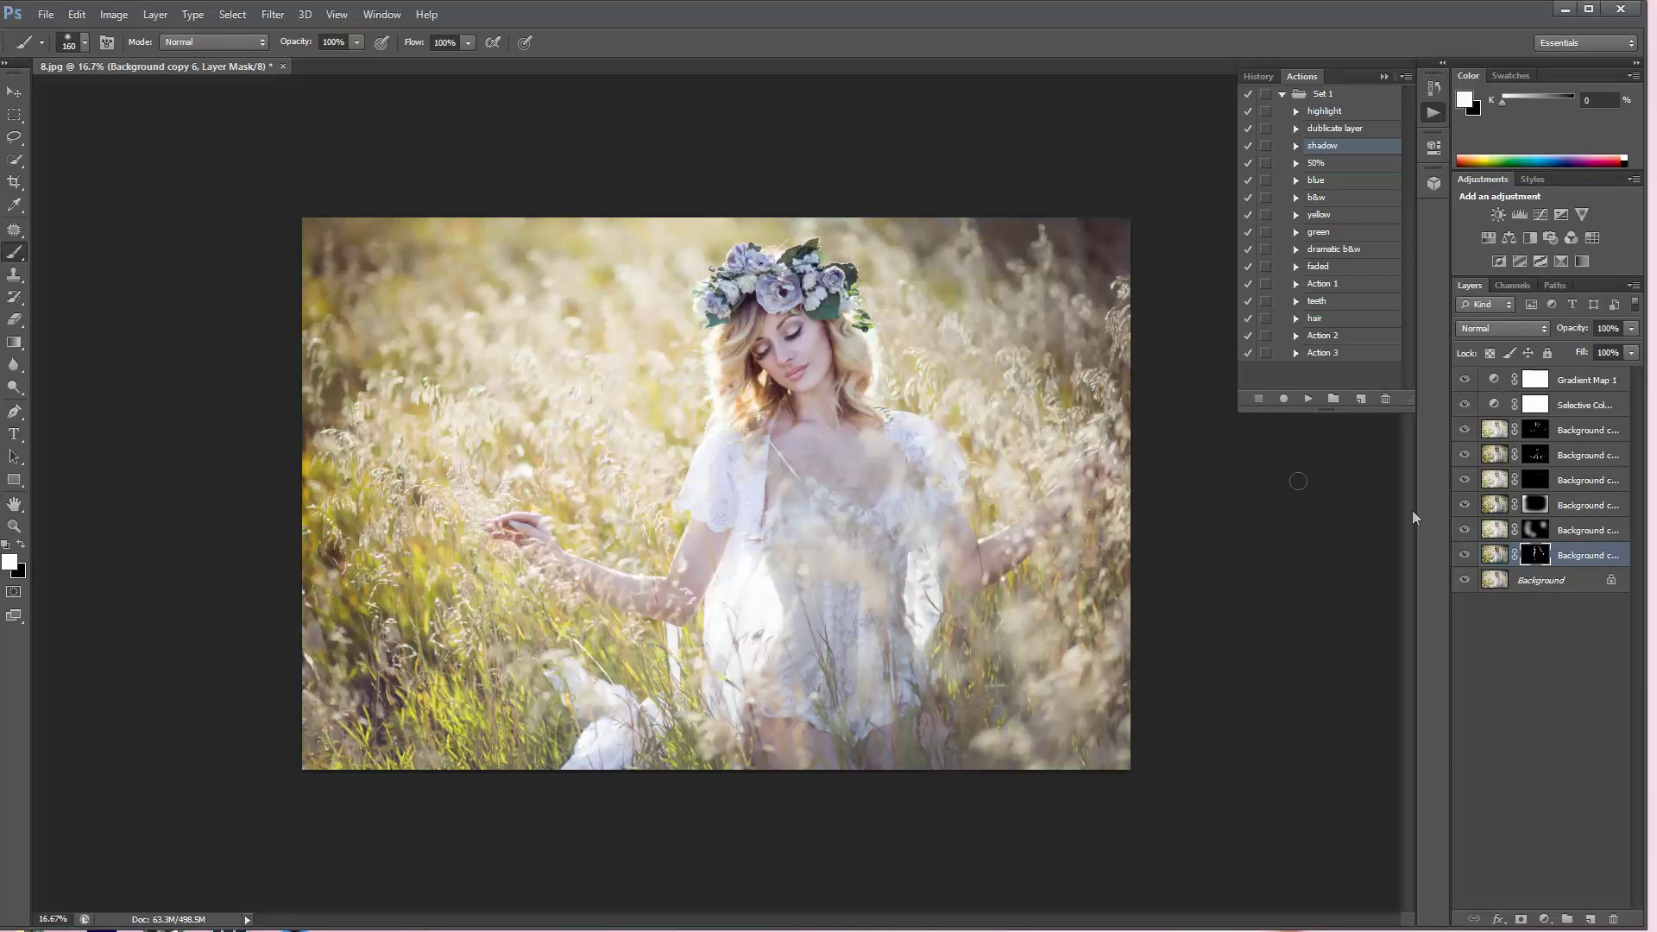
# Create a layer group at the top of the stack and place all layers above the Background inside it
pyautogui.doubleClick(1568, 923)
pyautogui.moveTo(1535, 553); pyautogui.dragTo(1613, 920)
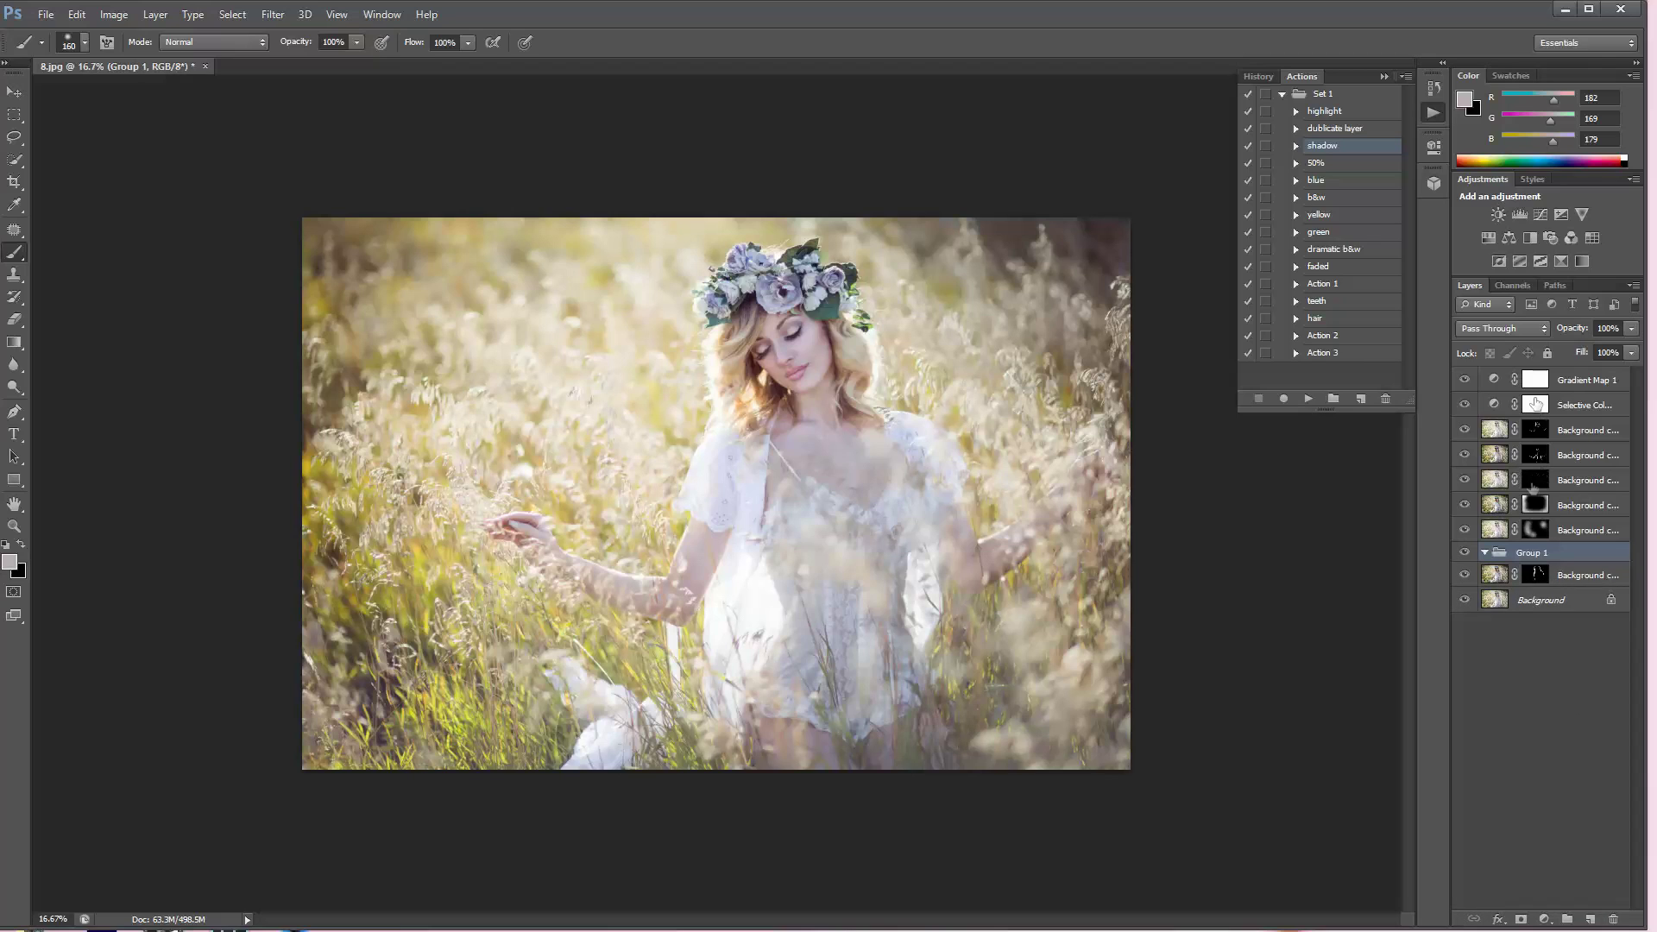
pyautogui.moveTo(1502, 555); pyautogui.dragTo(1535, 382)
pyautogui.keyDown('ctrl'); pyautogui.click(1563, 378); pyautogui.keyUp('ctrl')
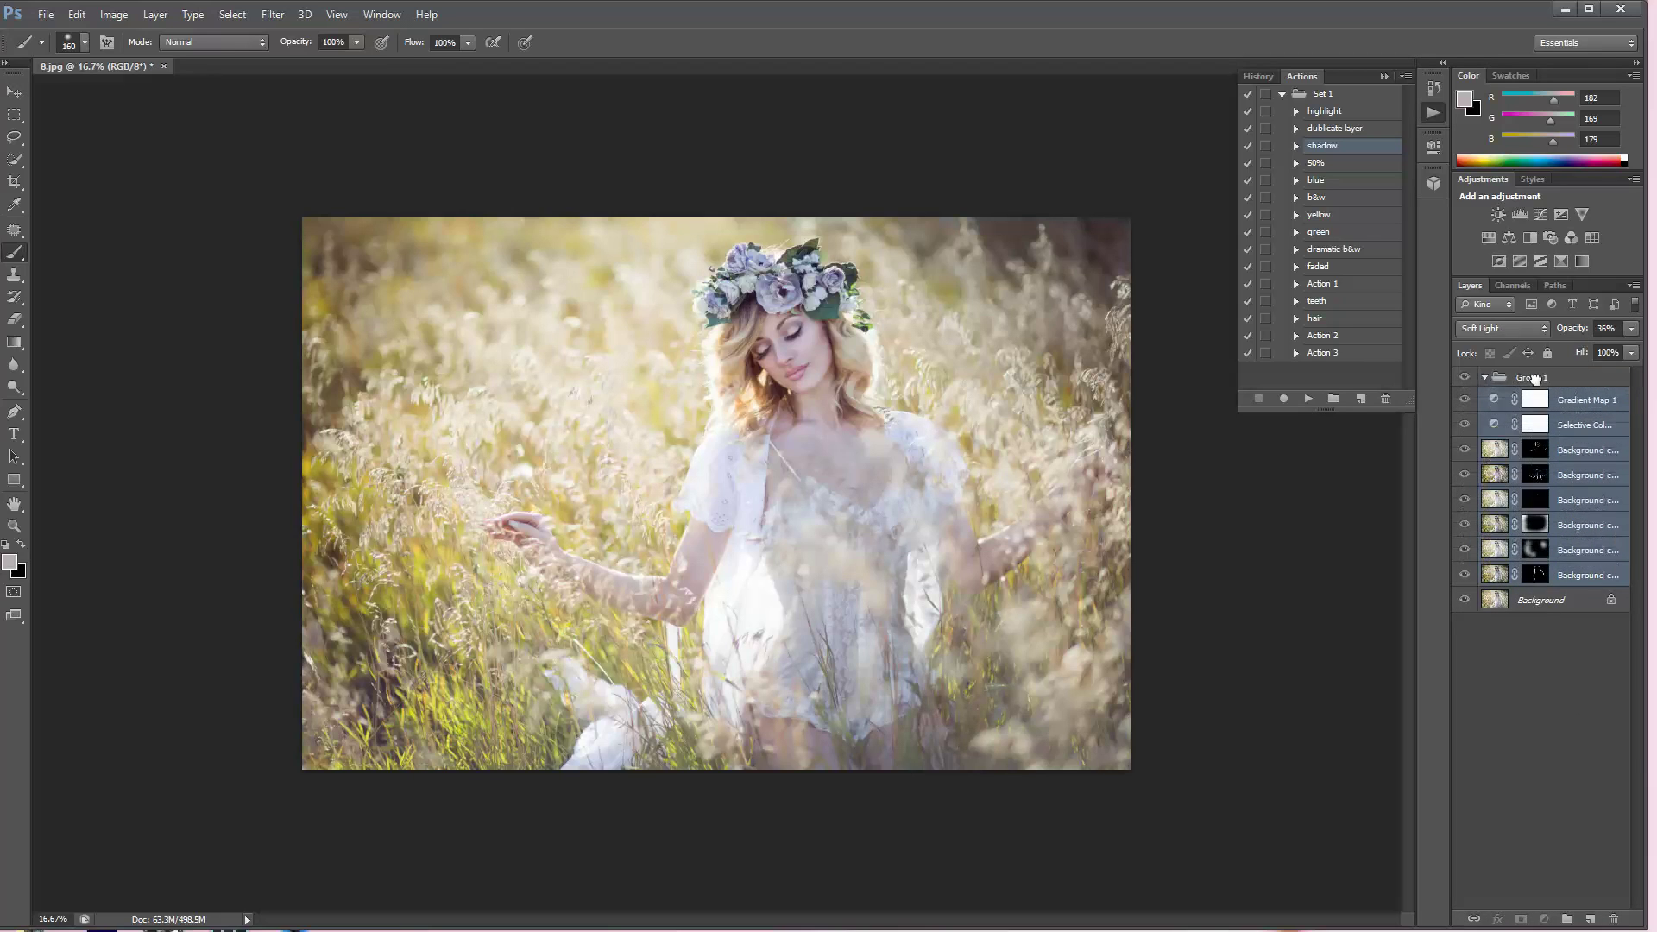
# Compare the original photo with the finished retouch by repeatedly hiding and showing the layer group
pyautogui.click(1464, 379)
pyautogui.click(1464, 379)
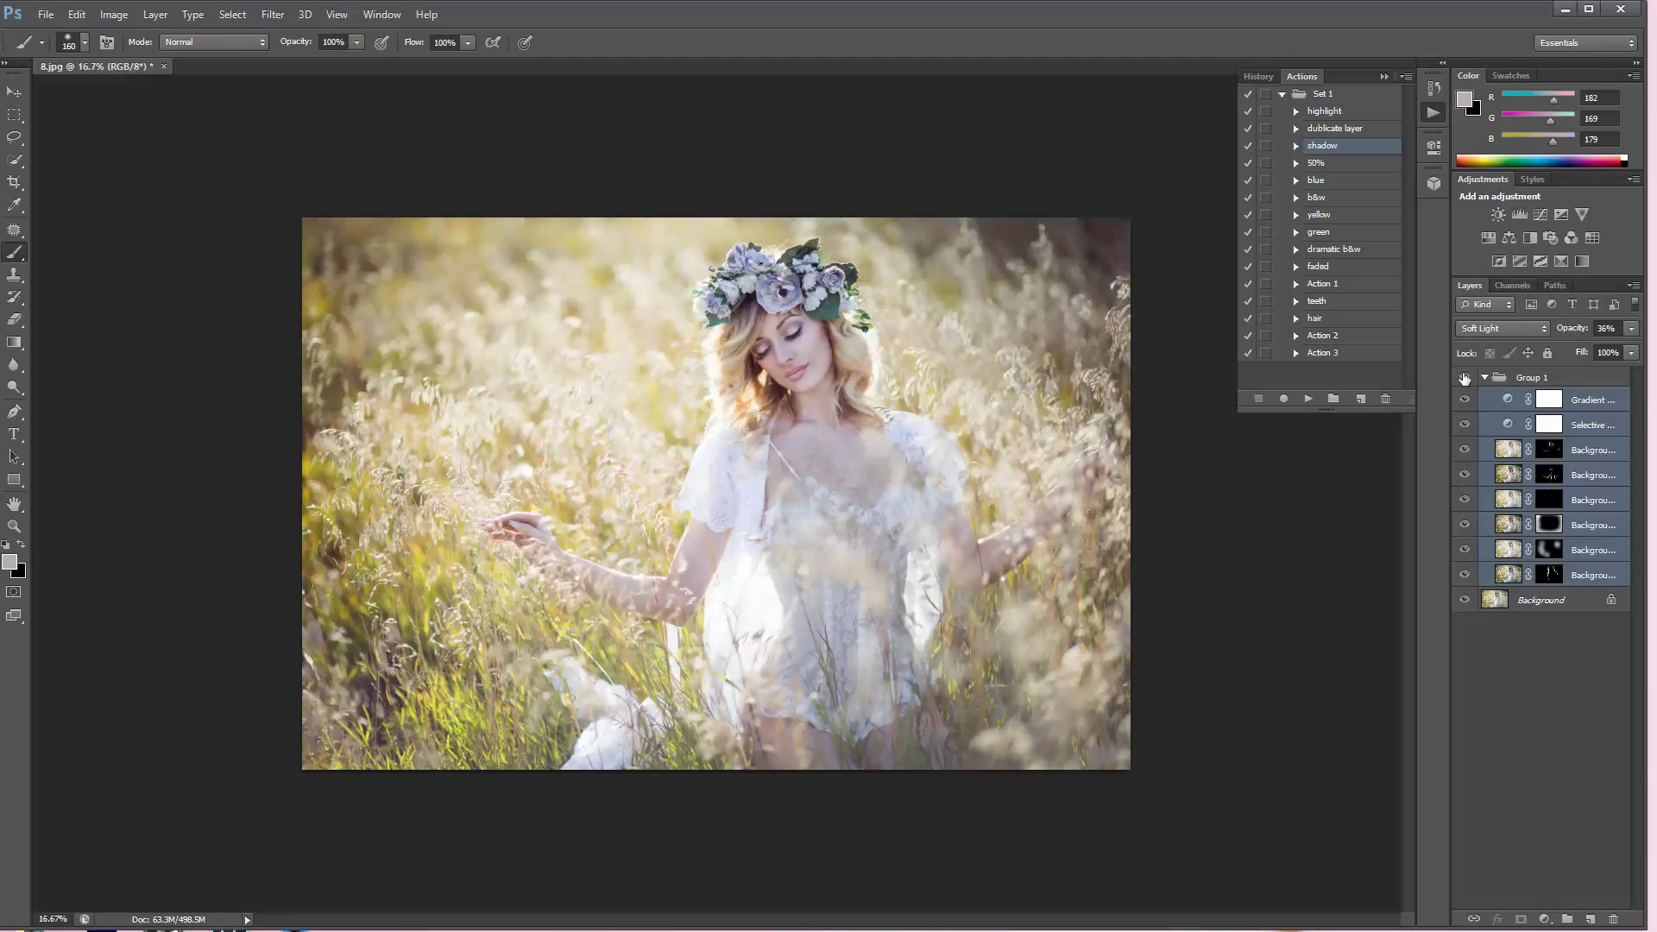
pyautogui.click(1465, 379)
pyautogui.click(1464, 379)
pyautogui.click(1465, 378)
pyautogui.click(1464, 379)
pyautogui.click(1464, 379)
pyautogui.click(1464, 377)
pyautogui.click(1464, 377)
pyautogui.click(1464, 377)
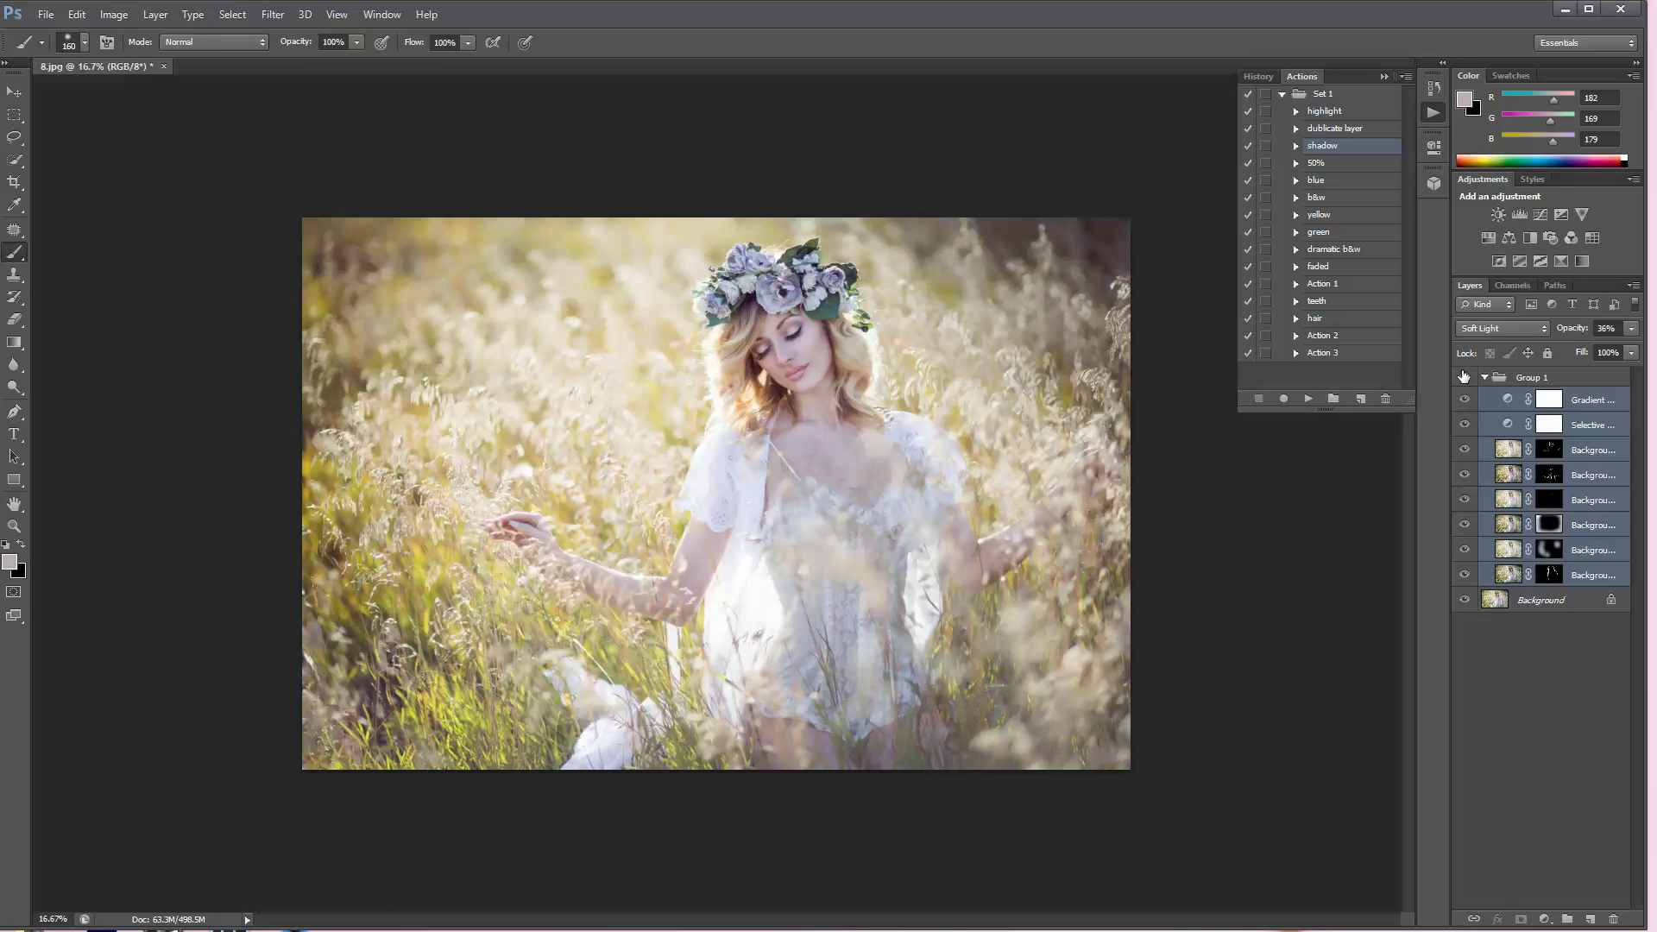